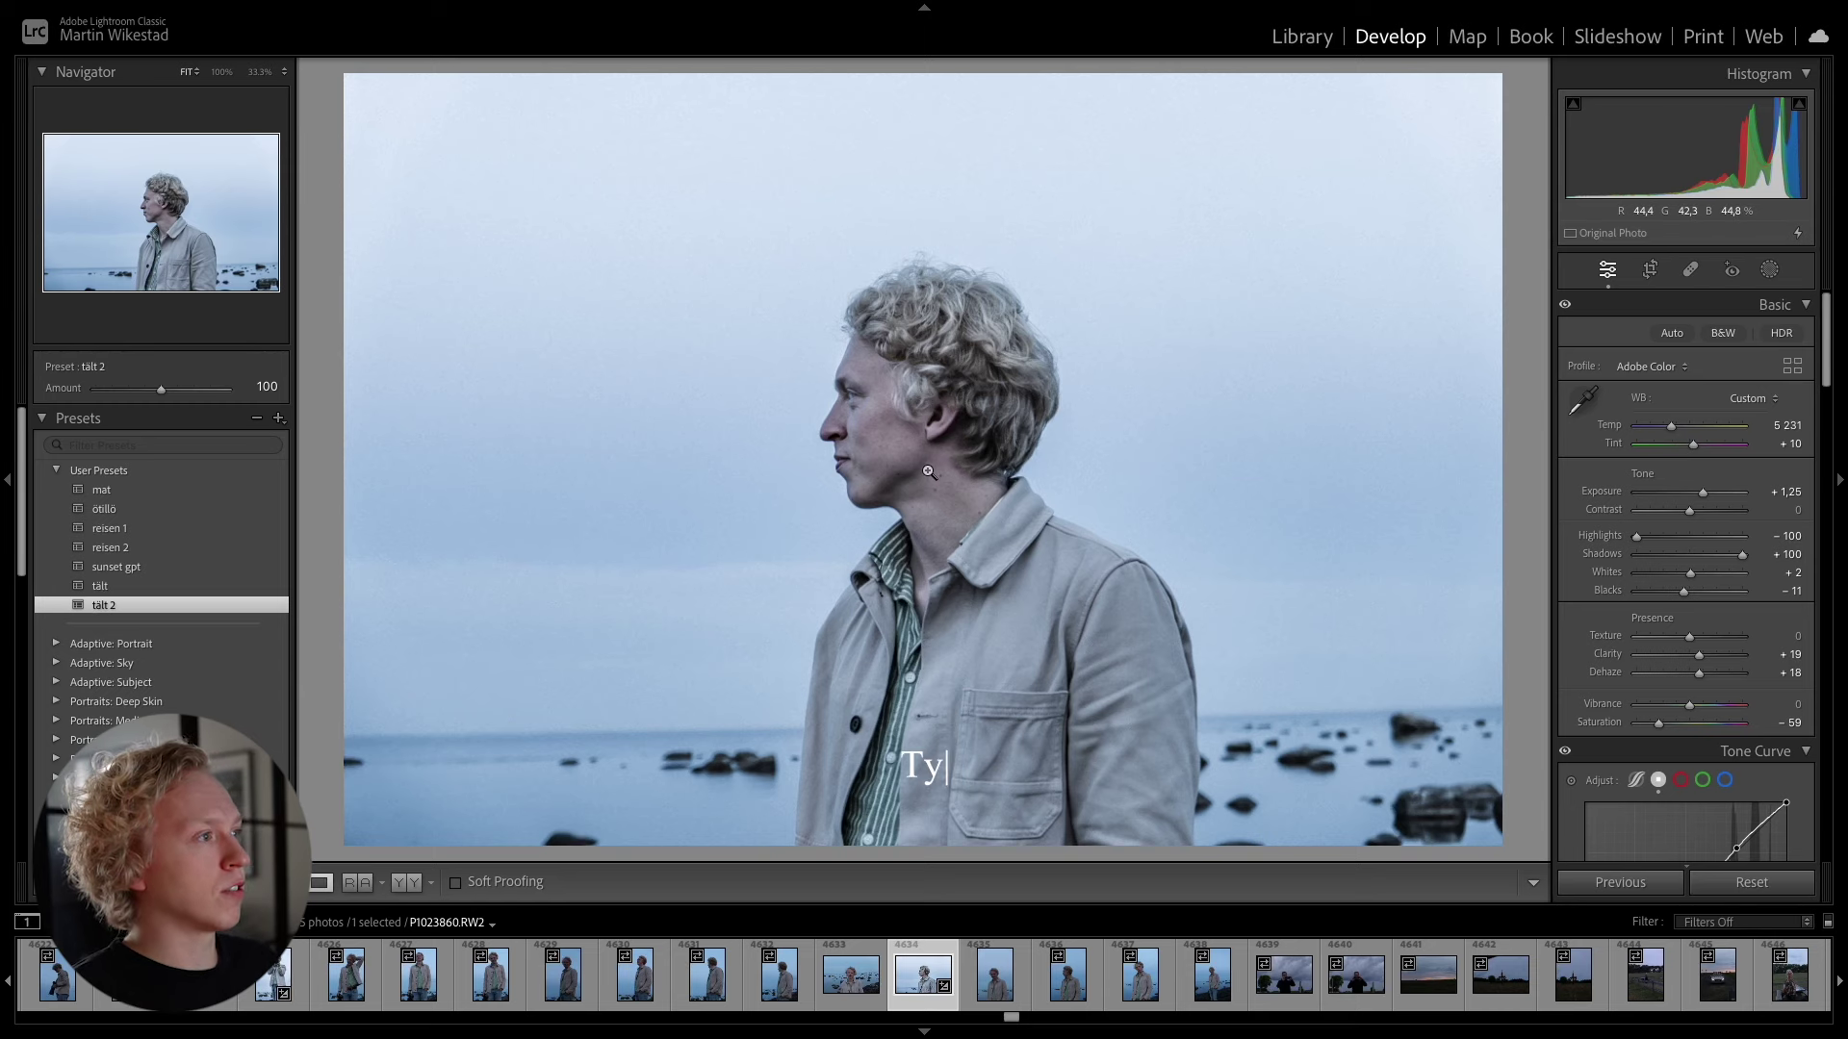
- Zoom to 100% on the man's face and reveal Manual Noise Reduction (Luminance 16, Color 25)
{"action": "left_click", "coordinate": [852, 422]}
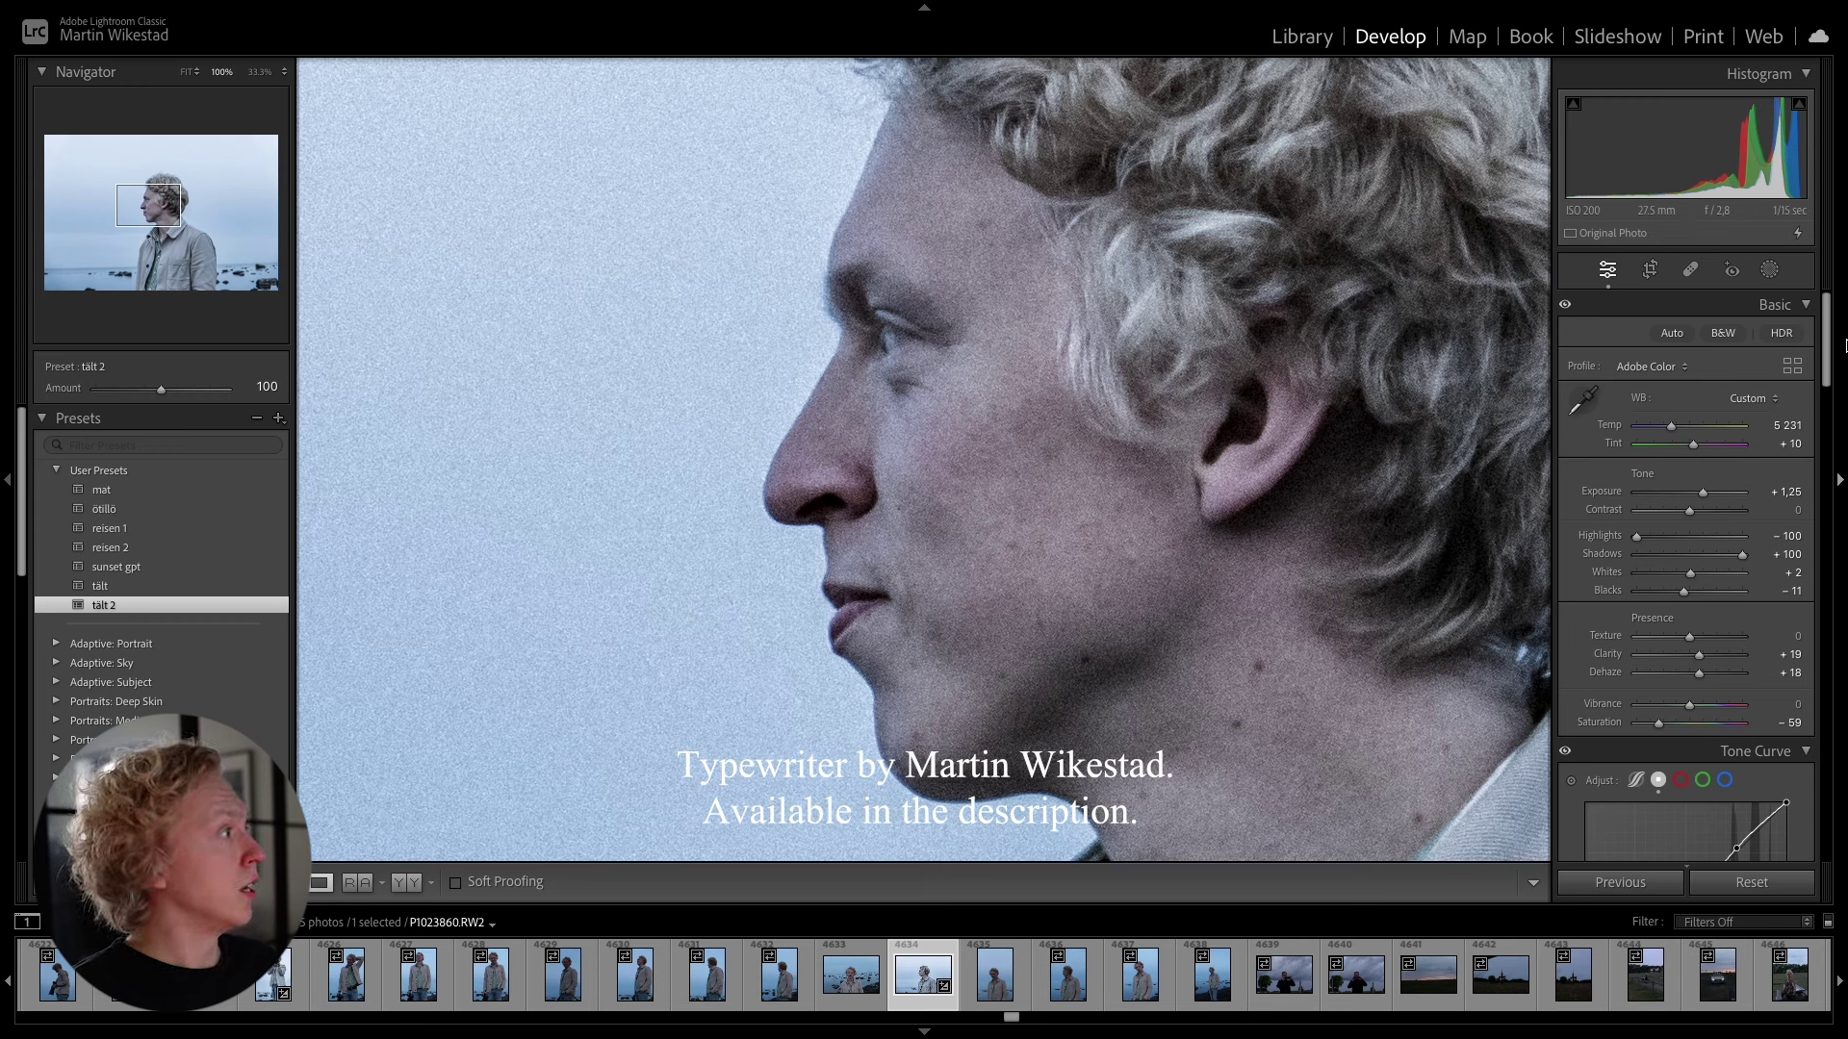
{"action": "left_click_drag", "start_coordinate": [1838, 335], "coordinate": [1839, 616]}
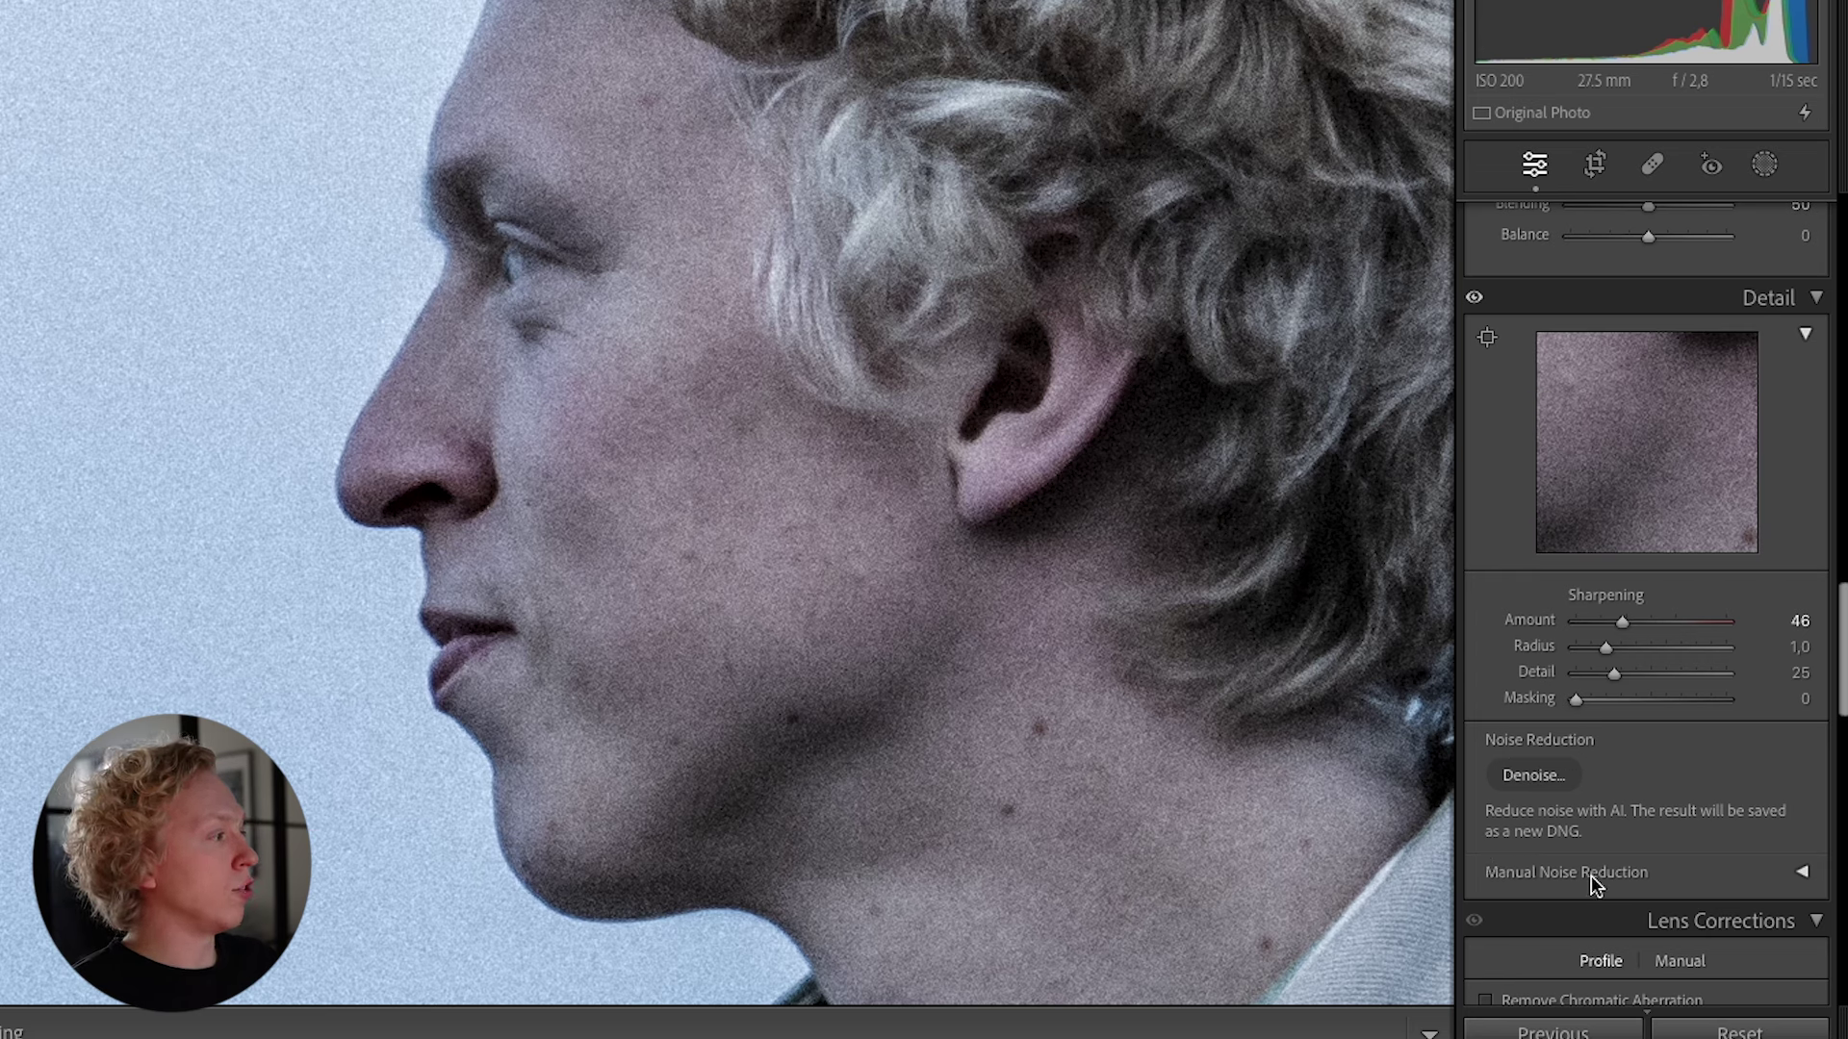
{"action": "left_click", "coordinate": [1802, 872]}
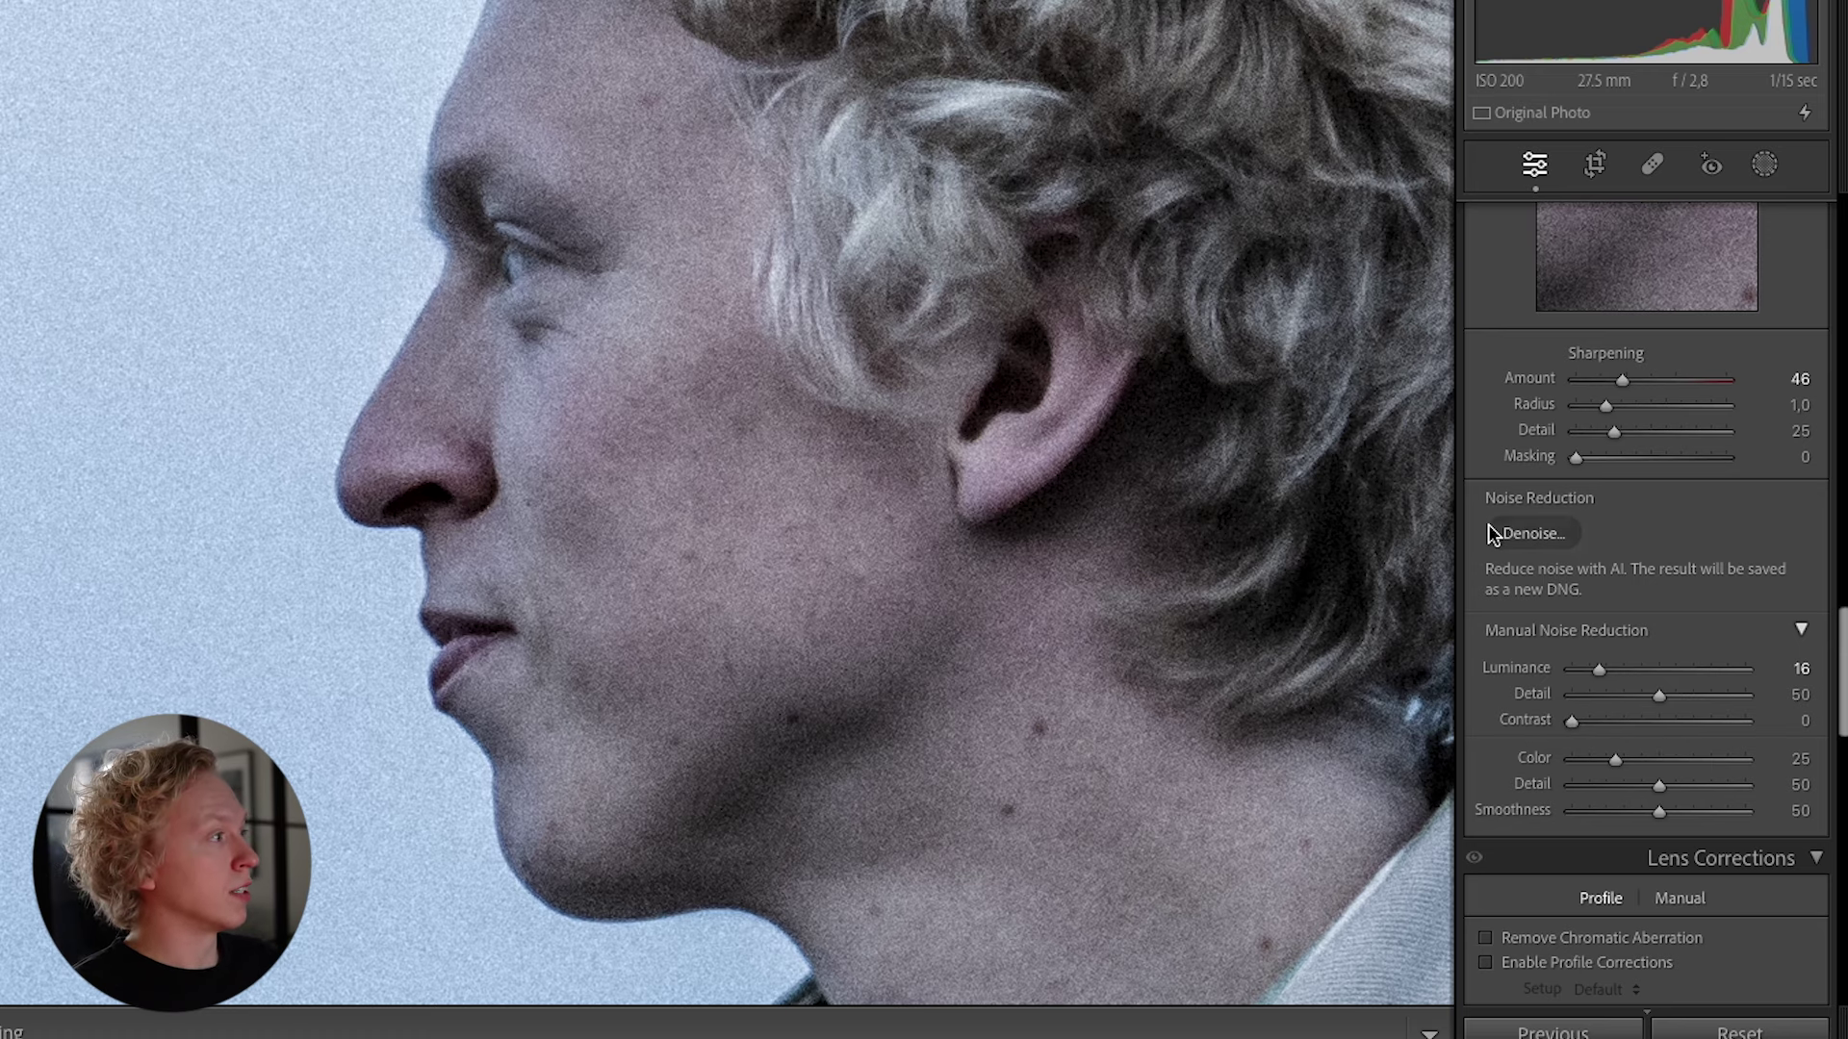
- Preview AI Denoise at amounts 1 and 100, then settle on Denoise Amount 50
{"action": "left_click", "coordinate": [1531, 533]}
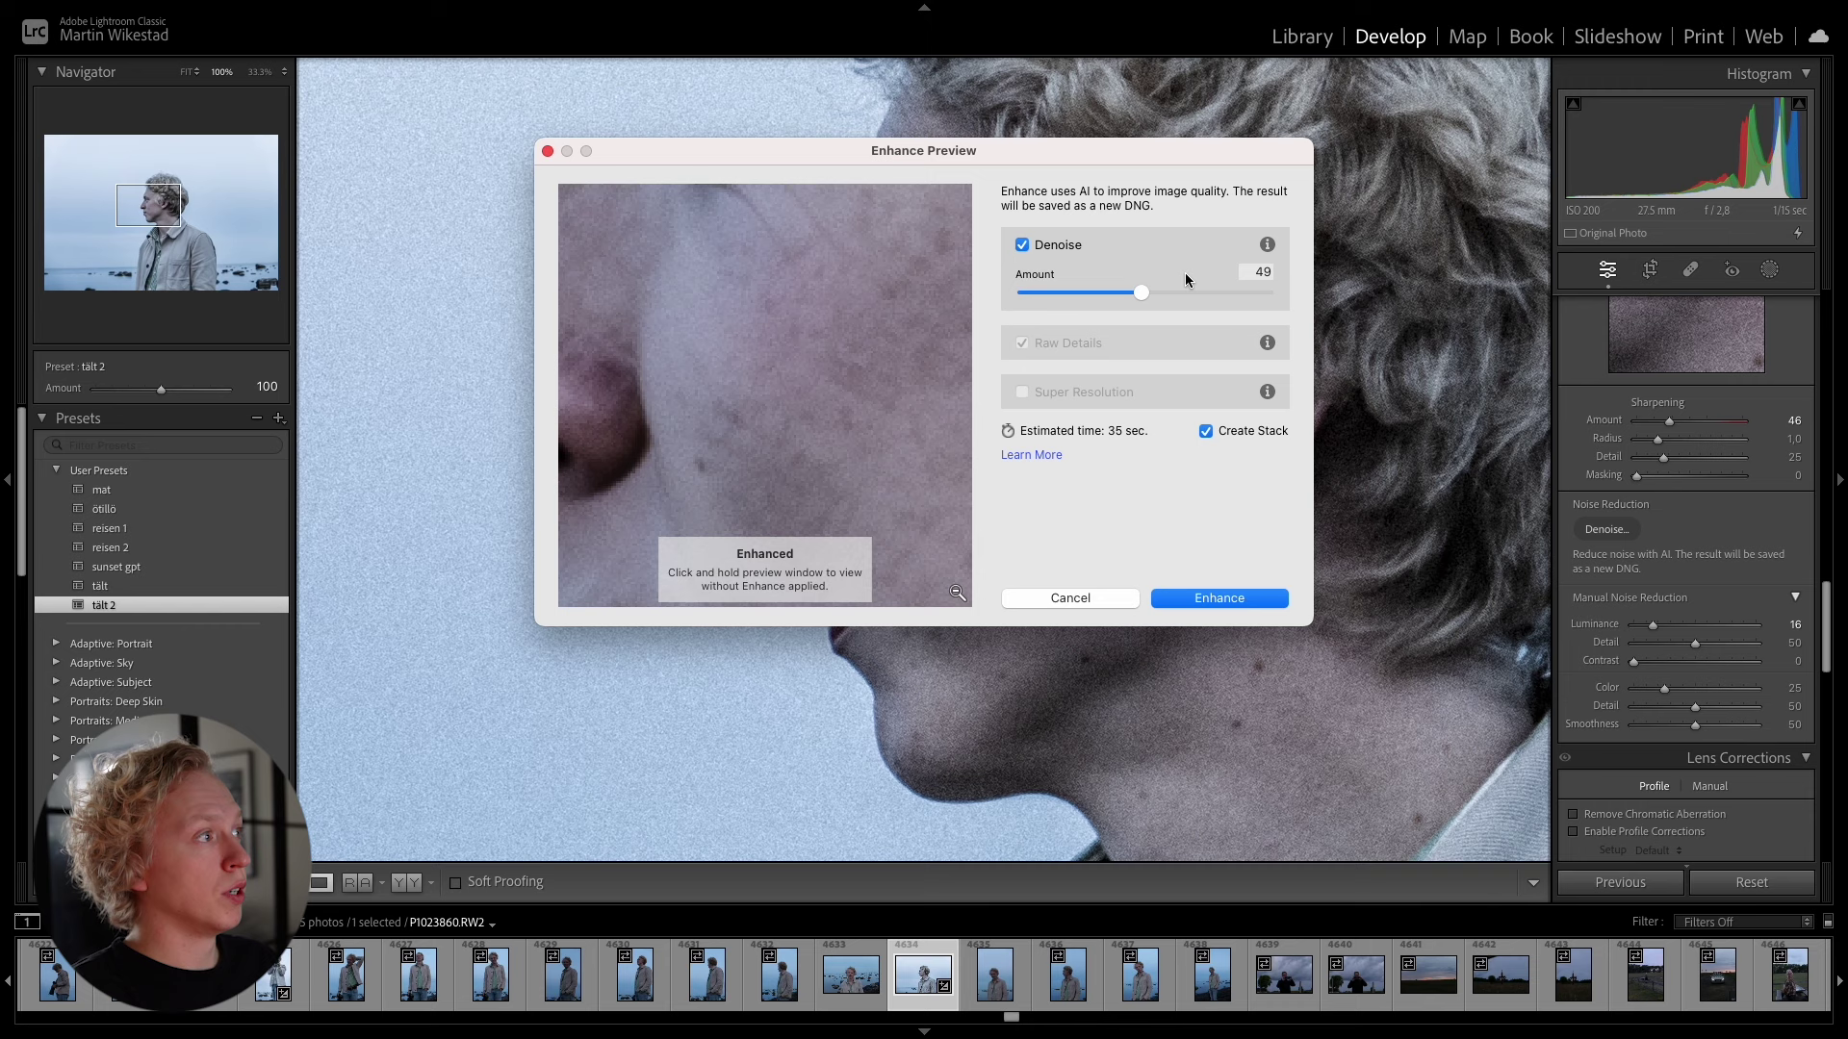
{"action": "left_click", "coordinate": [1266, 271]}
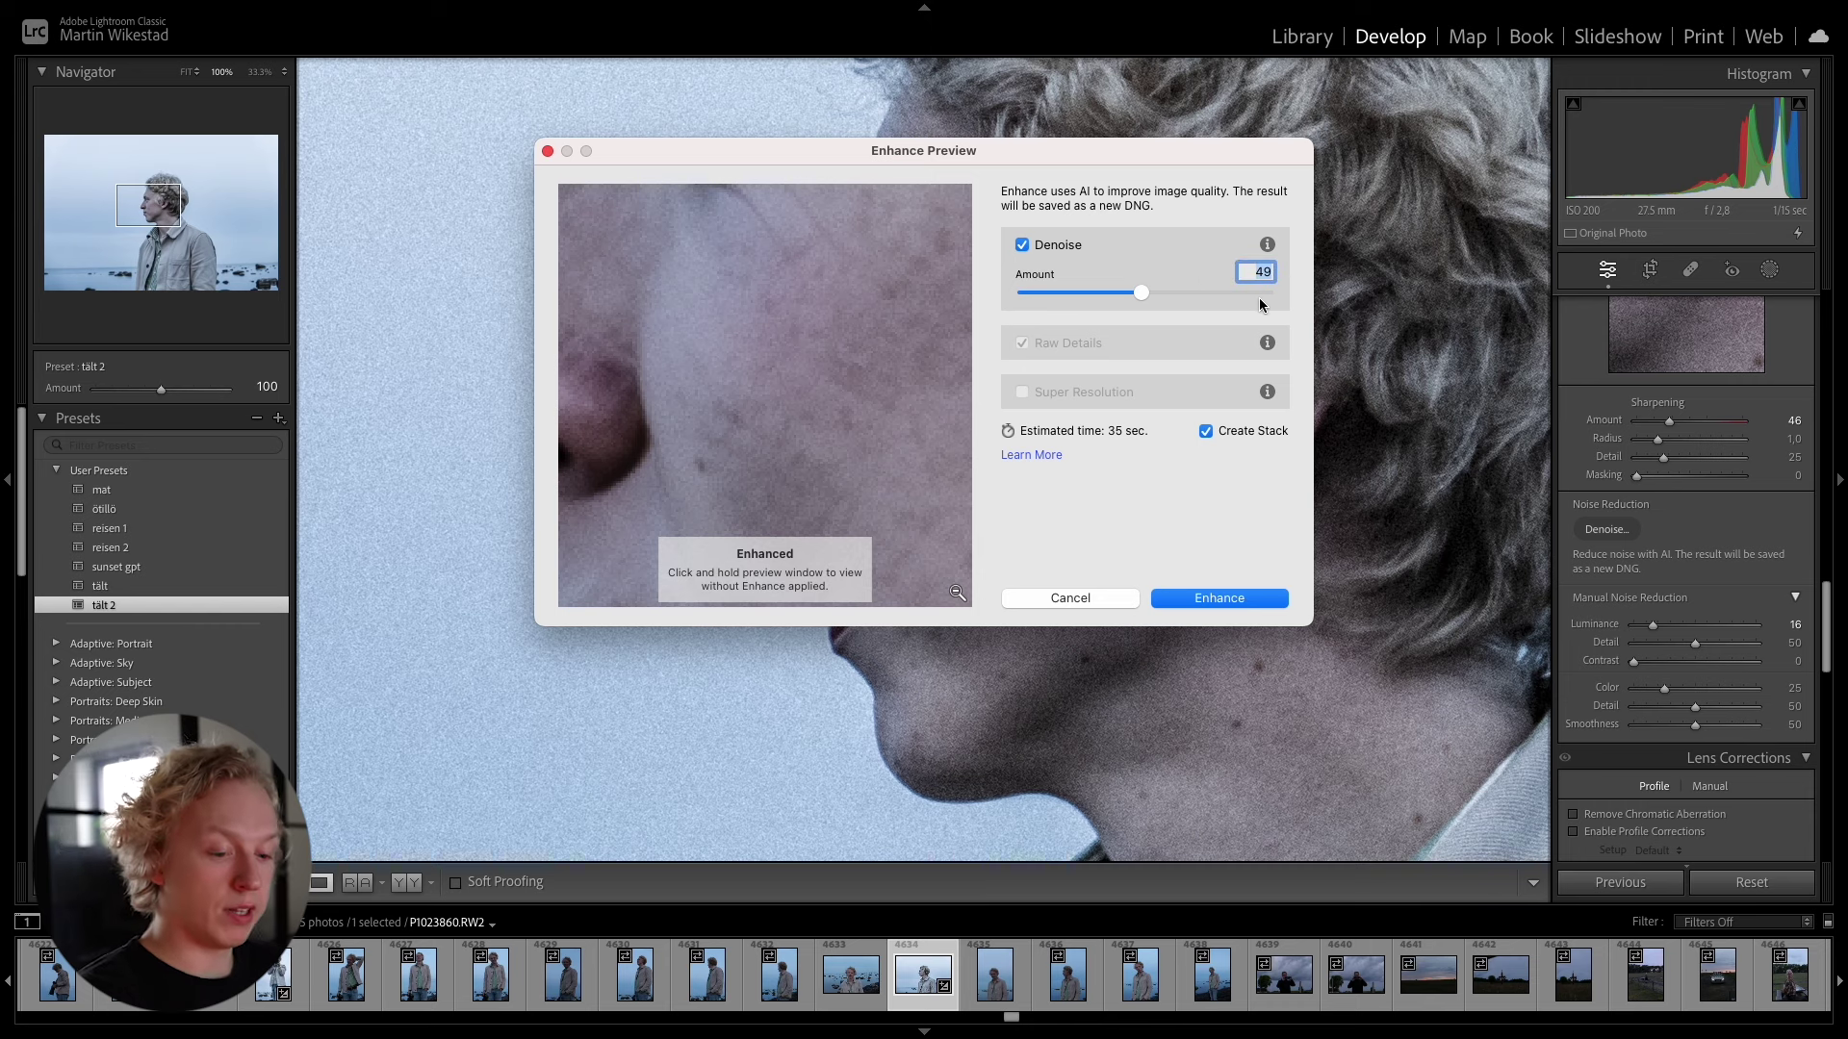
{"action": "type", "text": "50"}
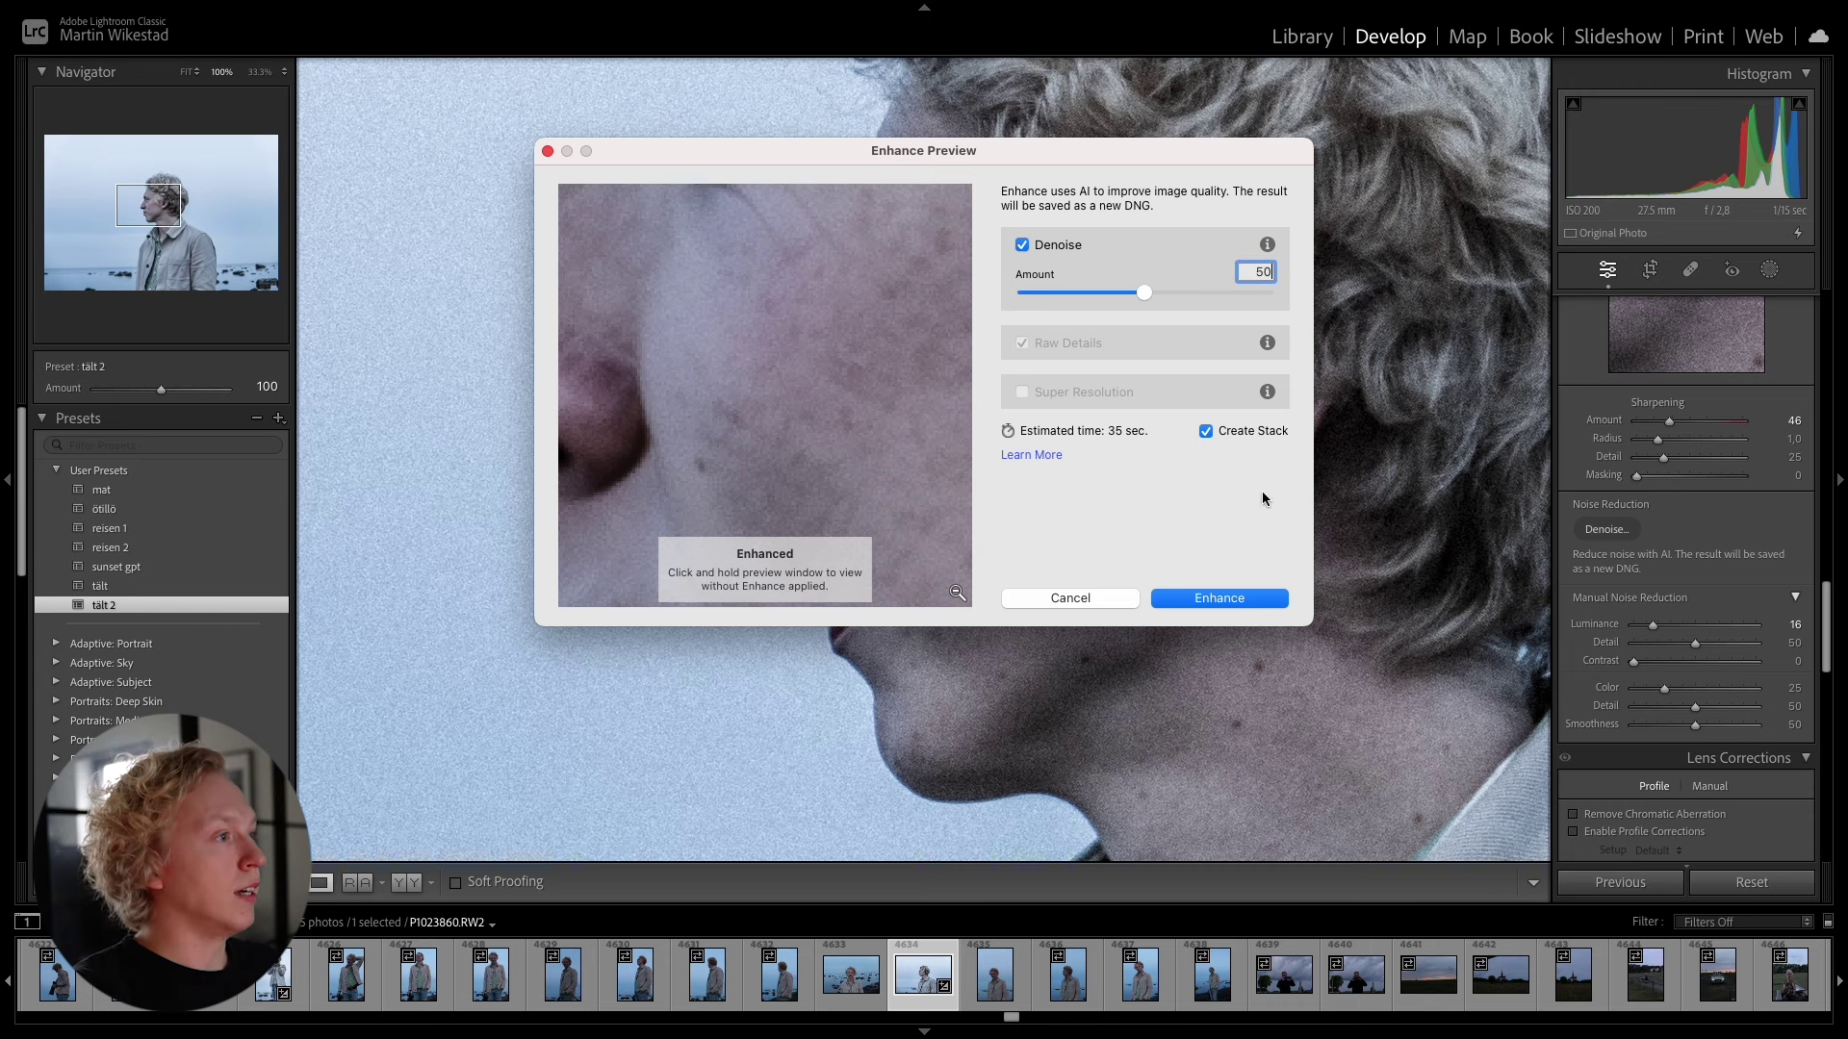
{"action": "key", "text": "Return"}
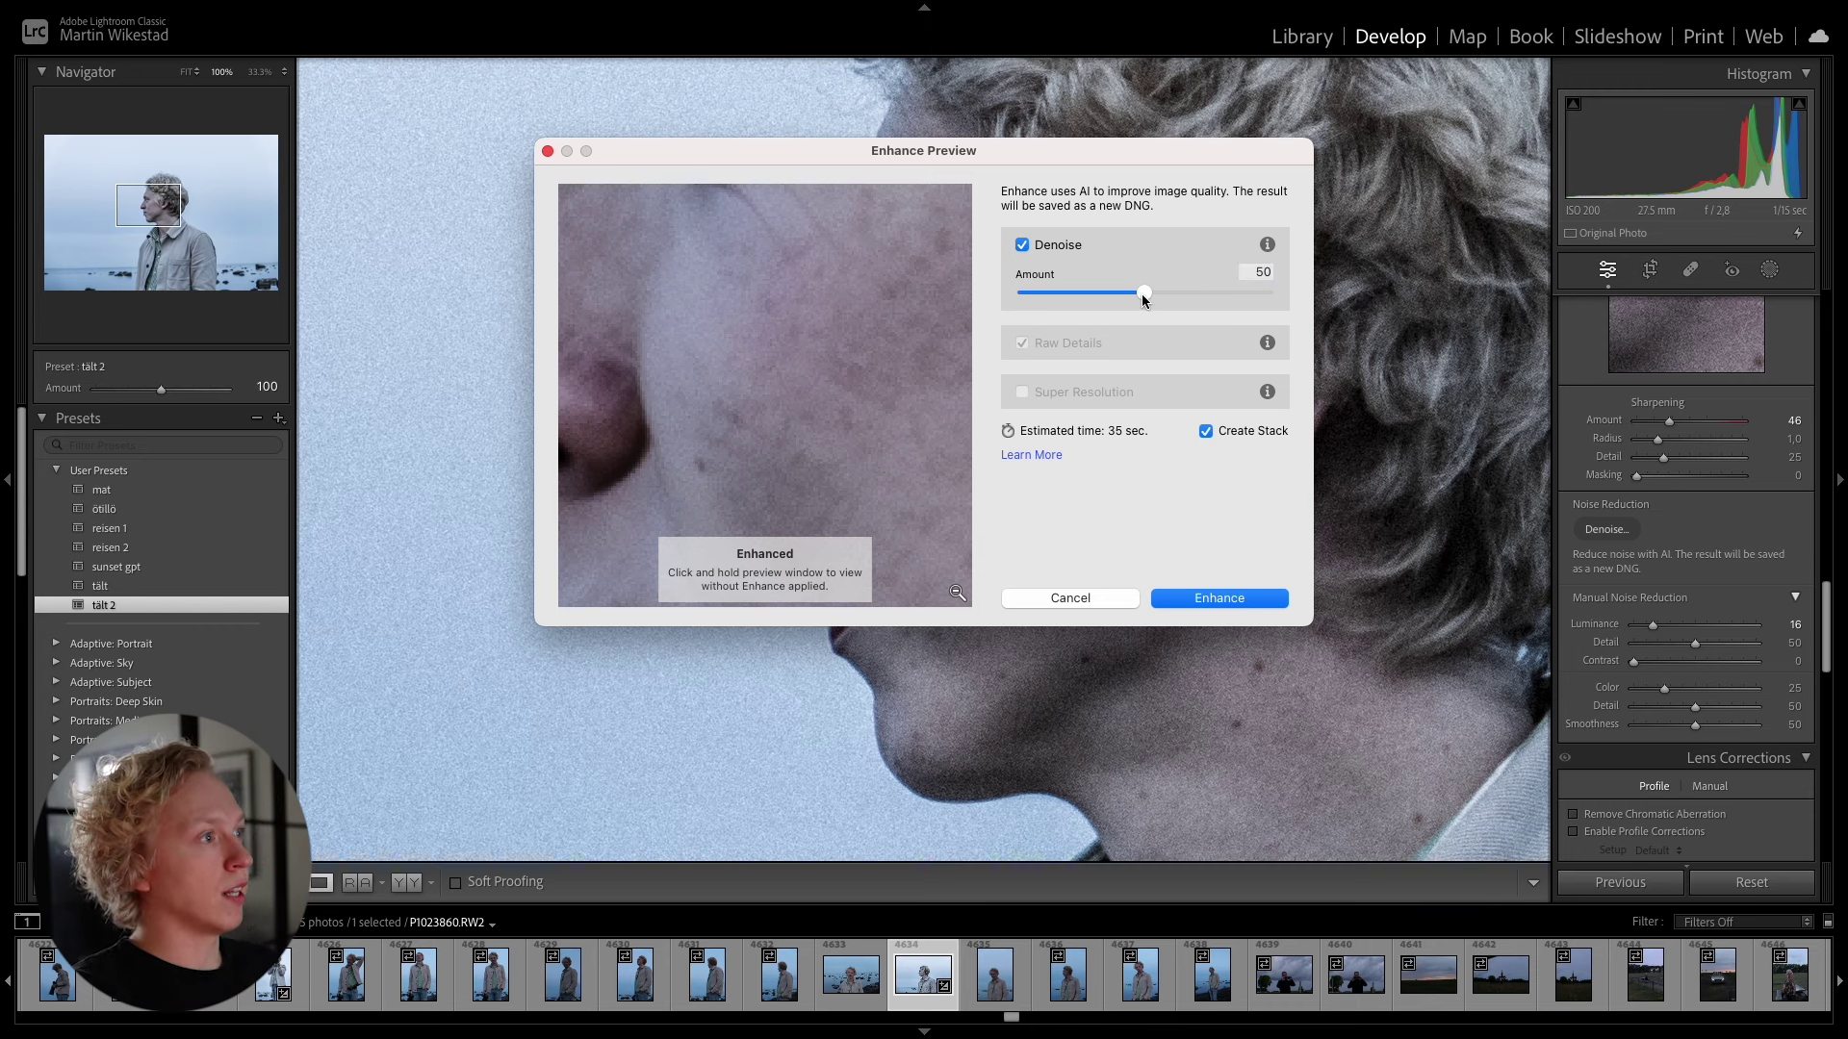
{"action": "left_click_drag", "start_coordinate": [1141, 293], "coordinate": [914, 308]}
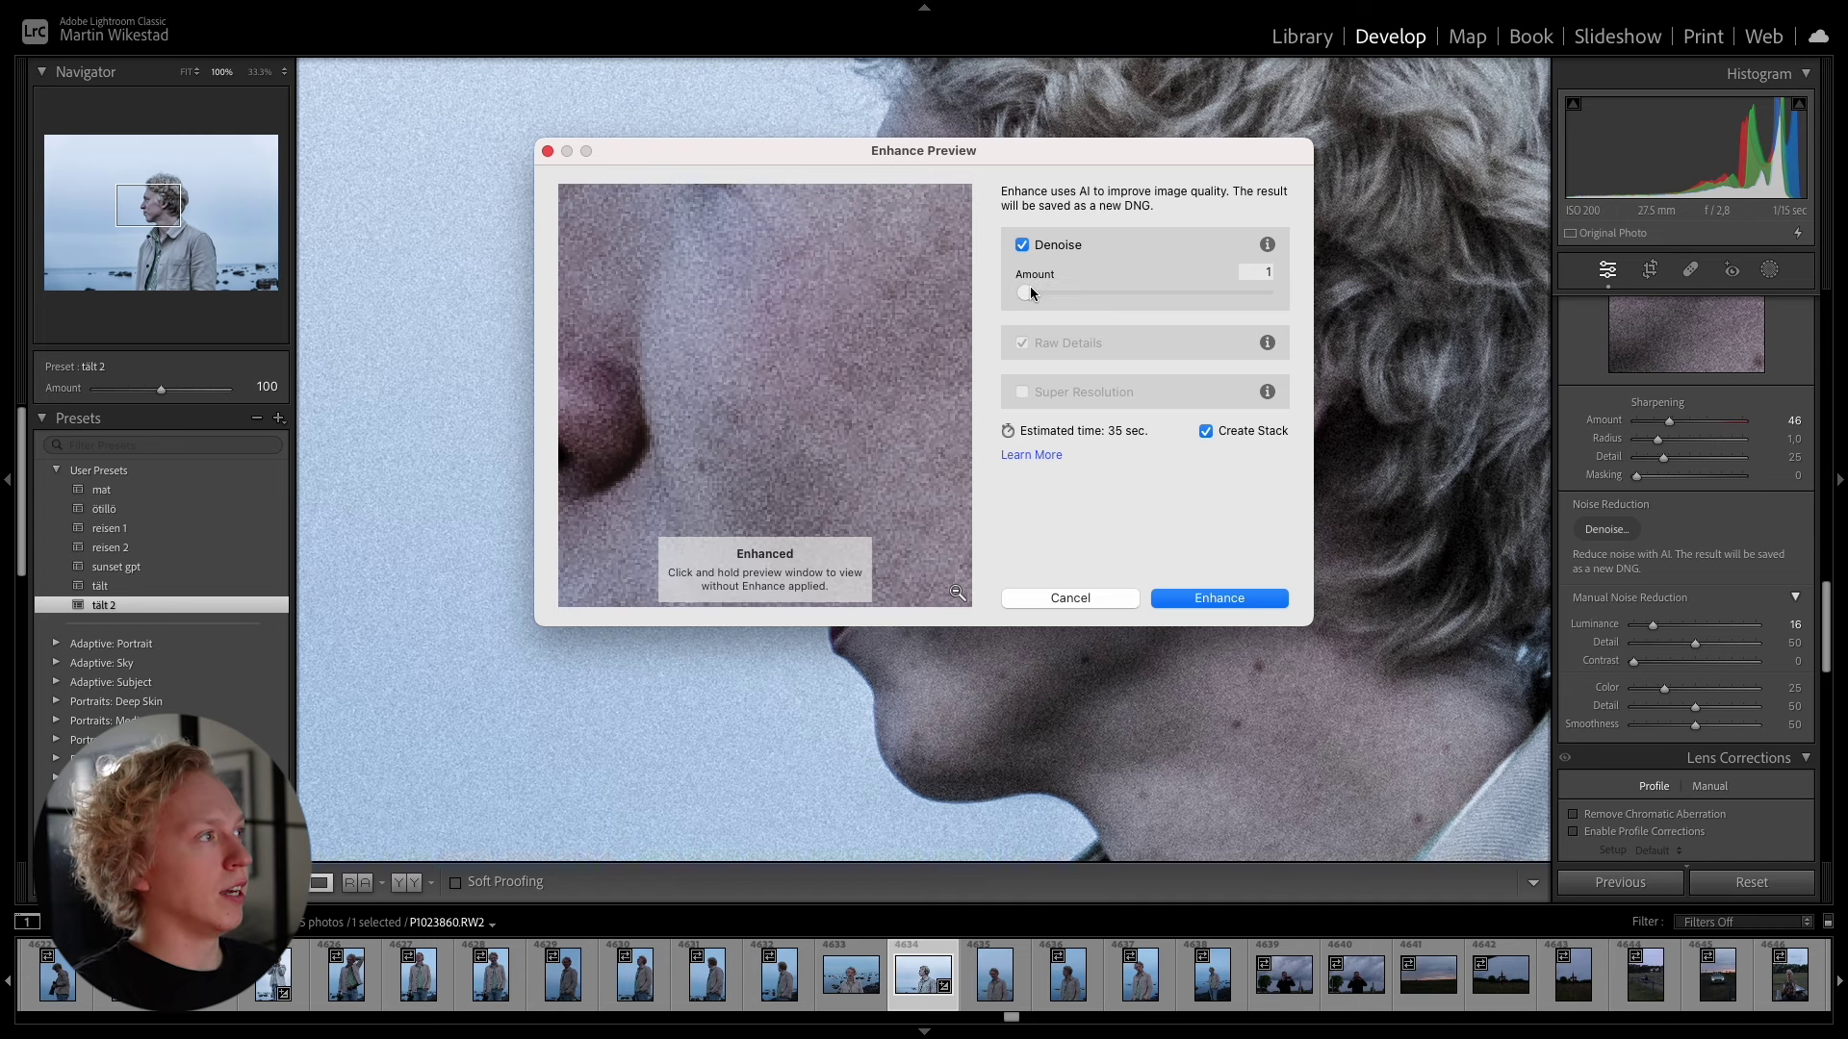
{"action": "left_click_drag", "start_coordinate": [1030, 292], "coordinate": [1271, 293]}
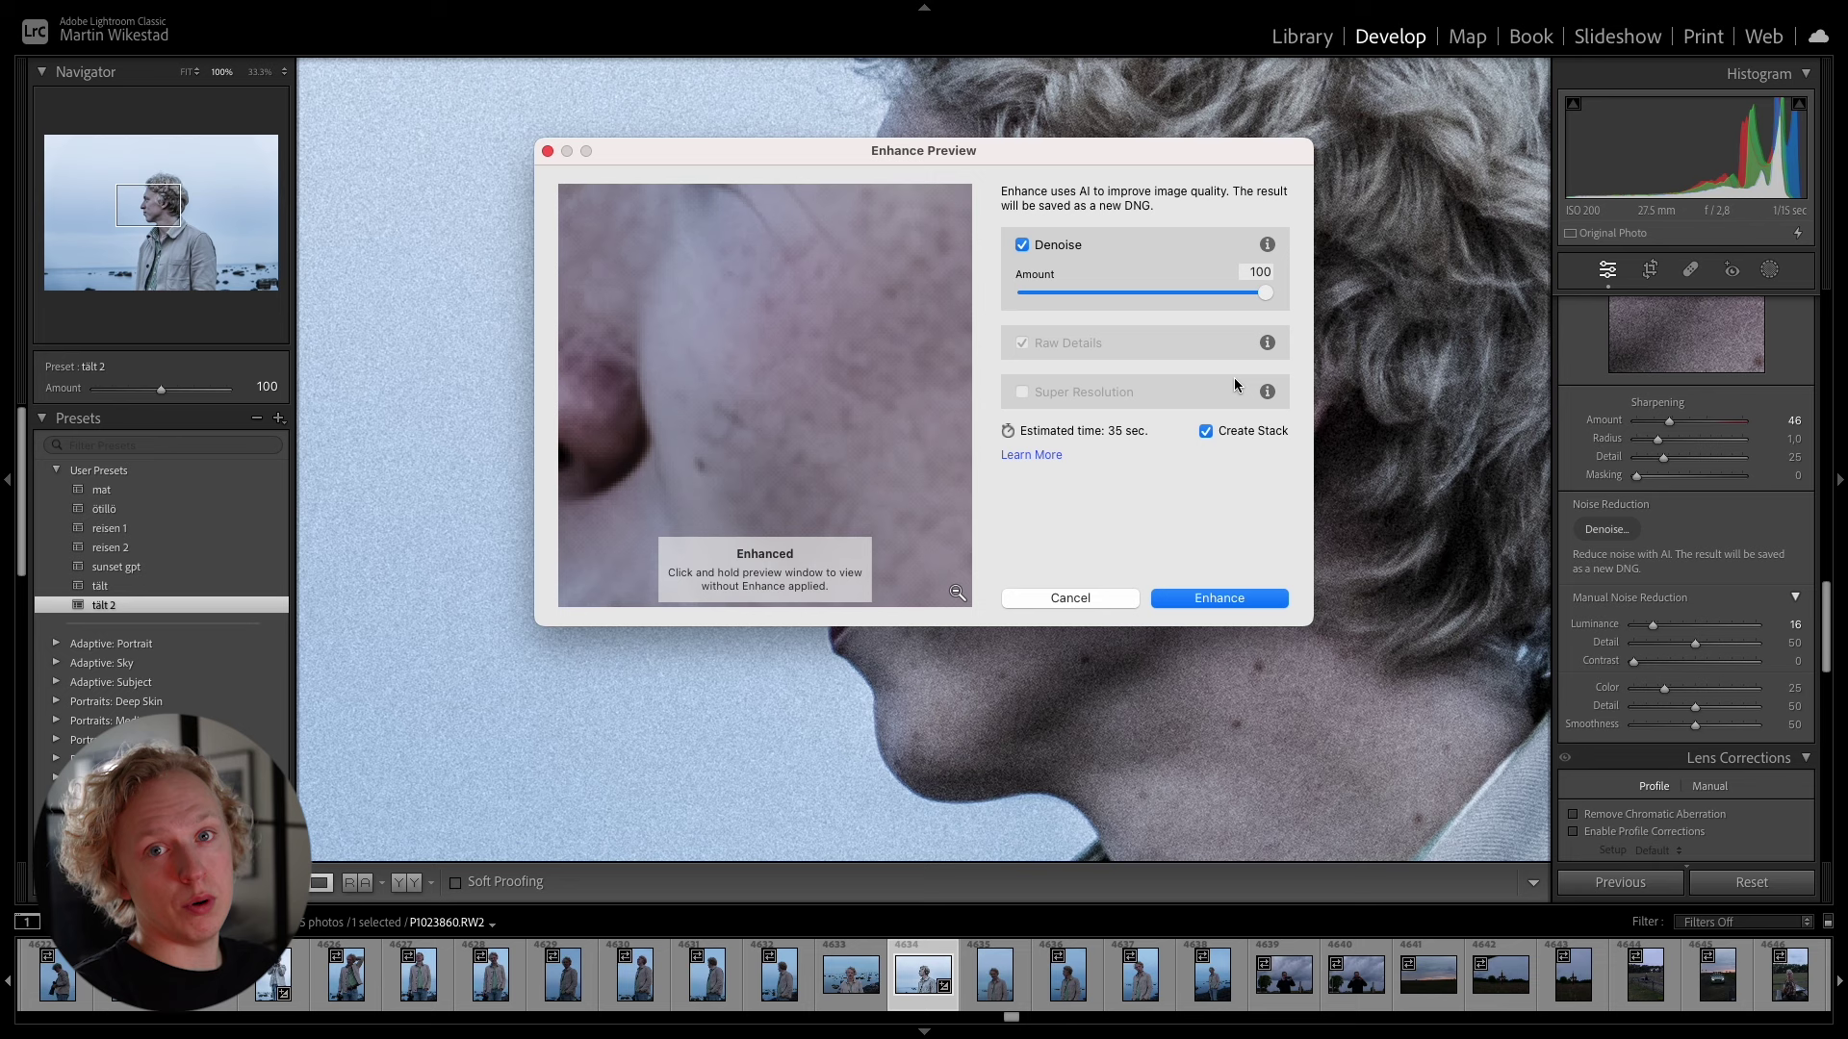
{"action": "left_click", "coordinate": [1264, 271]}
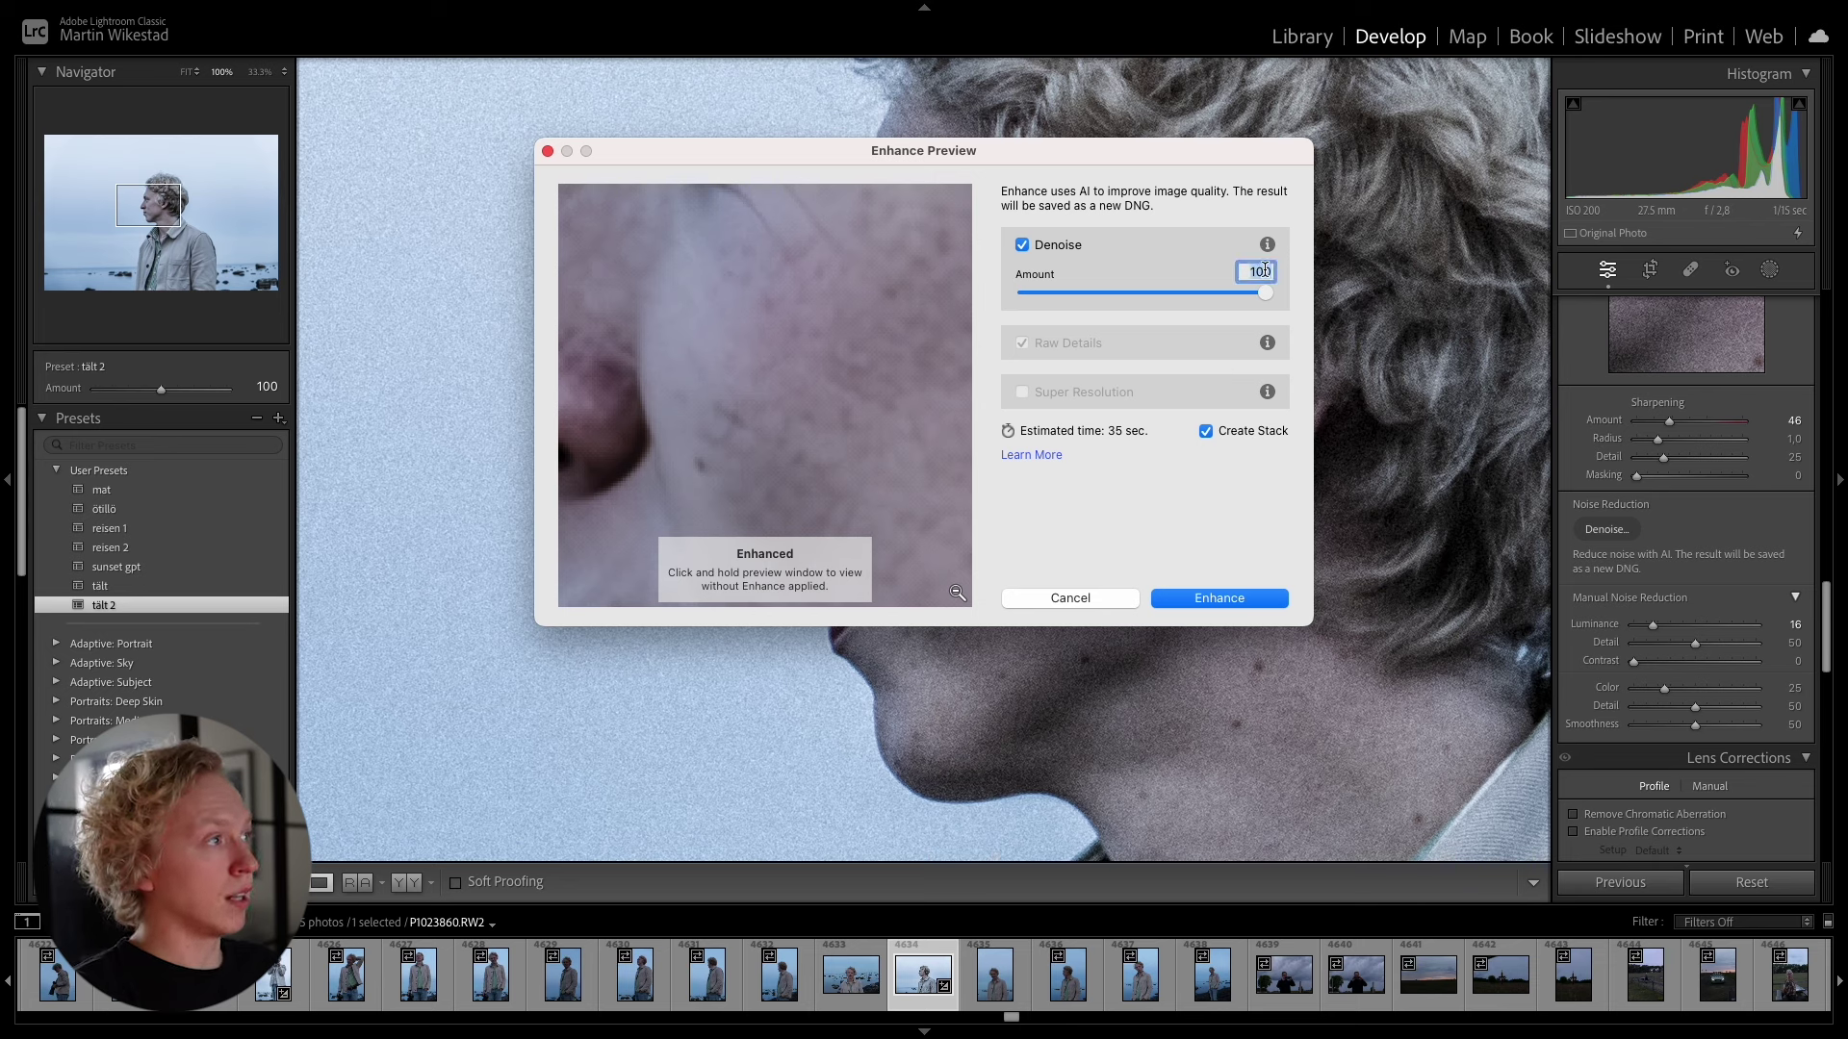
{"action": "type", "text": "50"}
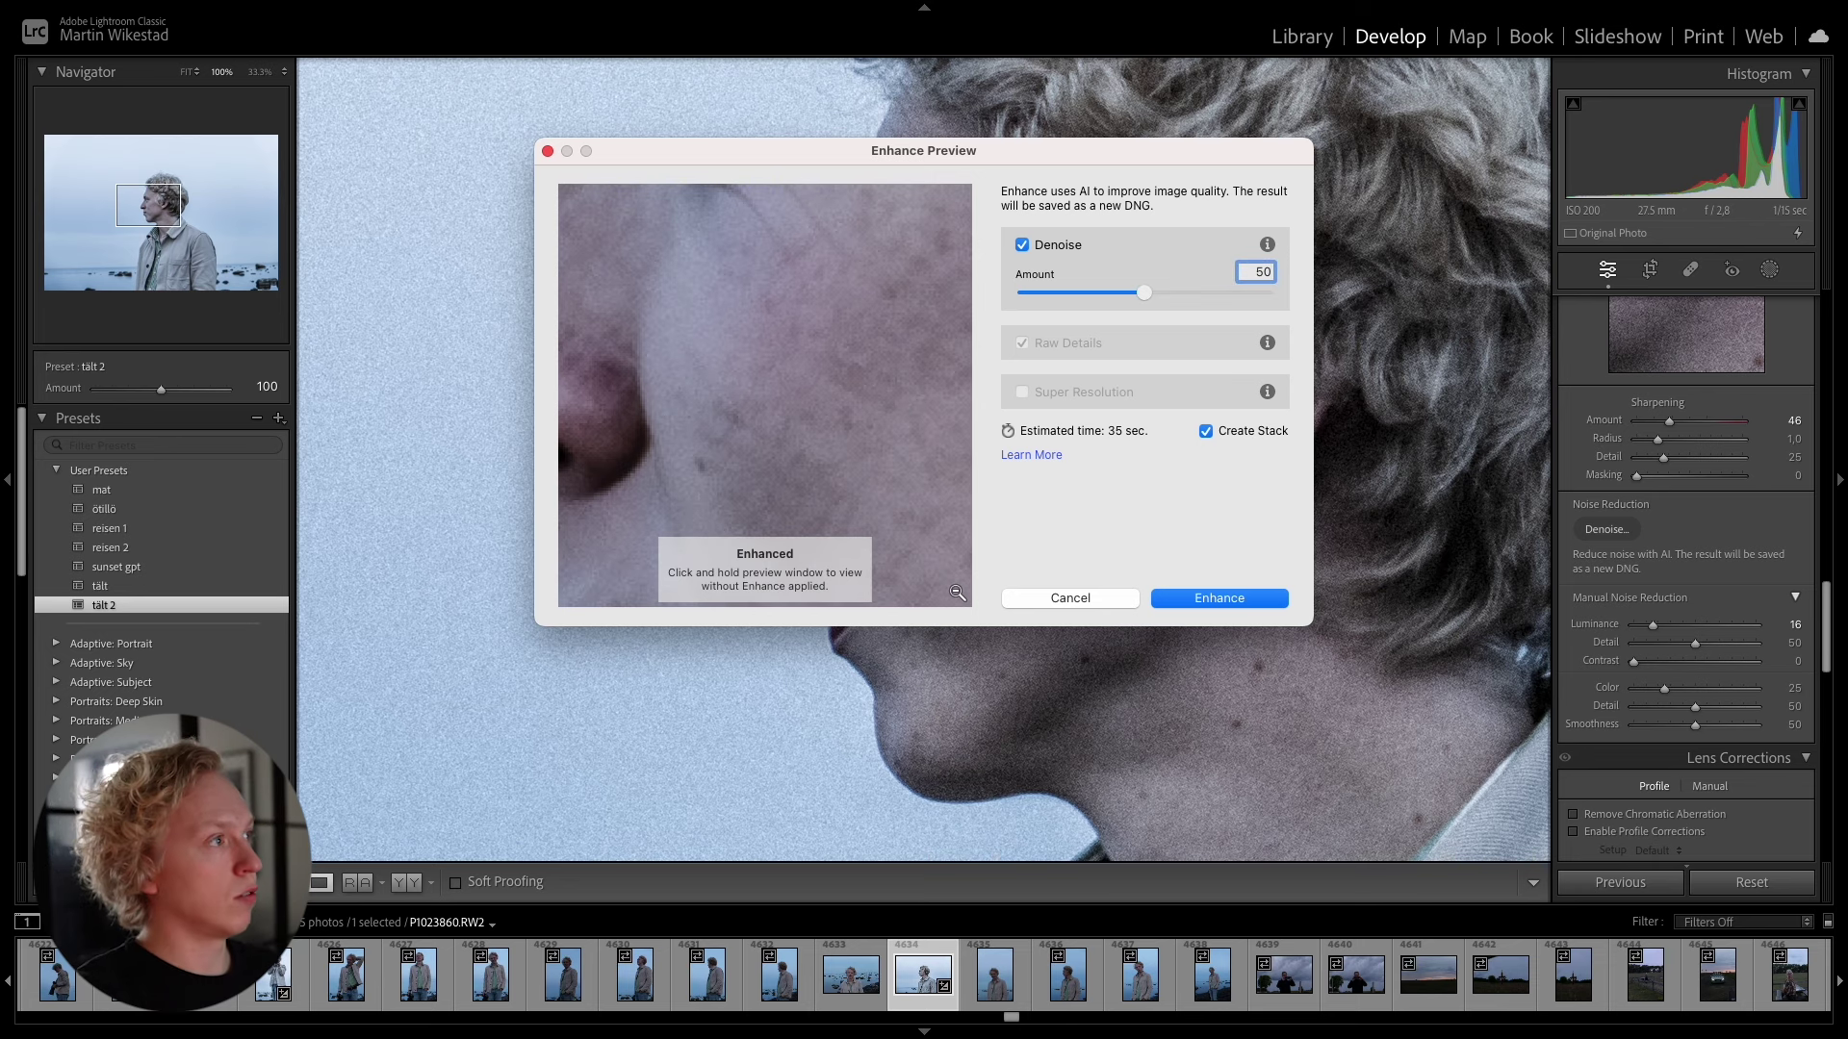
{"action": "left_click", "coordinate": [1170, 536]}
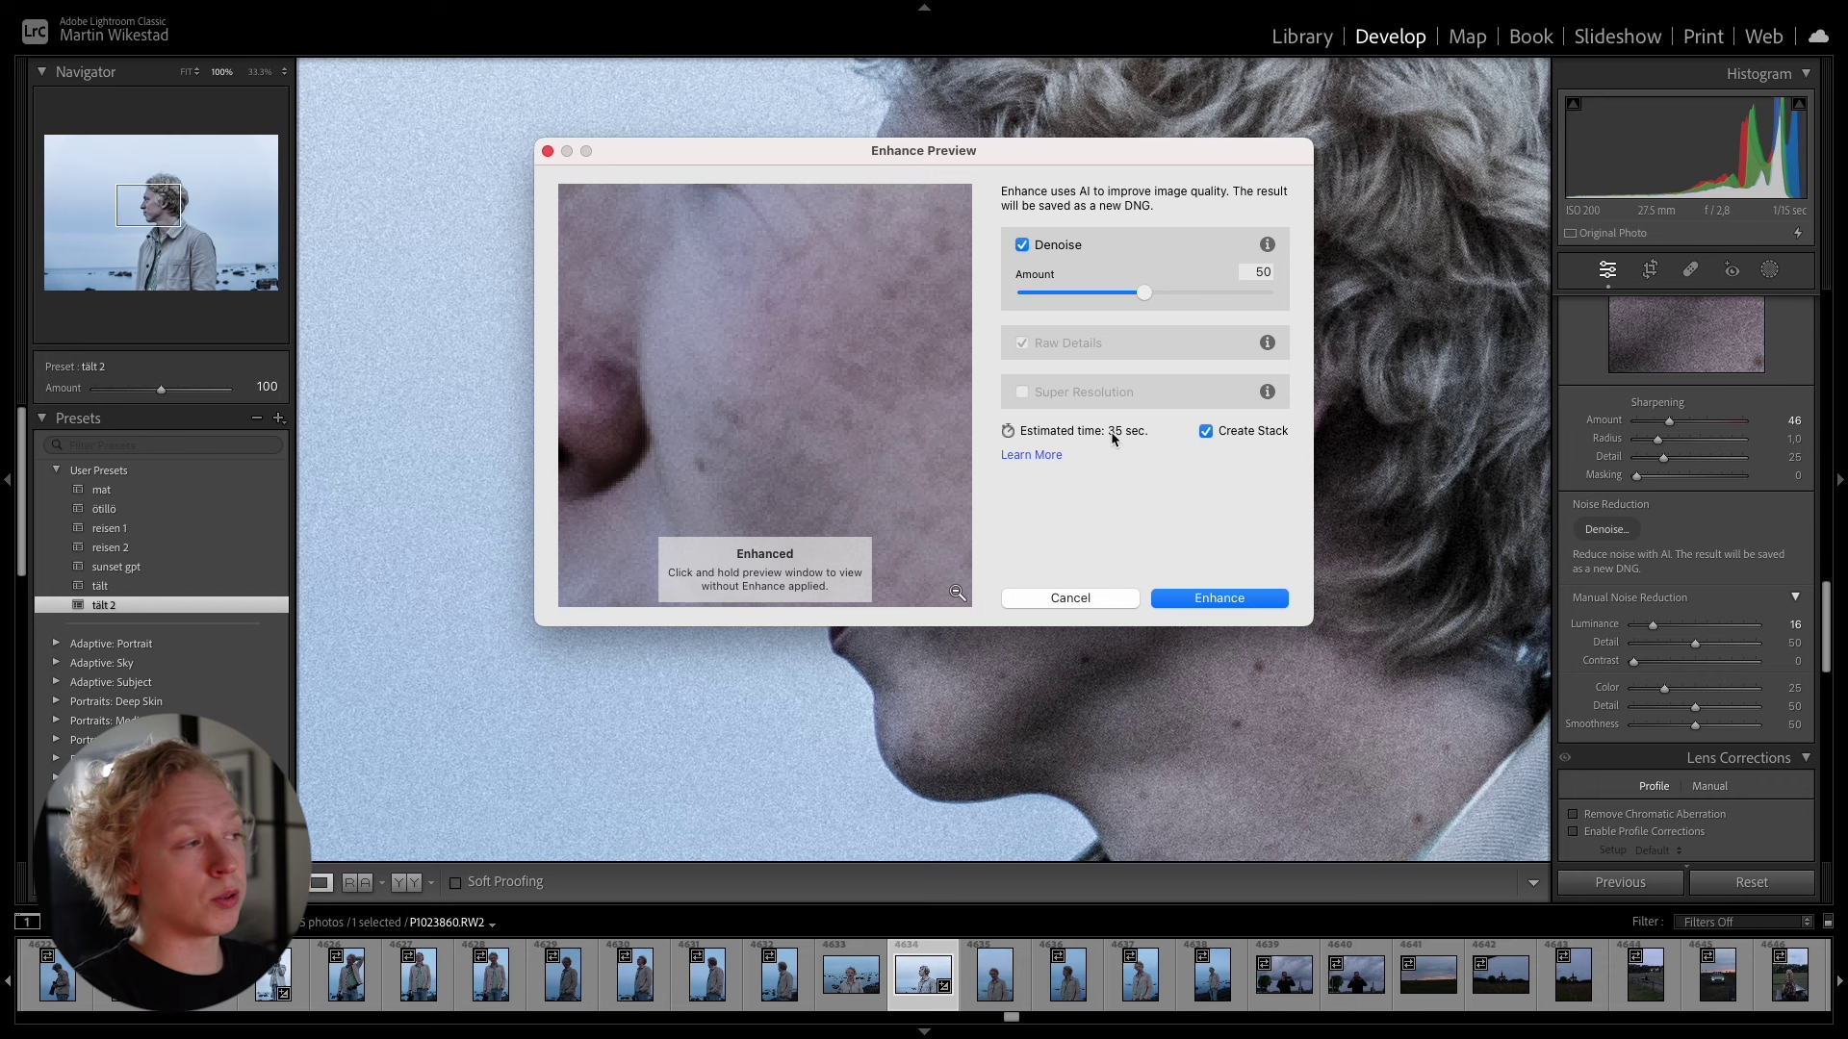
- Create the Enhanced-NR DNG, compare it with the original raw, and fit the denoised portrait
{"action": "left_click", "coordinate": [1219, 598]}
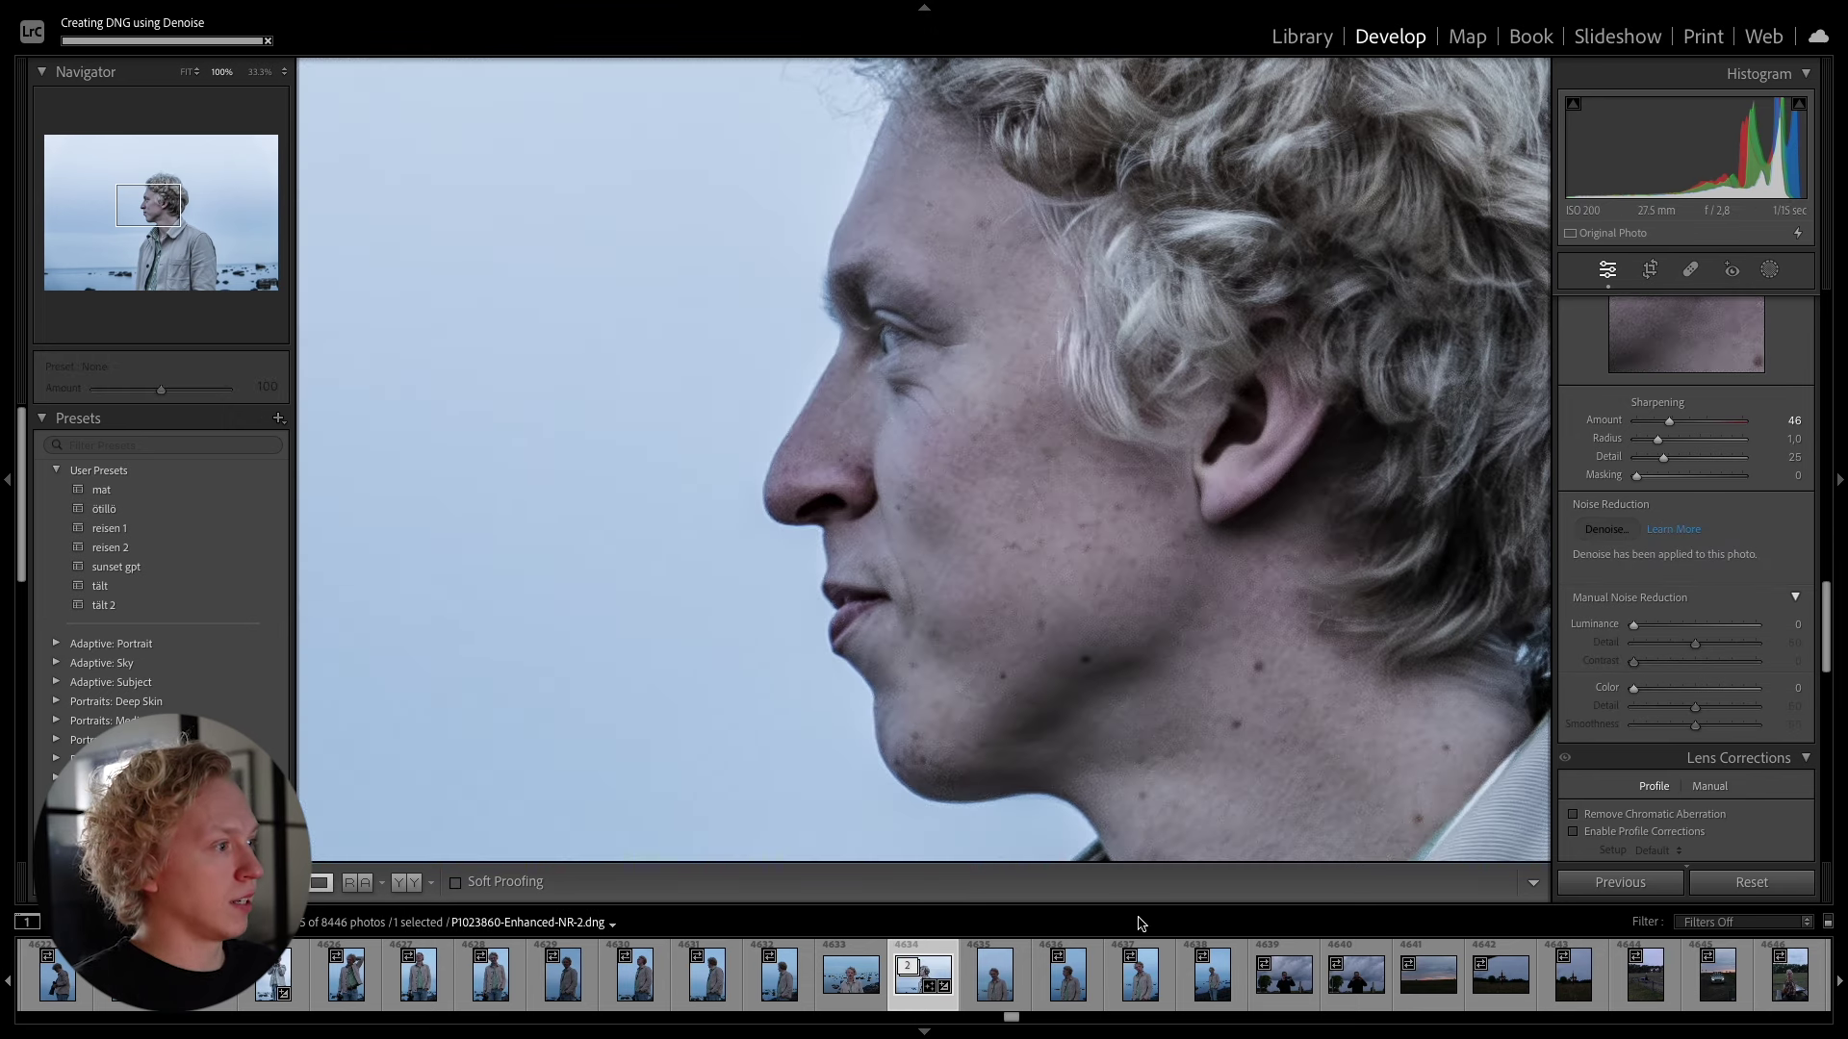
{"action": "left_click", "coordinate": [910, 969]}
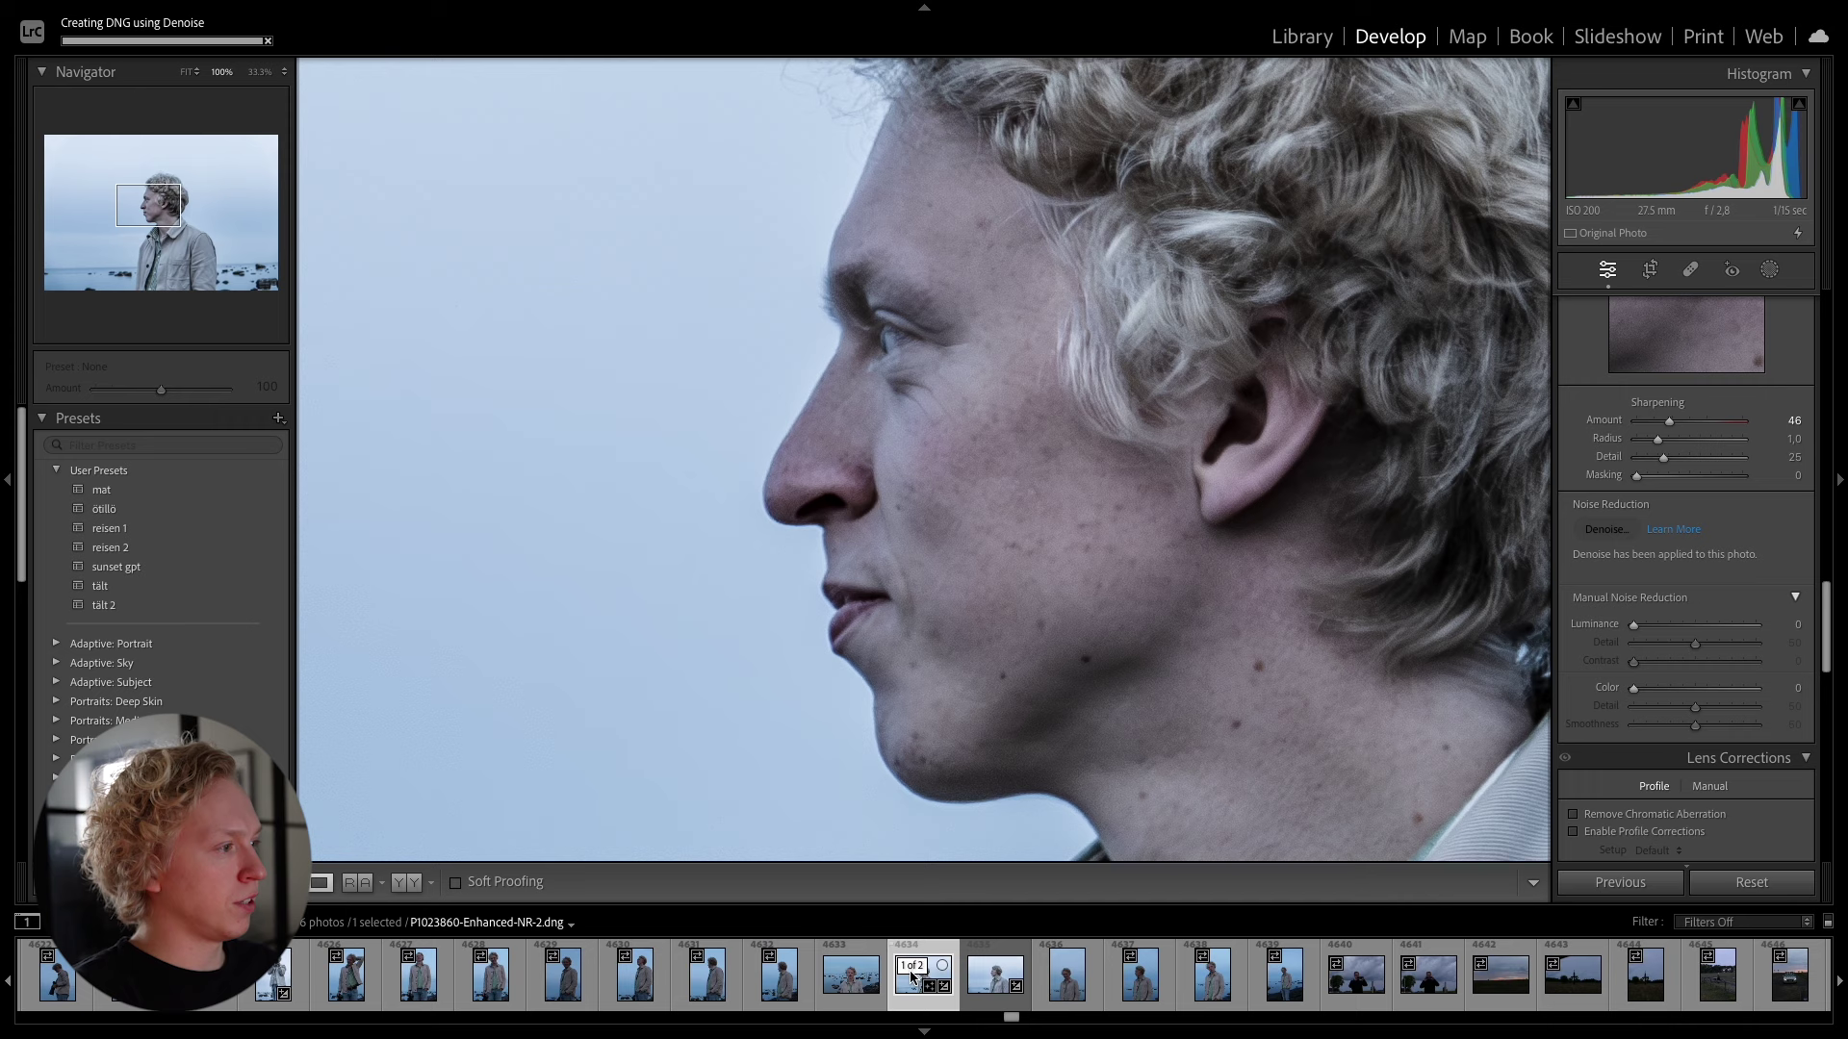
{"action": "left_click", "coordinate": [968, 979]}
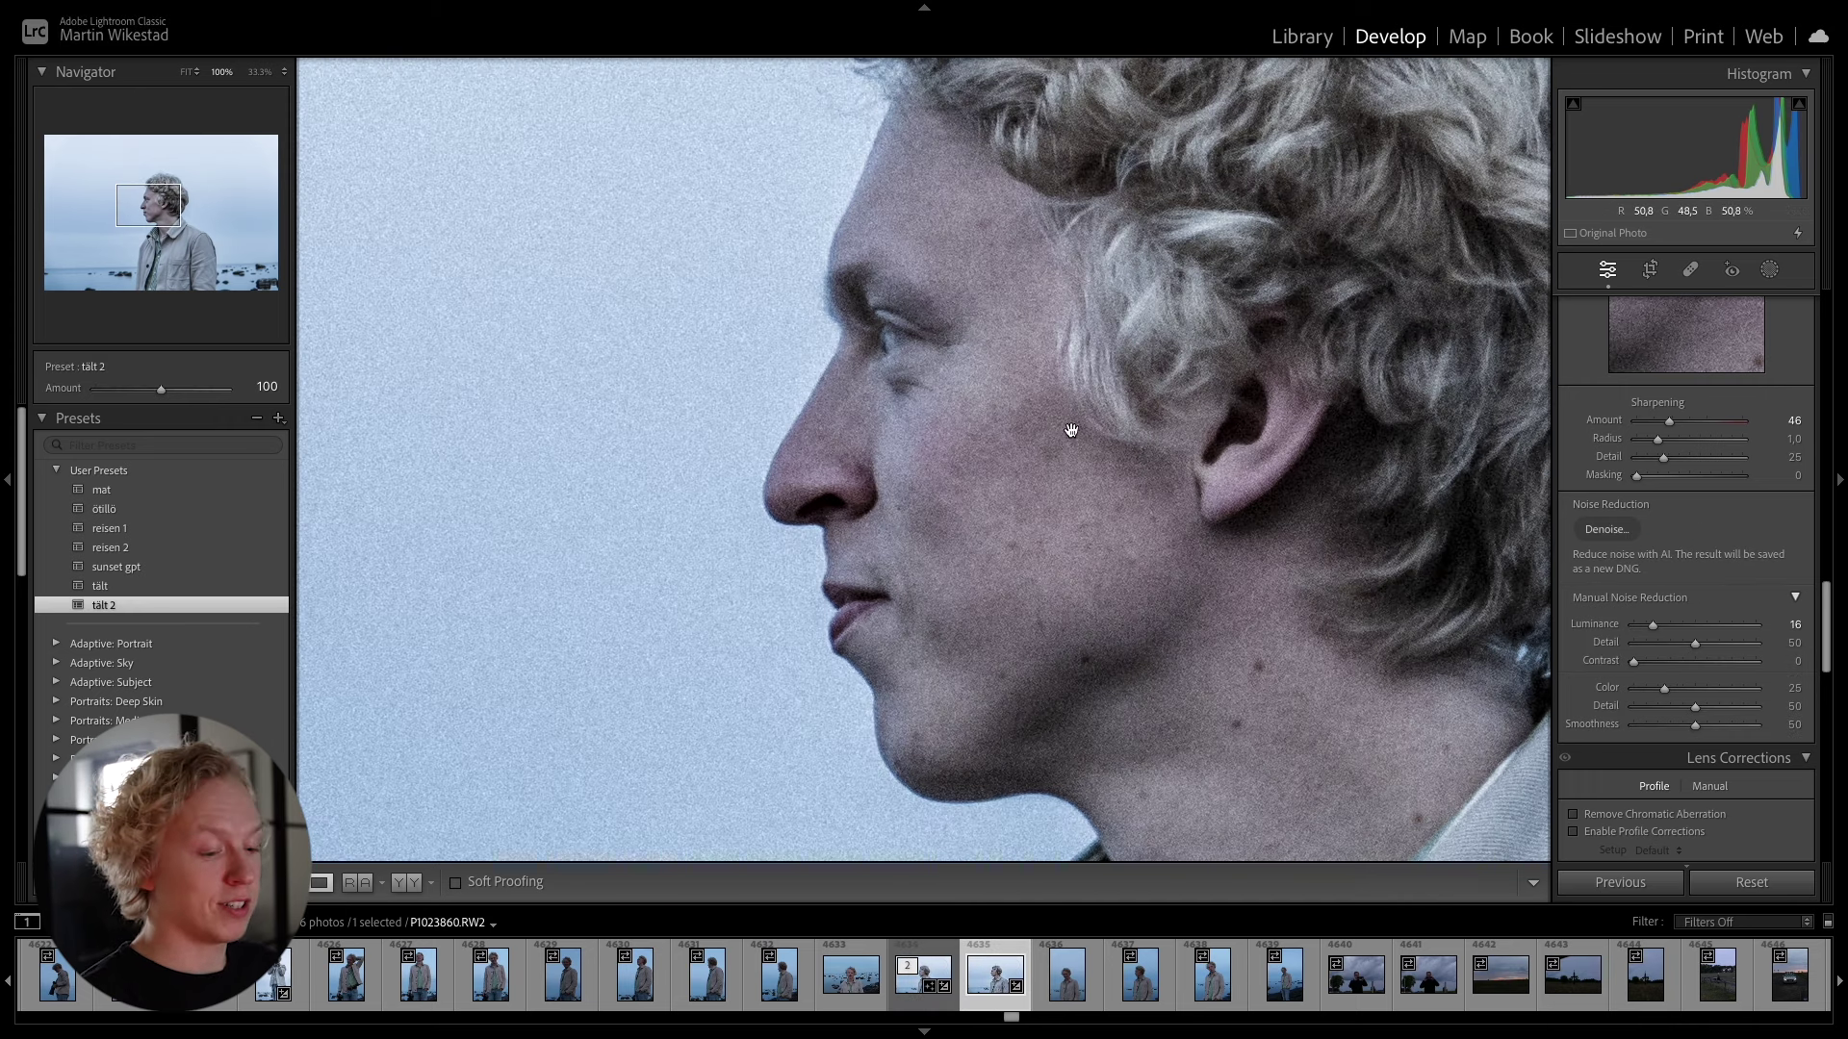
{"action": "key", "text": "Left"}
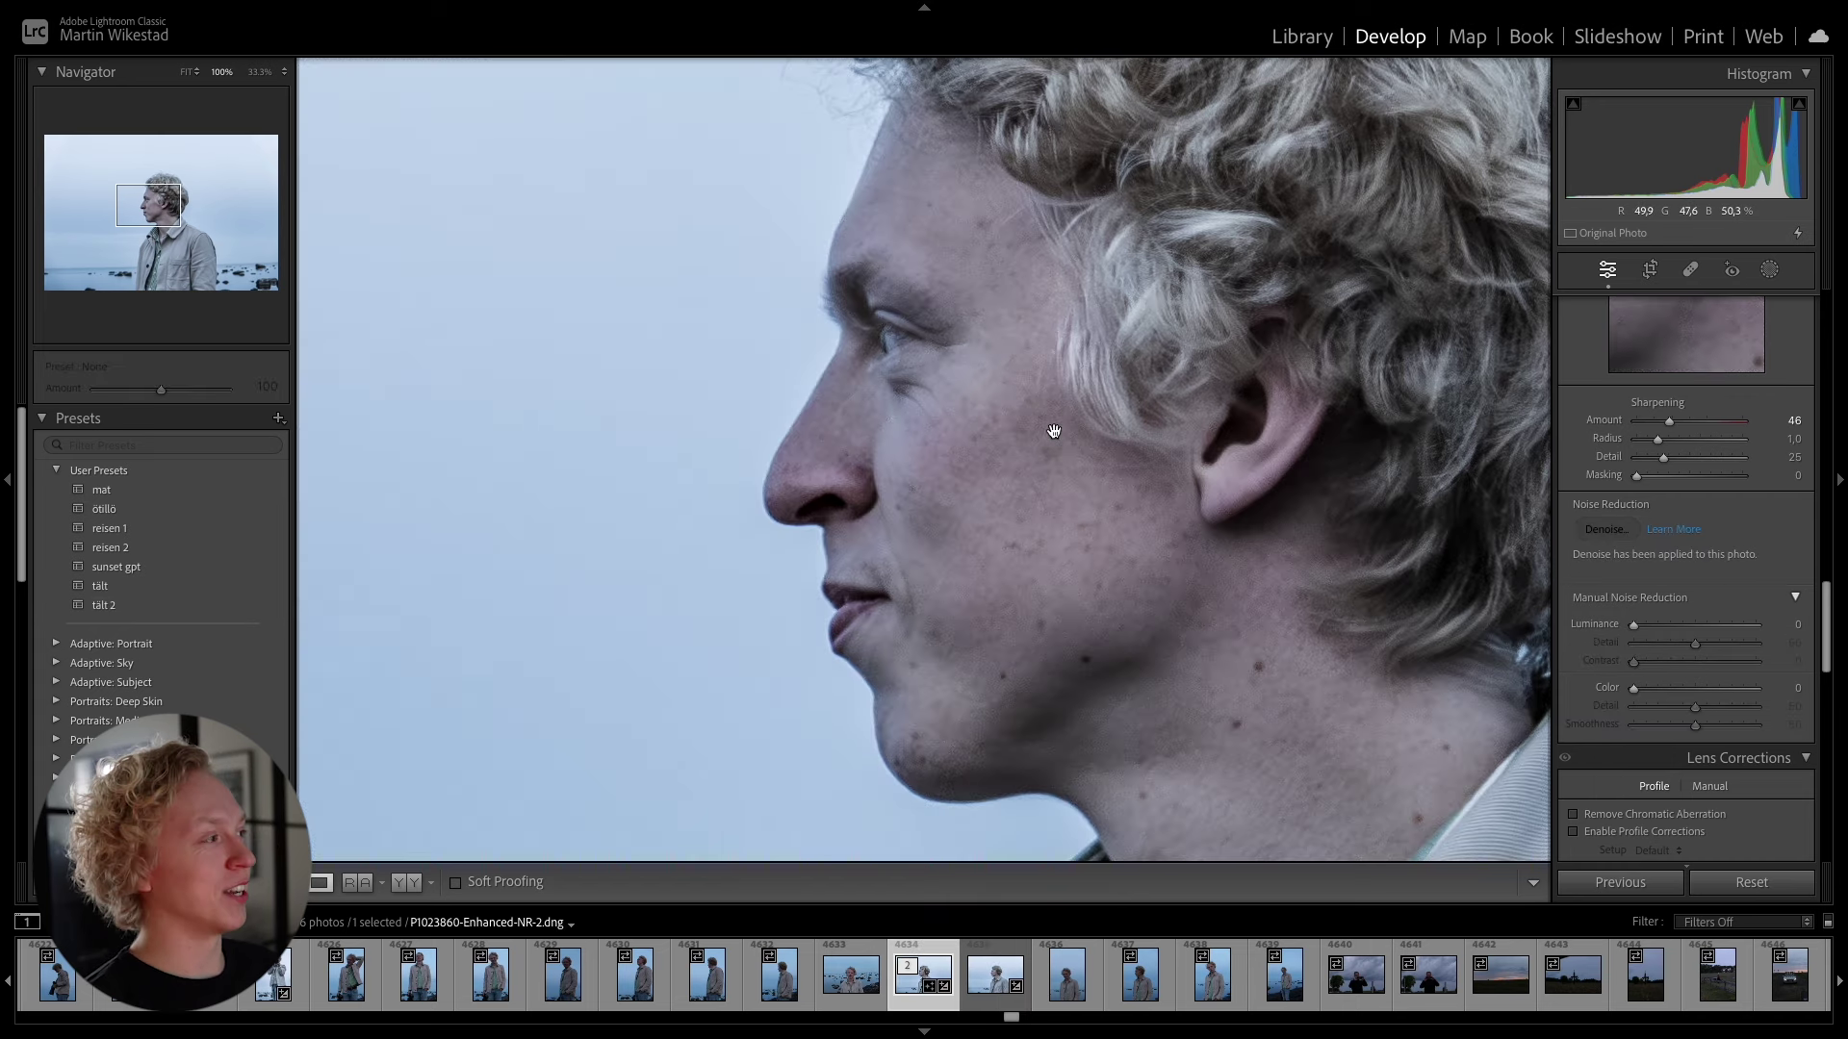
{"action": "left_click", "coordinate": [1062, 489]}
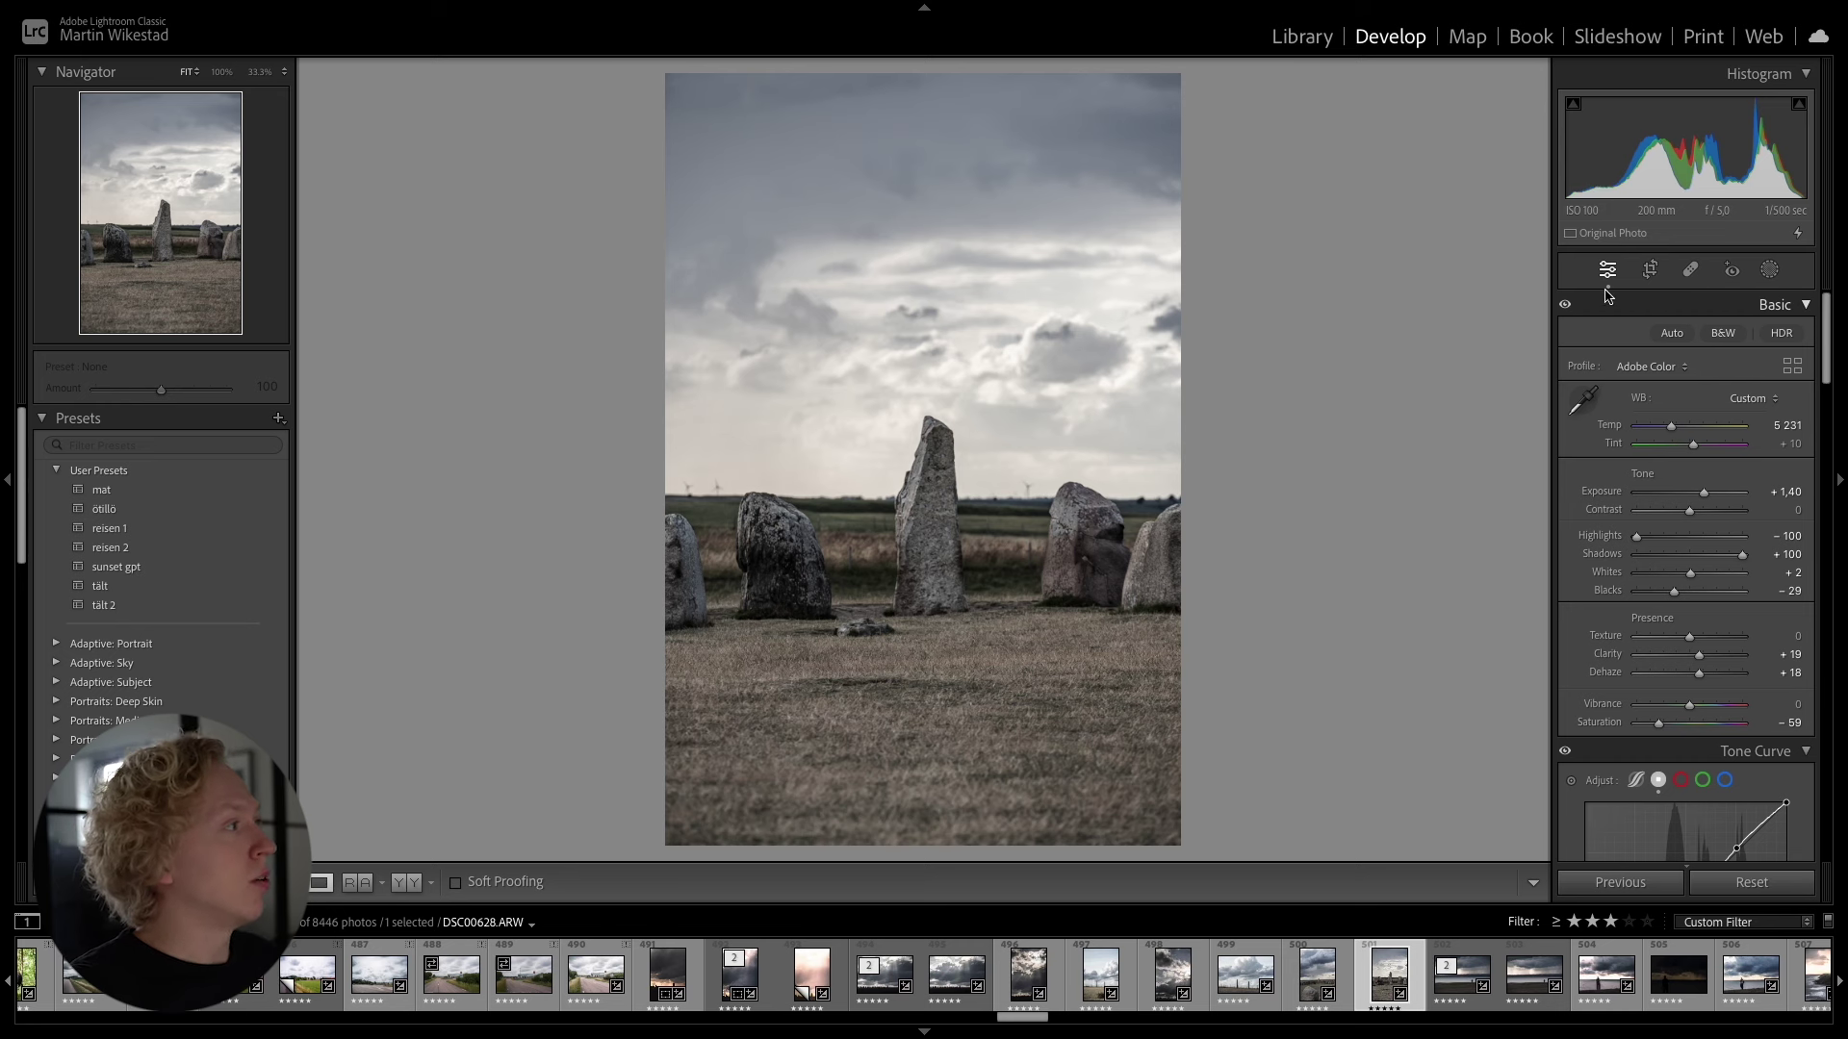
- Activate Spot Removal in Content-Aware Remove mode with brush Size about 77
{"action": "left_click", "coordinate": [1691, 270]}
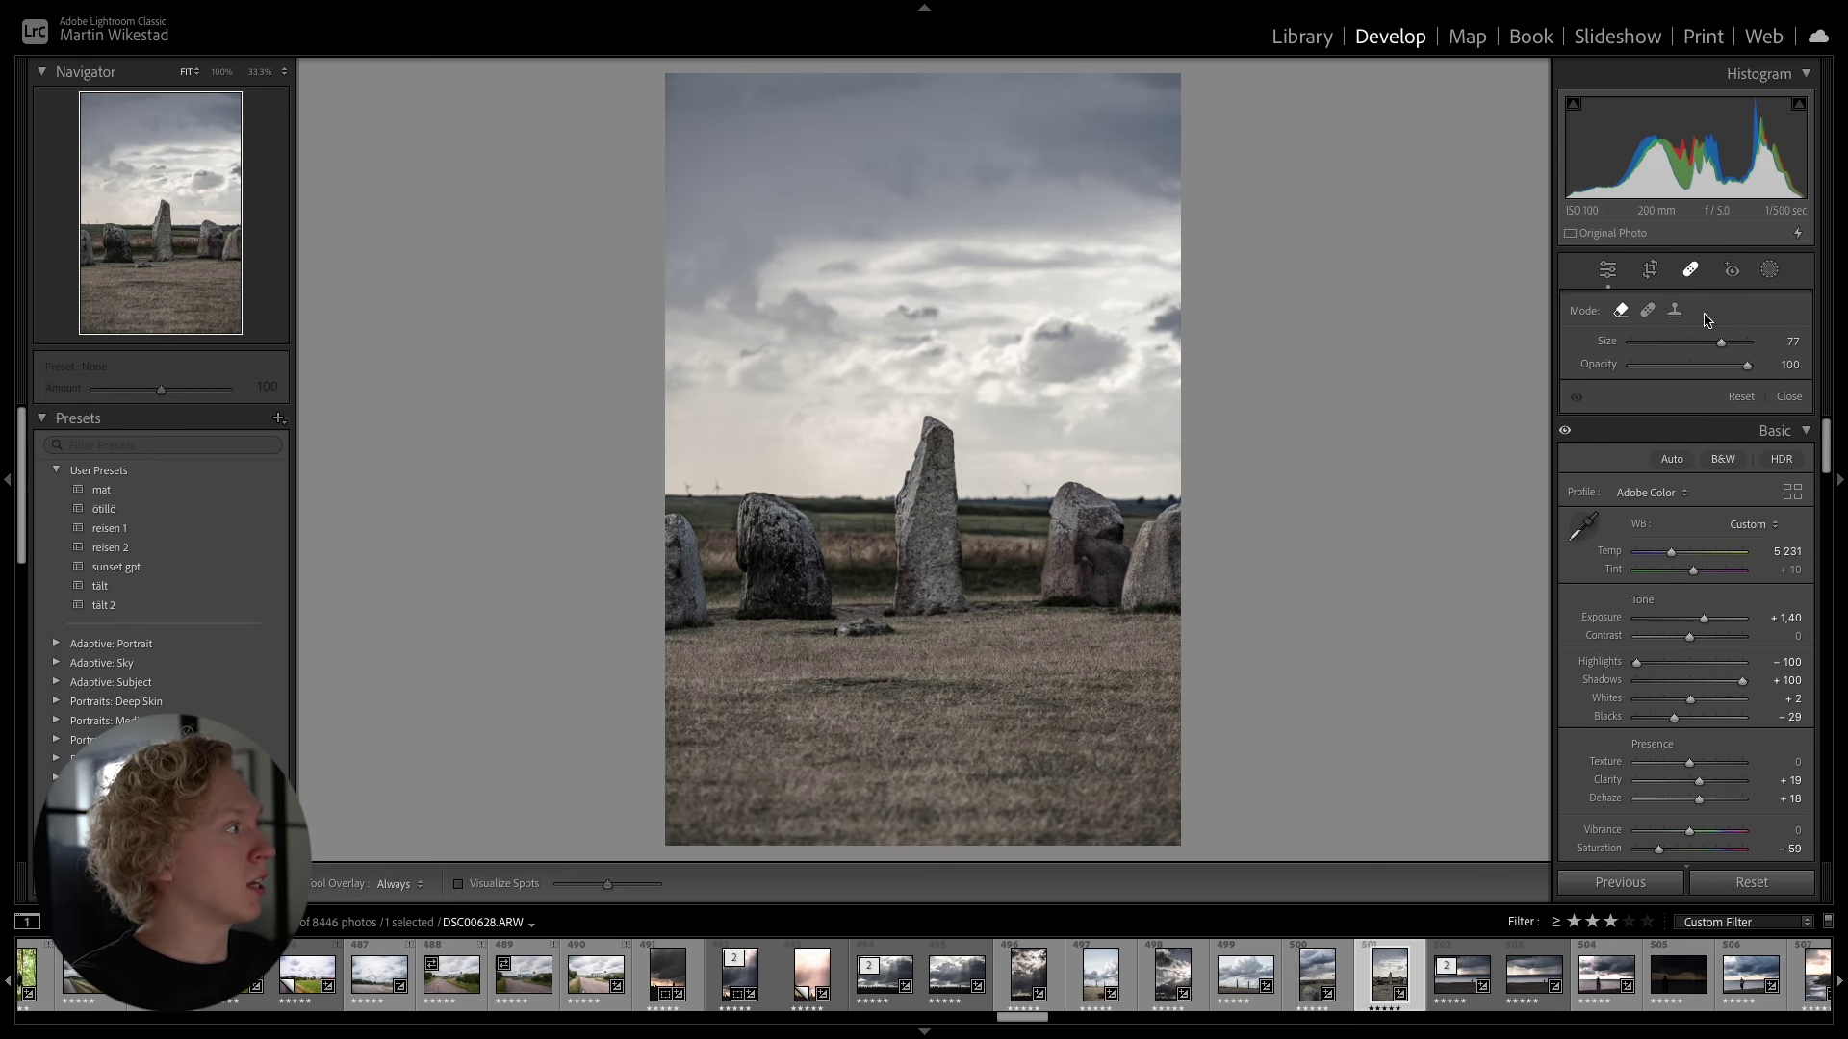
{"action": "left_click", "coordinate": [1623, 311]}
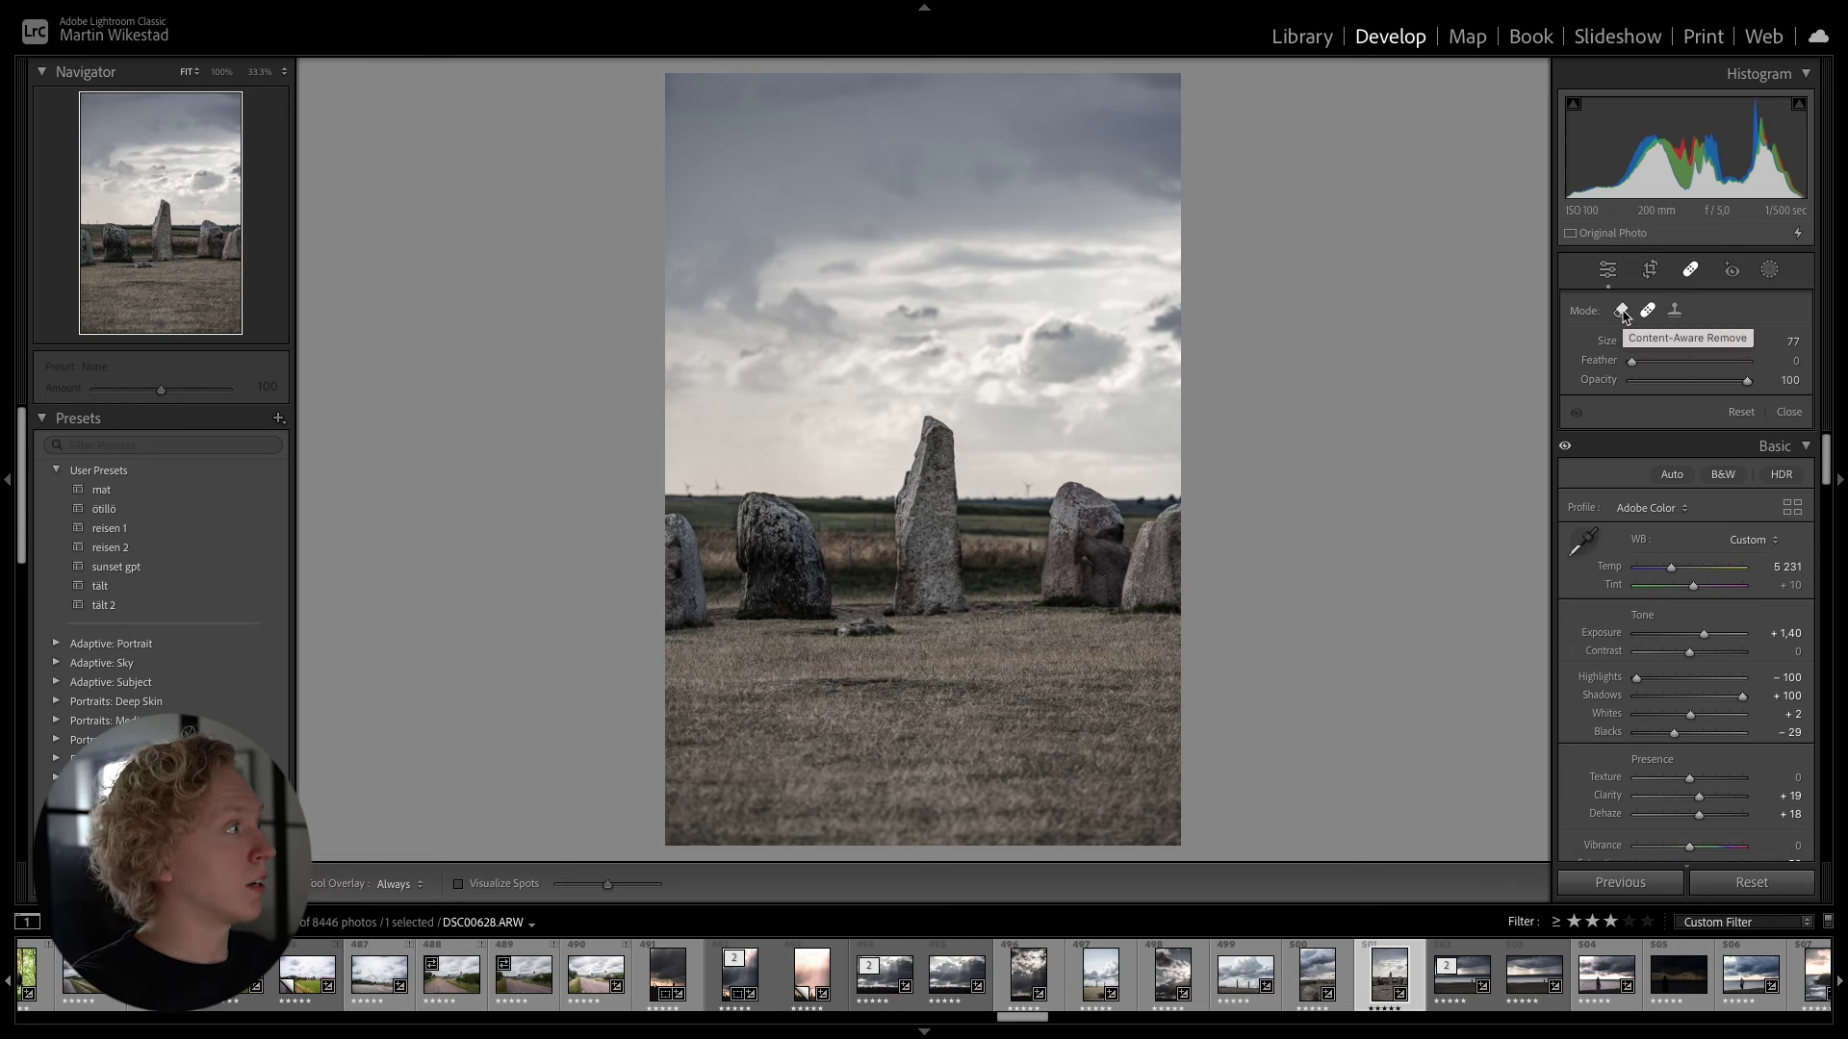
{"action": "left_click", "coordinate": [1623, 311]}
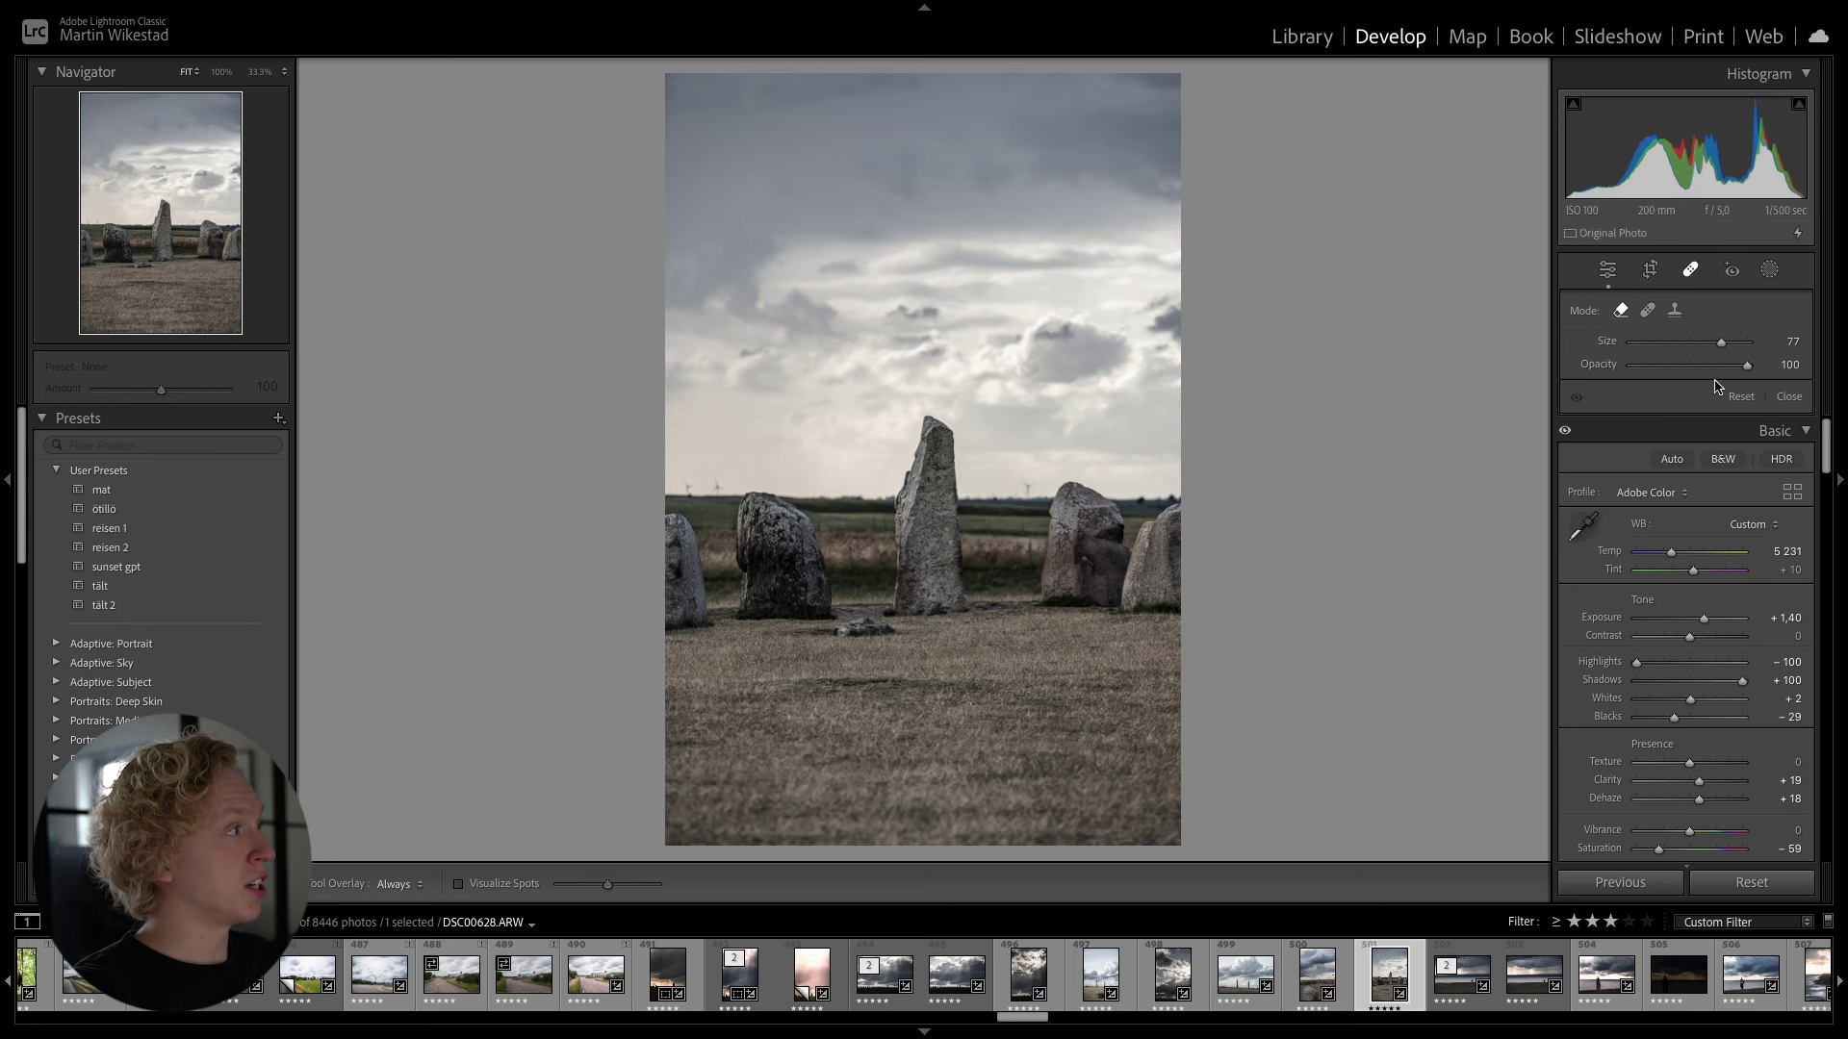
{"action": "mouse_move", "coordinate": [1721, 343]}
{"action": "left_mouse_down"}
{"action": "mouse_move", "coordinate": [1669, 351]}
{"action": "mouse_move", "coordinate": [1730, 354]}
{"action": "mouse_move", "coordinate": [1686, 354]}
{"action": "mouse_move", "coordinate": [1730, 354]}
{"action": "mouse_move", "coordinate": [1712, 357]}
{"action": "left_mouse_up"}
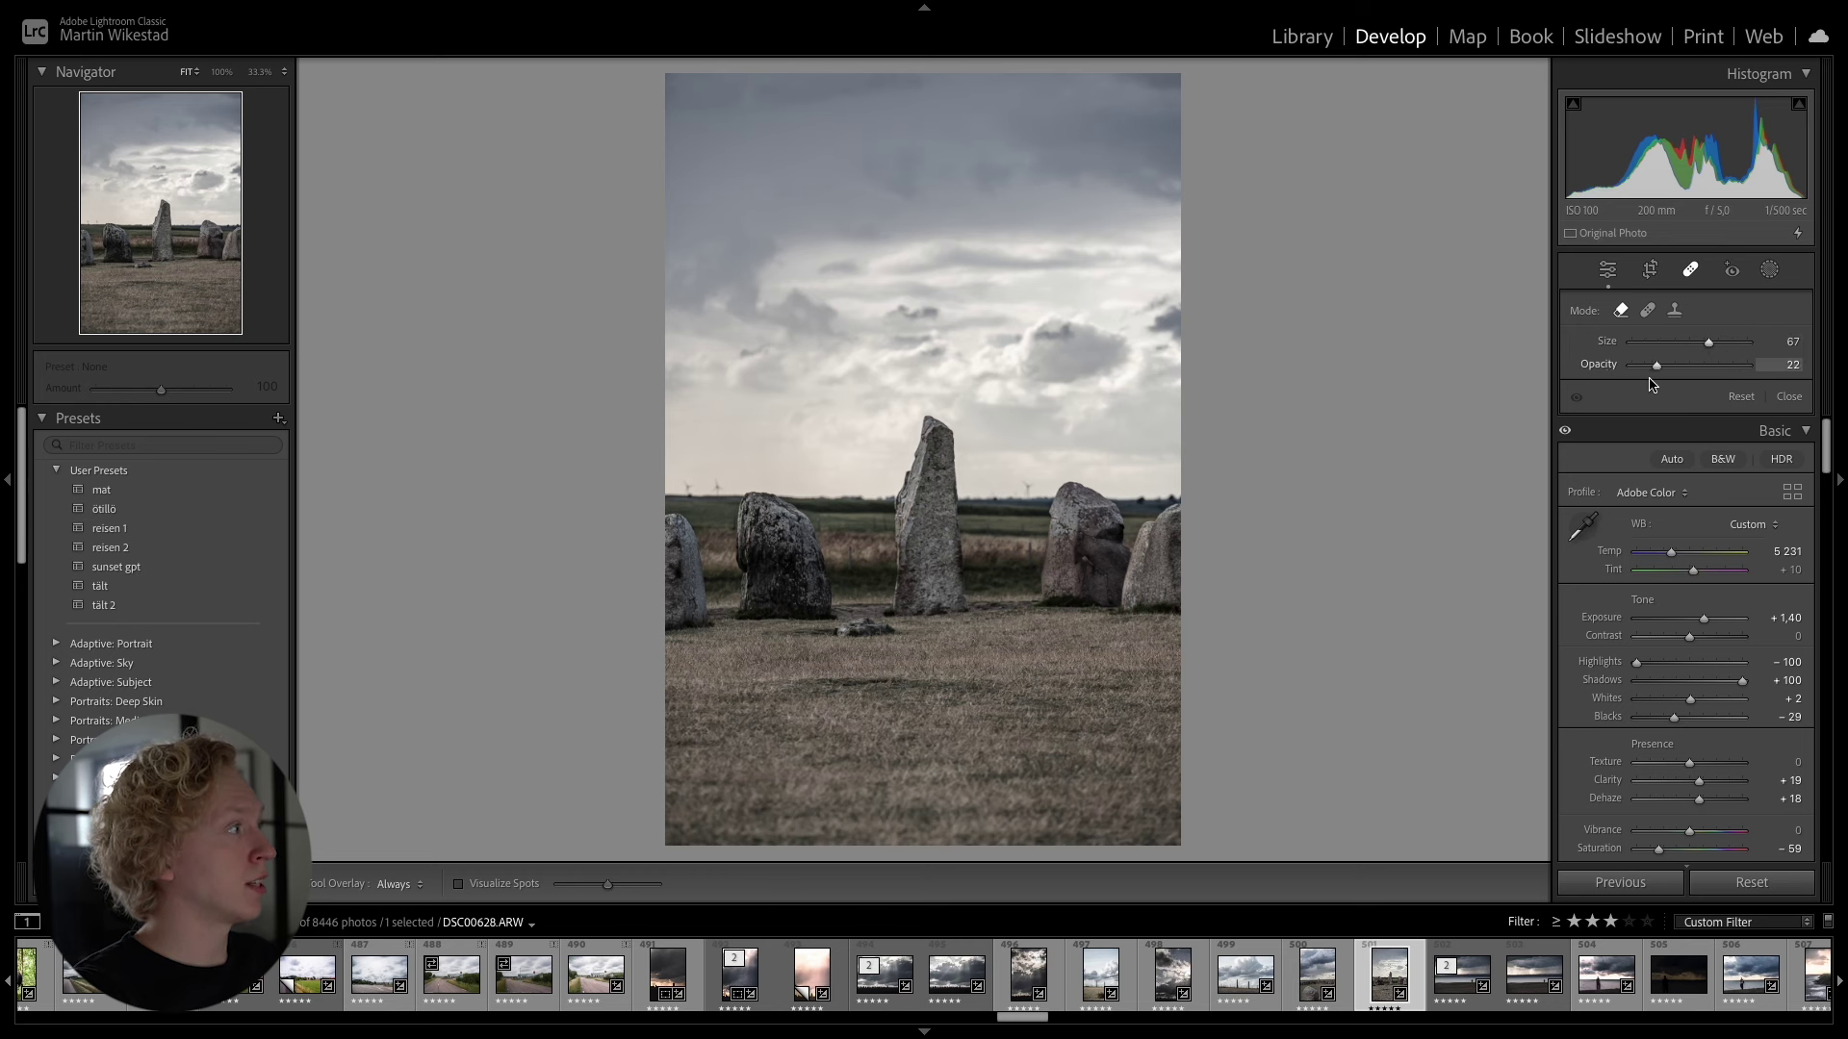
{"action": "scroll", "coordinate": [964, 491], "scroll_direction": "down", "scroll_amount": 2}
{"action": "scroll", "coordinate": [909, 596], "scroll_direction": "up", "scroll_amount": 3}
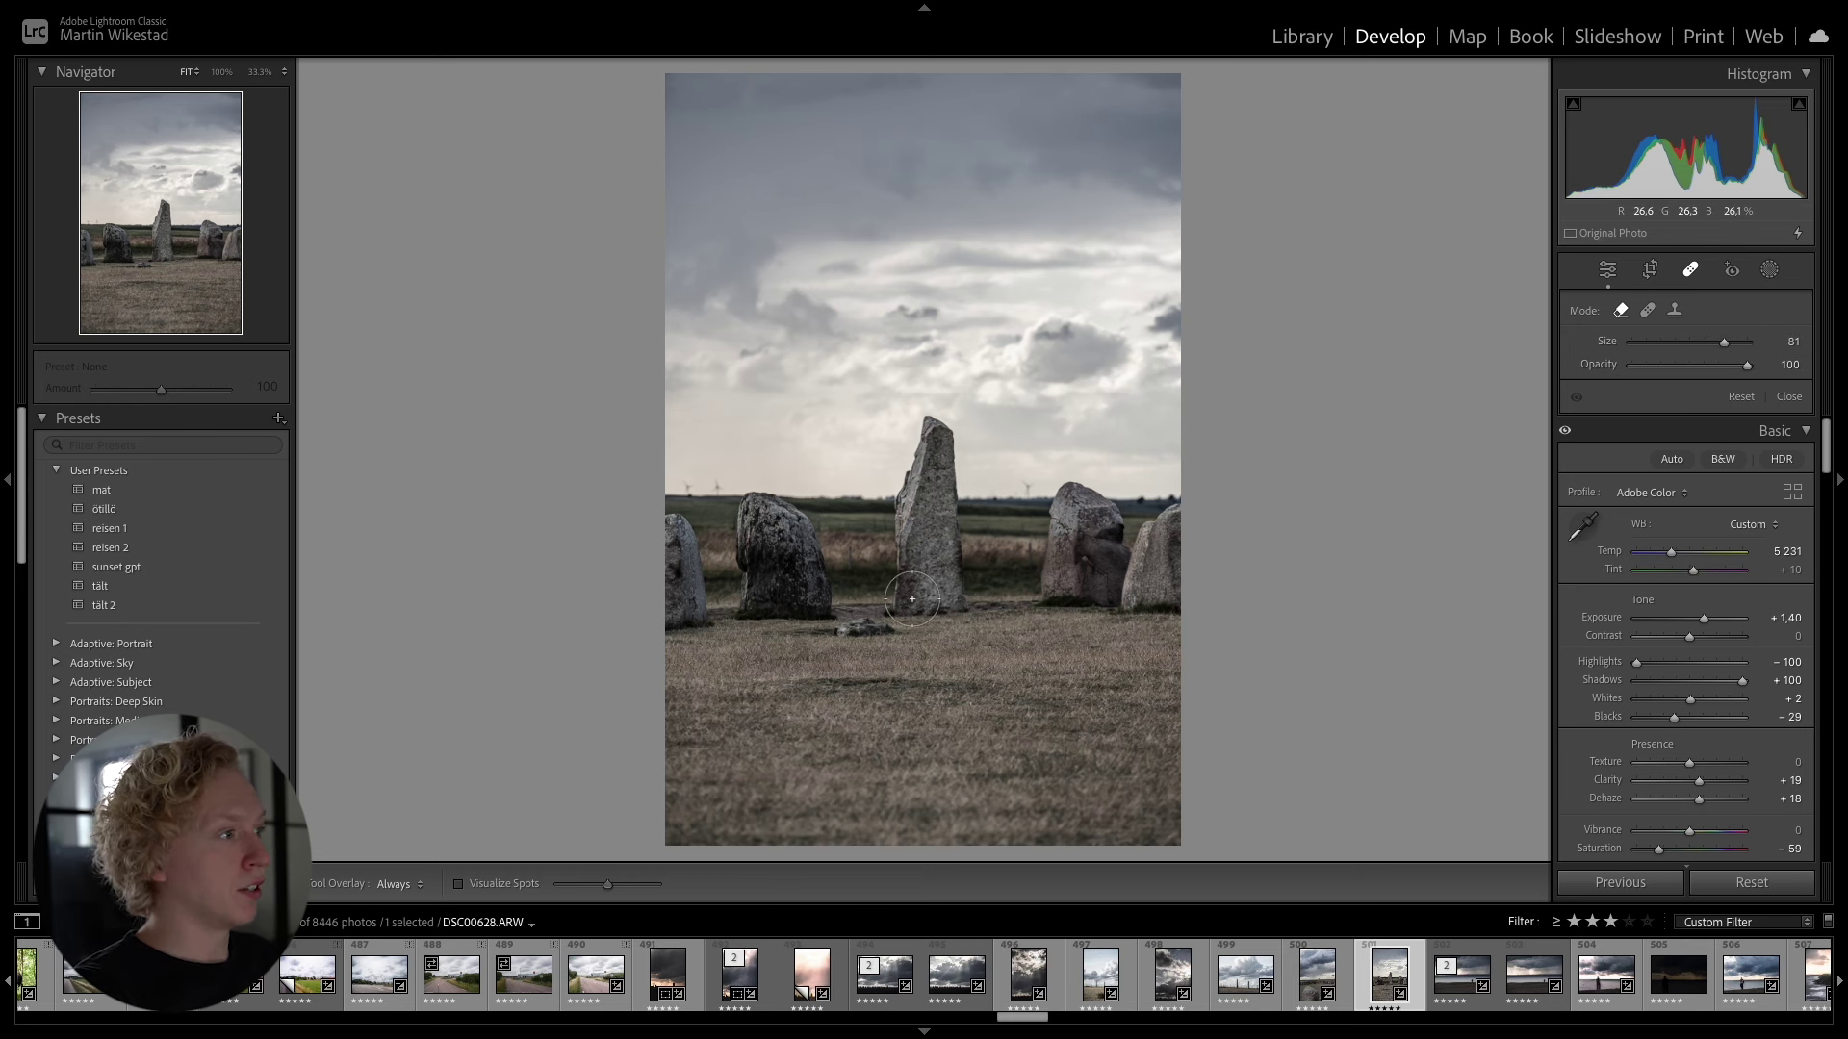
{"action": "scroll", "coordinate": [907, 599], "scroll_direction": "down", "scroll_amount": 1}
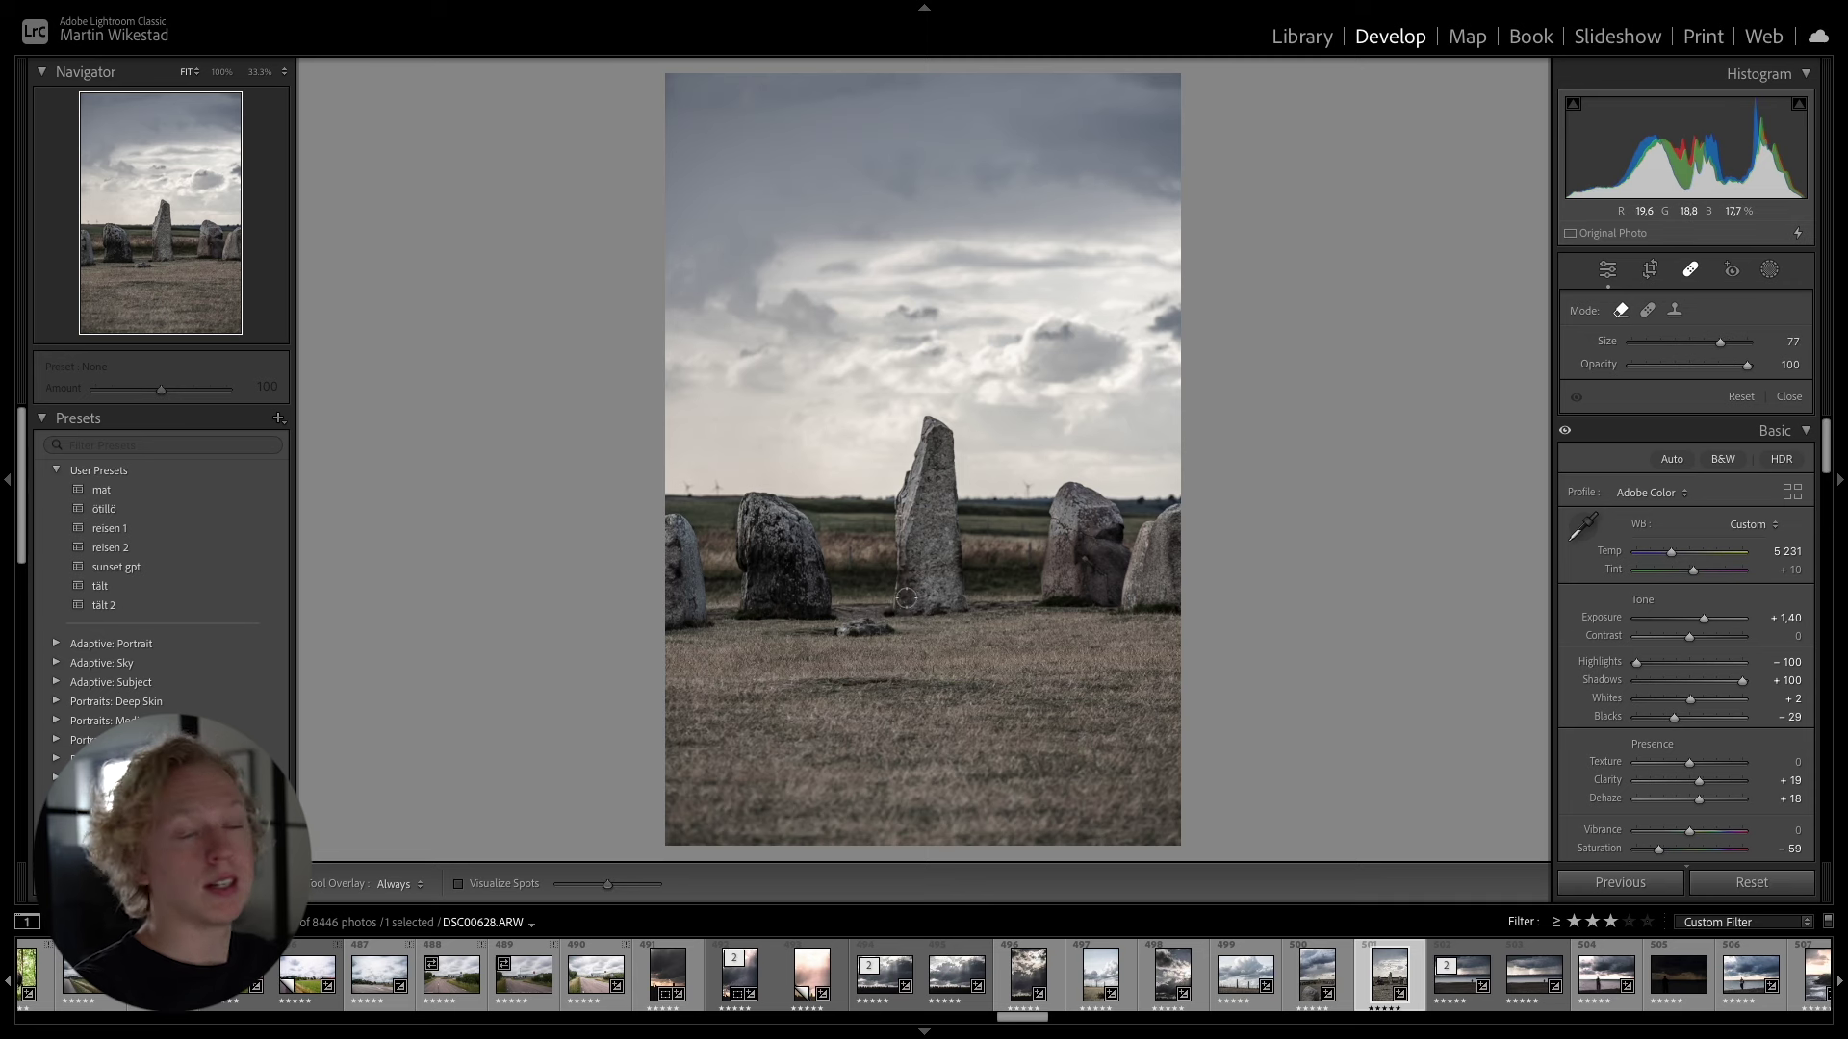
{"action": "scroll", "coordinate": [919, 638], "scroll_direction": "up", "scroll_amount": 1}
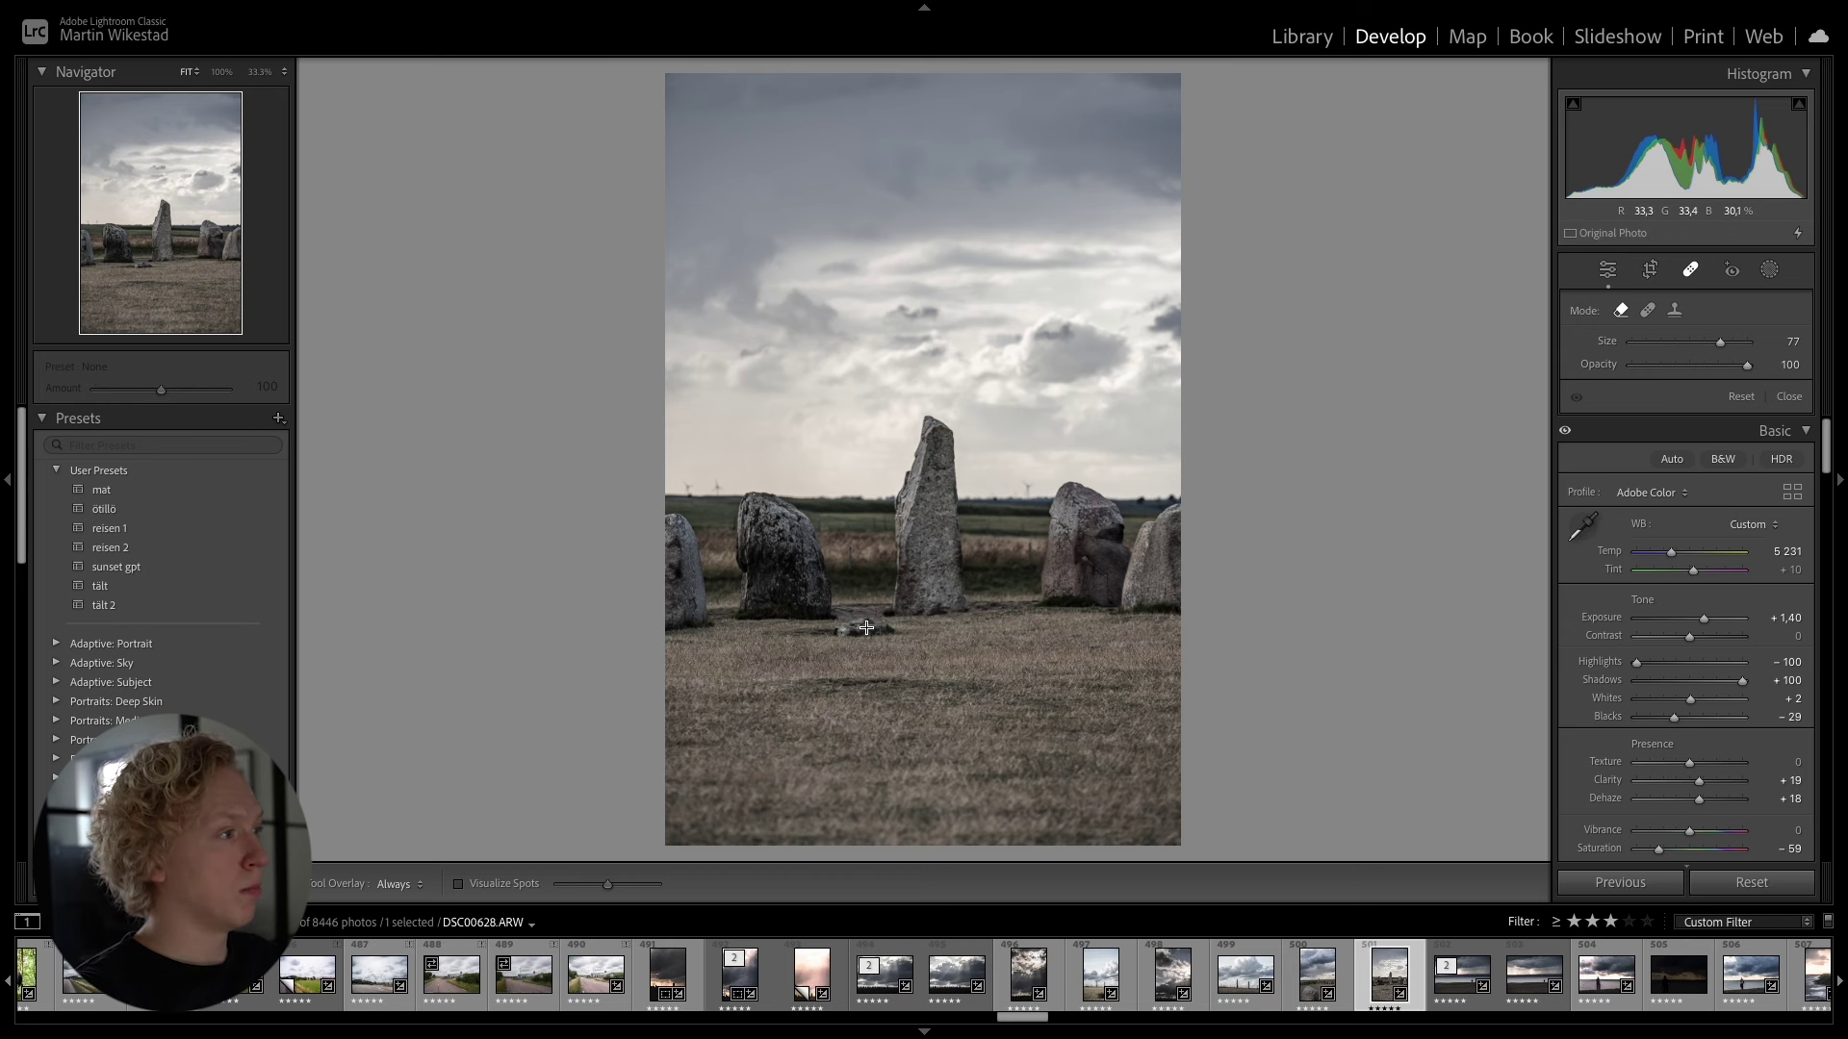
- Paint Content-Aware Remove strokes over the small rock in the grass, then exit Spot Removal
{"action": "mouse_move", "coordinate": [840, 633]}
{"action": "left_mouse_down"}
{"action": "mouse_move", "coordinate": [905, 642]}
{"action": "mouse_move", "coordinate": [857, 615]}
{"action": "mouse_move", "coordinate": [789, 637]}
{"action": "mouse_move", "coordinate": [892, 631]}
{"action": "left_mouse_up"}
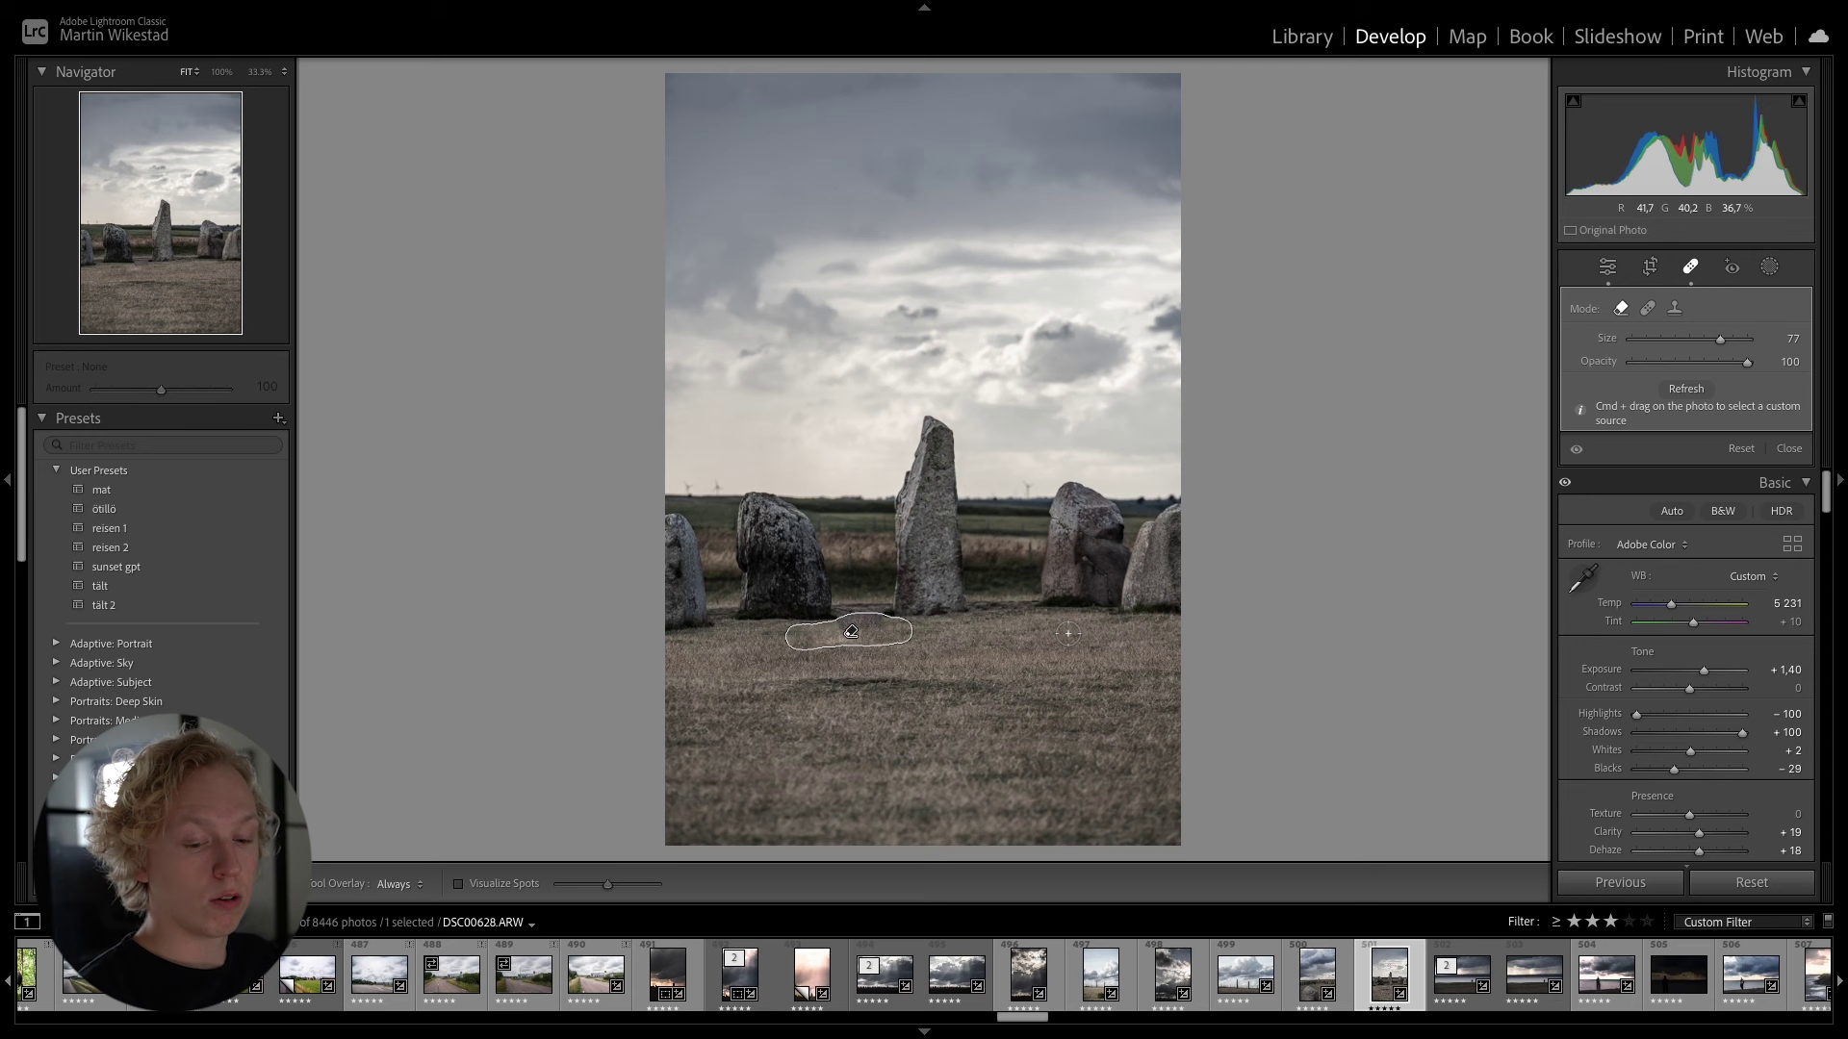
{"action": "left_click_drag", "start_coordinate": [1068, 621], "coordinate": [942, 663]}
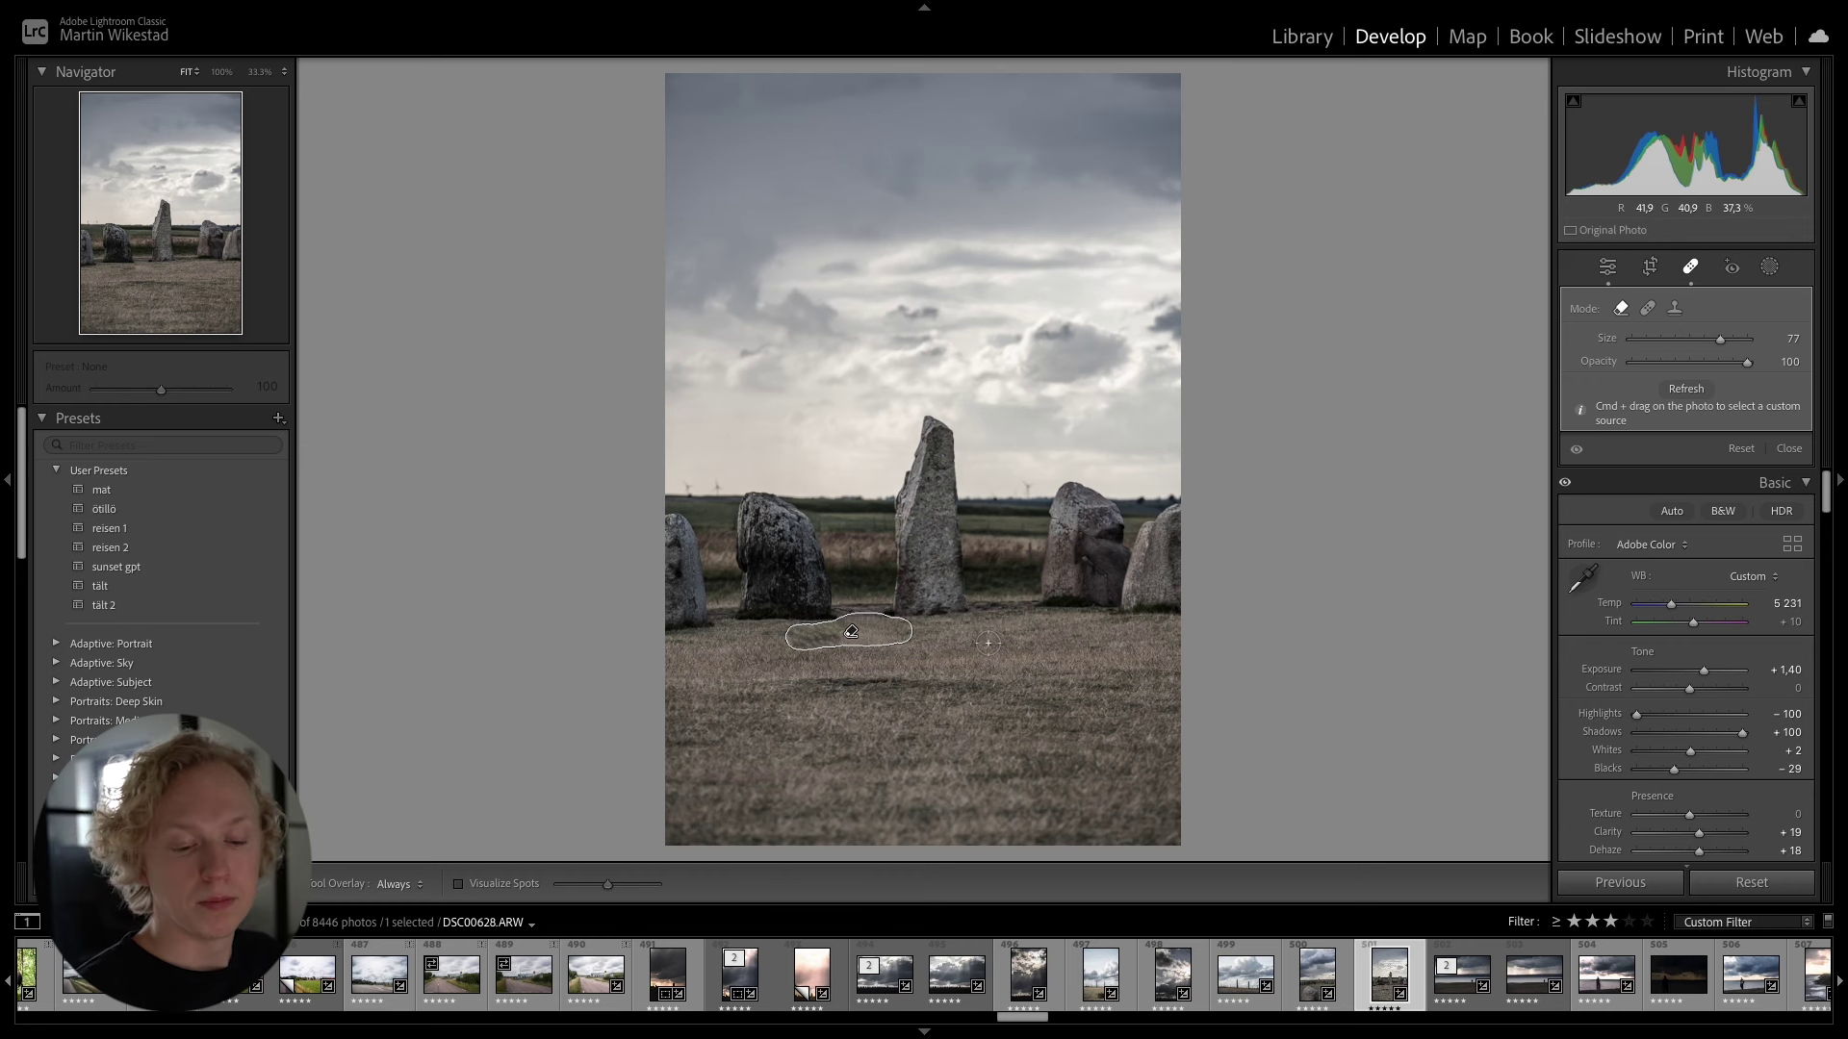
{"action": "key", "text": "q"}
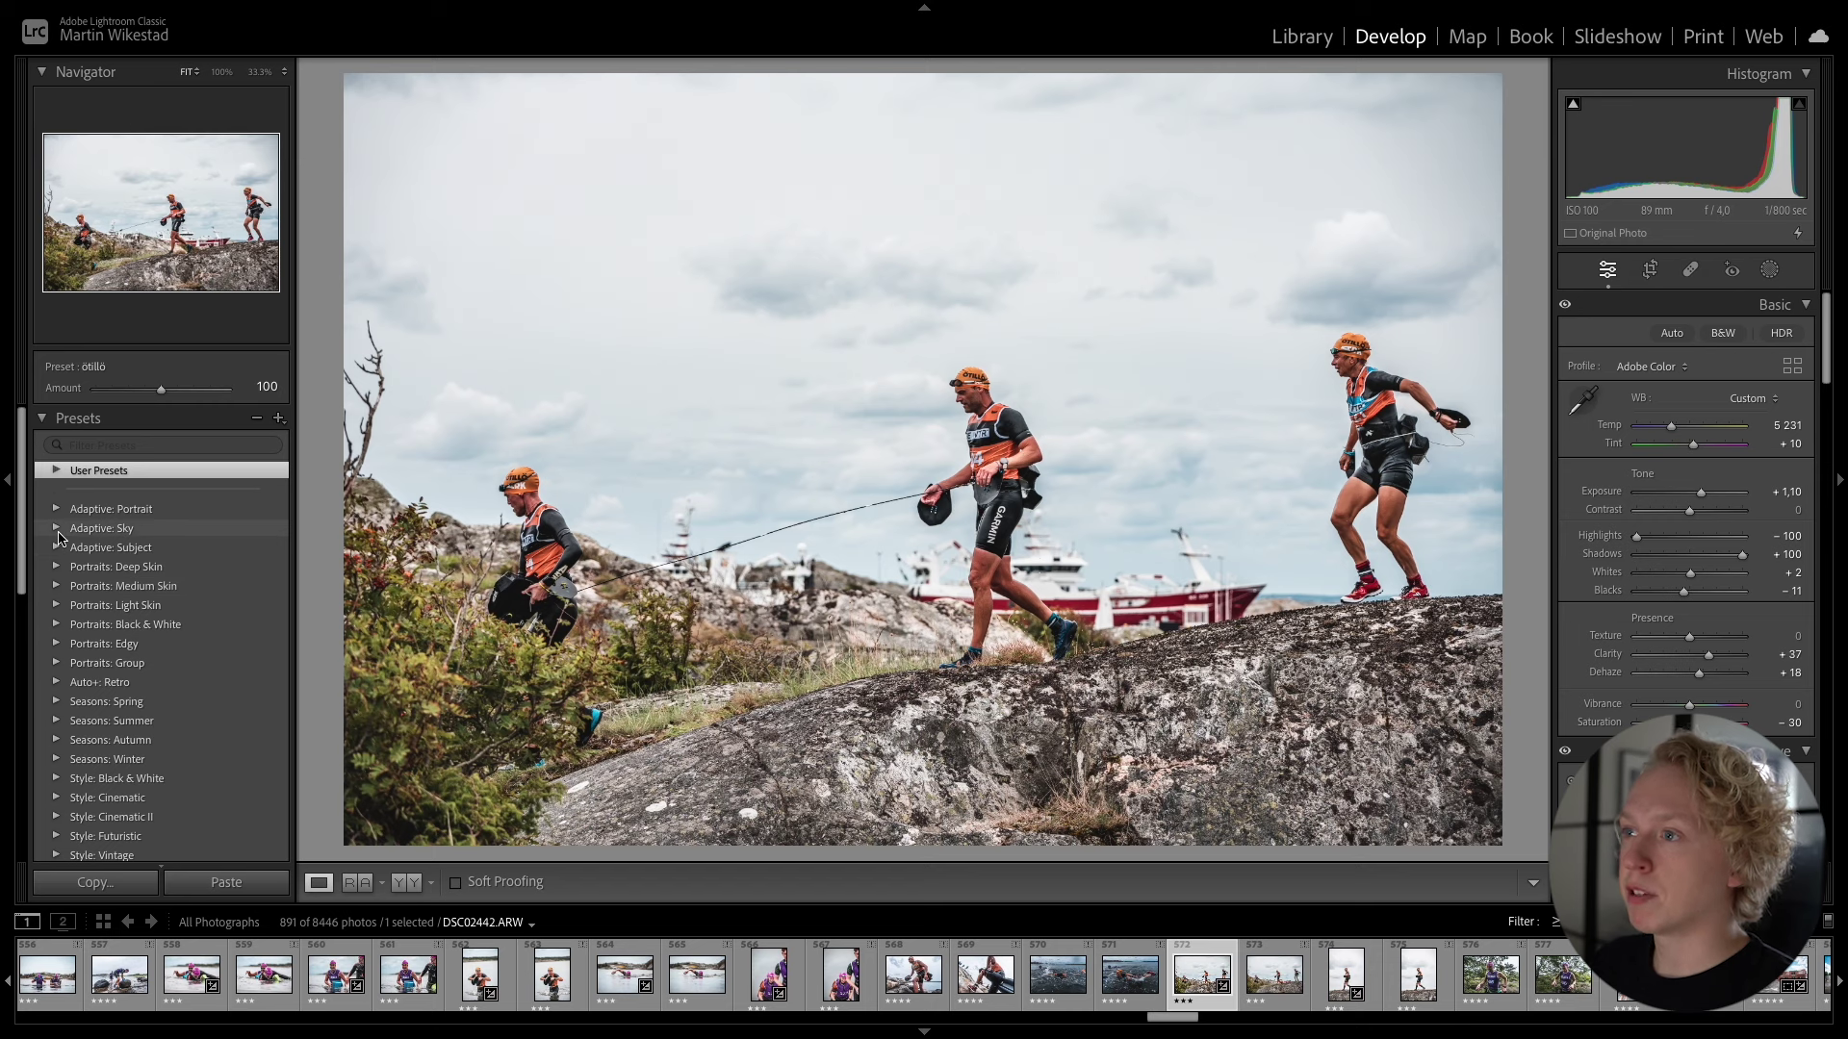
- Apply the Adaptive: Sky preset Blue Drama to the runners photo
{"action": "left_click", "coordinate": [56, 530]}
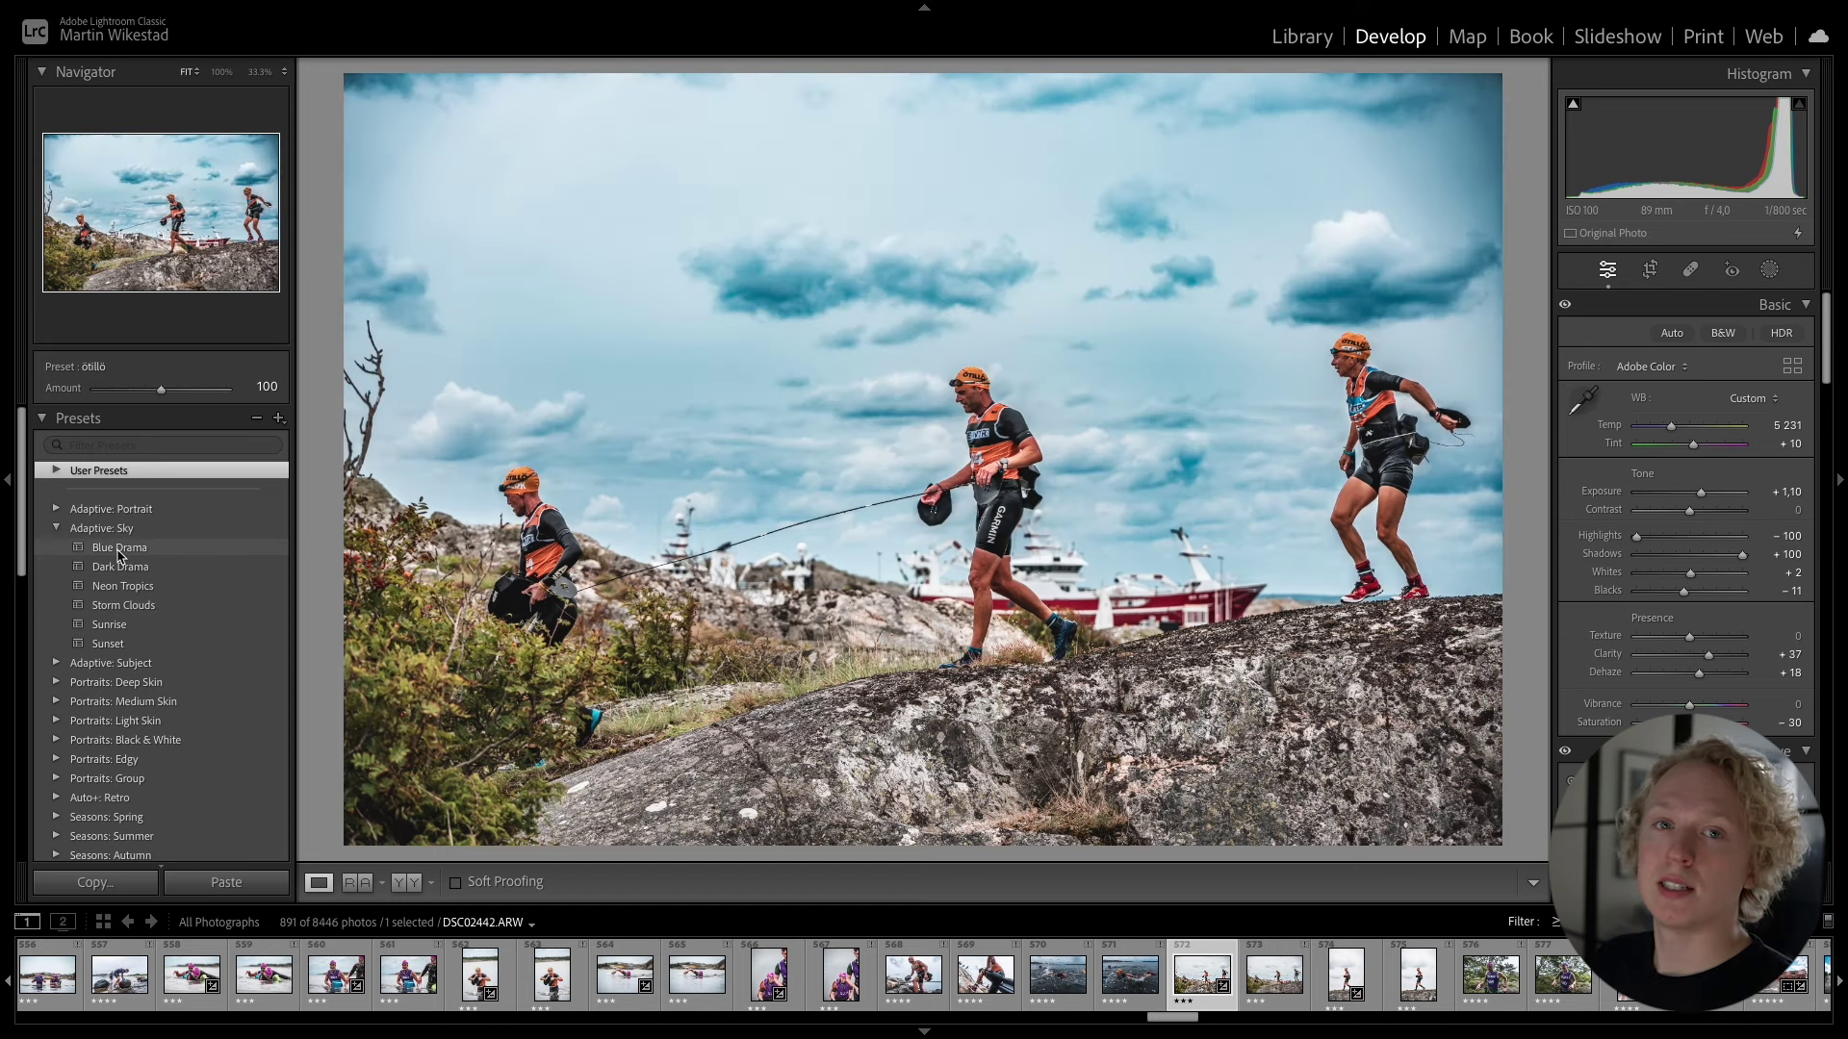
{"action": "left_click", "coordinate": [119, 549]}
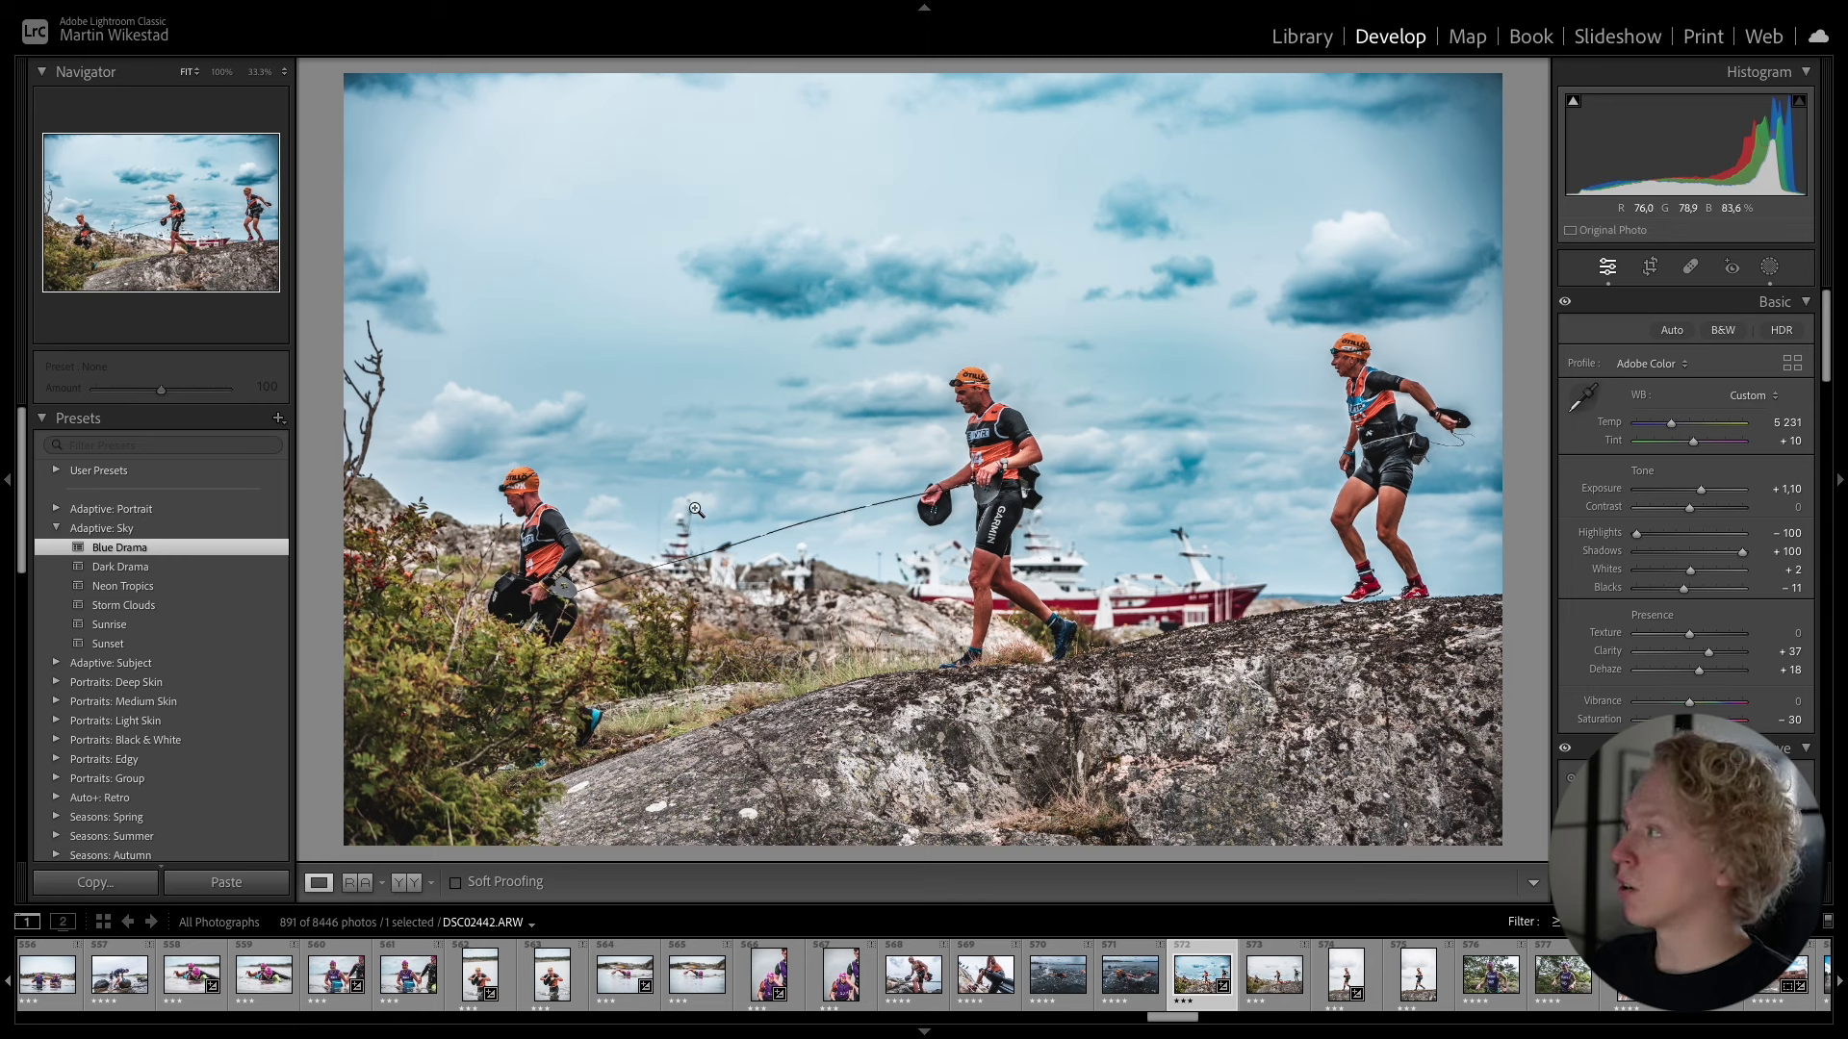
- Select the photo's sky mask in Masking and choose Subtract > Brush
{"action": "left_click", "coordinate": [1769, 268]}
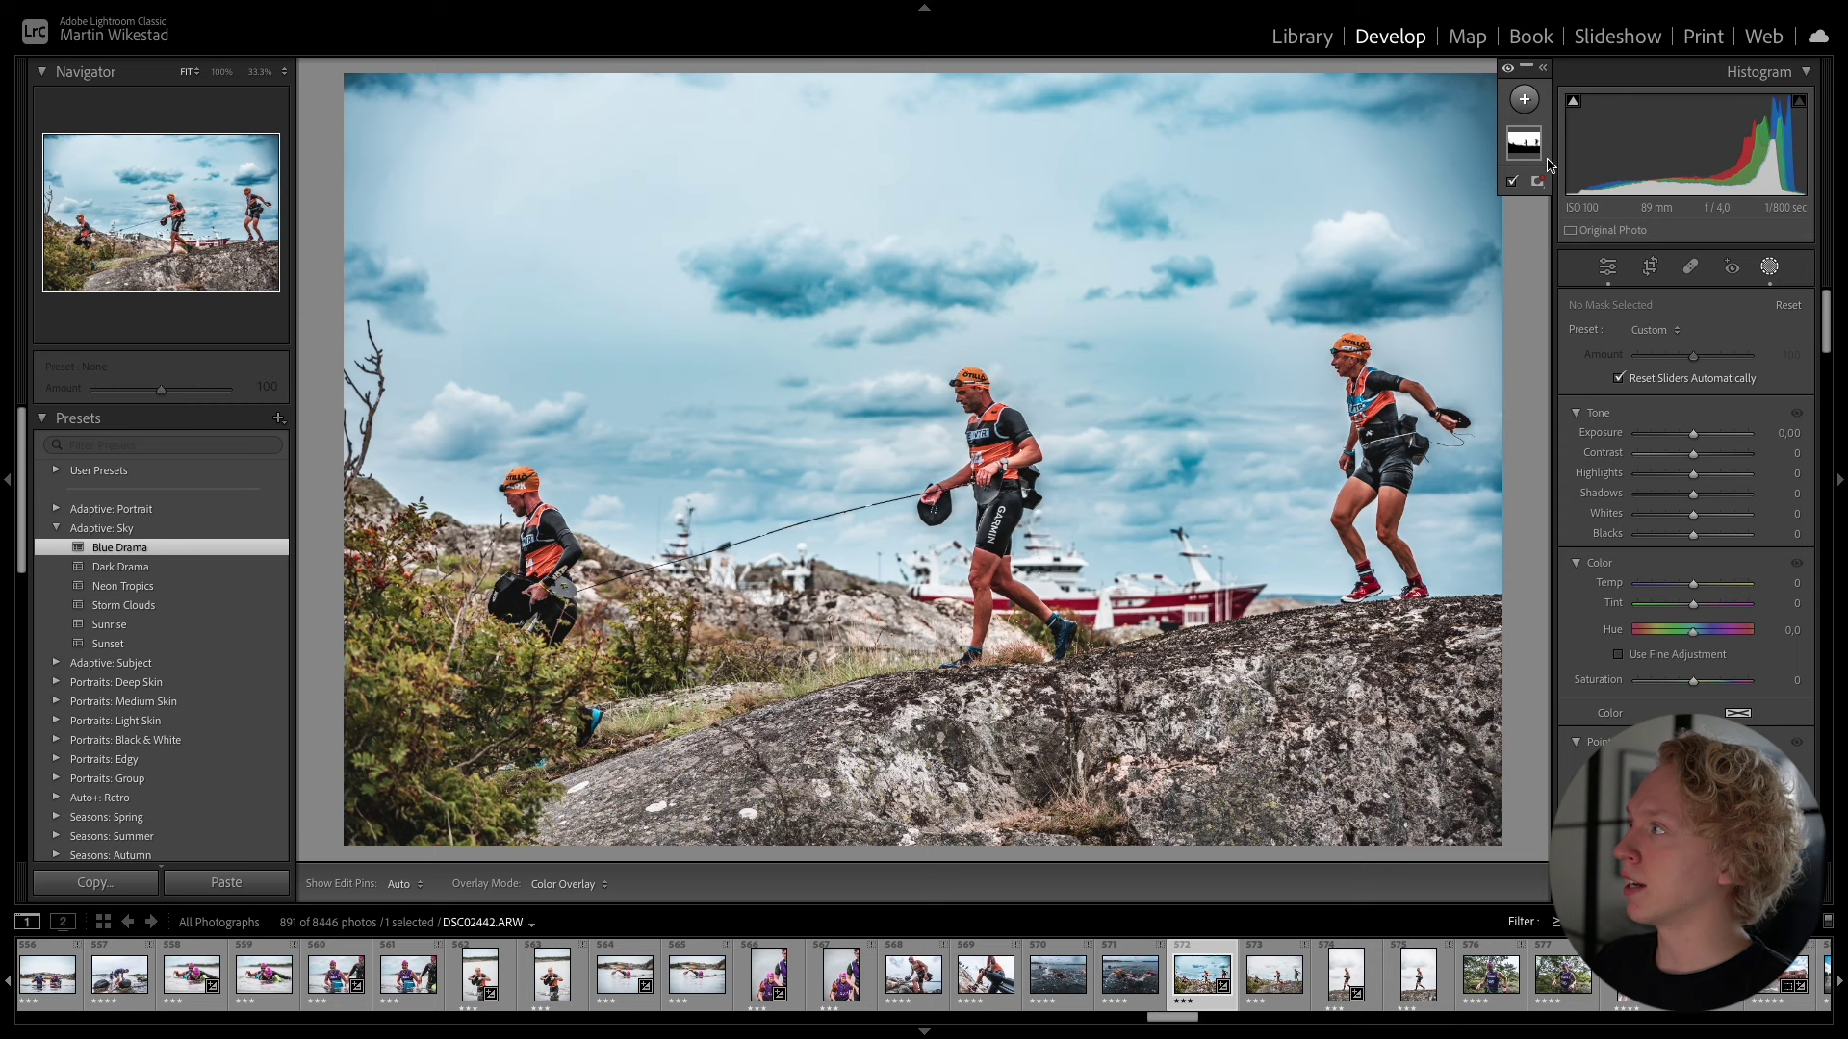
{"action": "mouse_move", "coordinate": [1532, 152]}
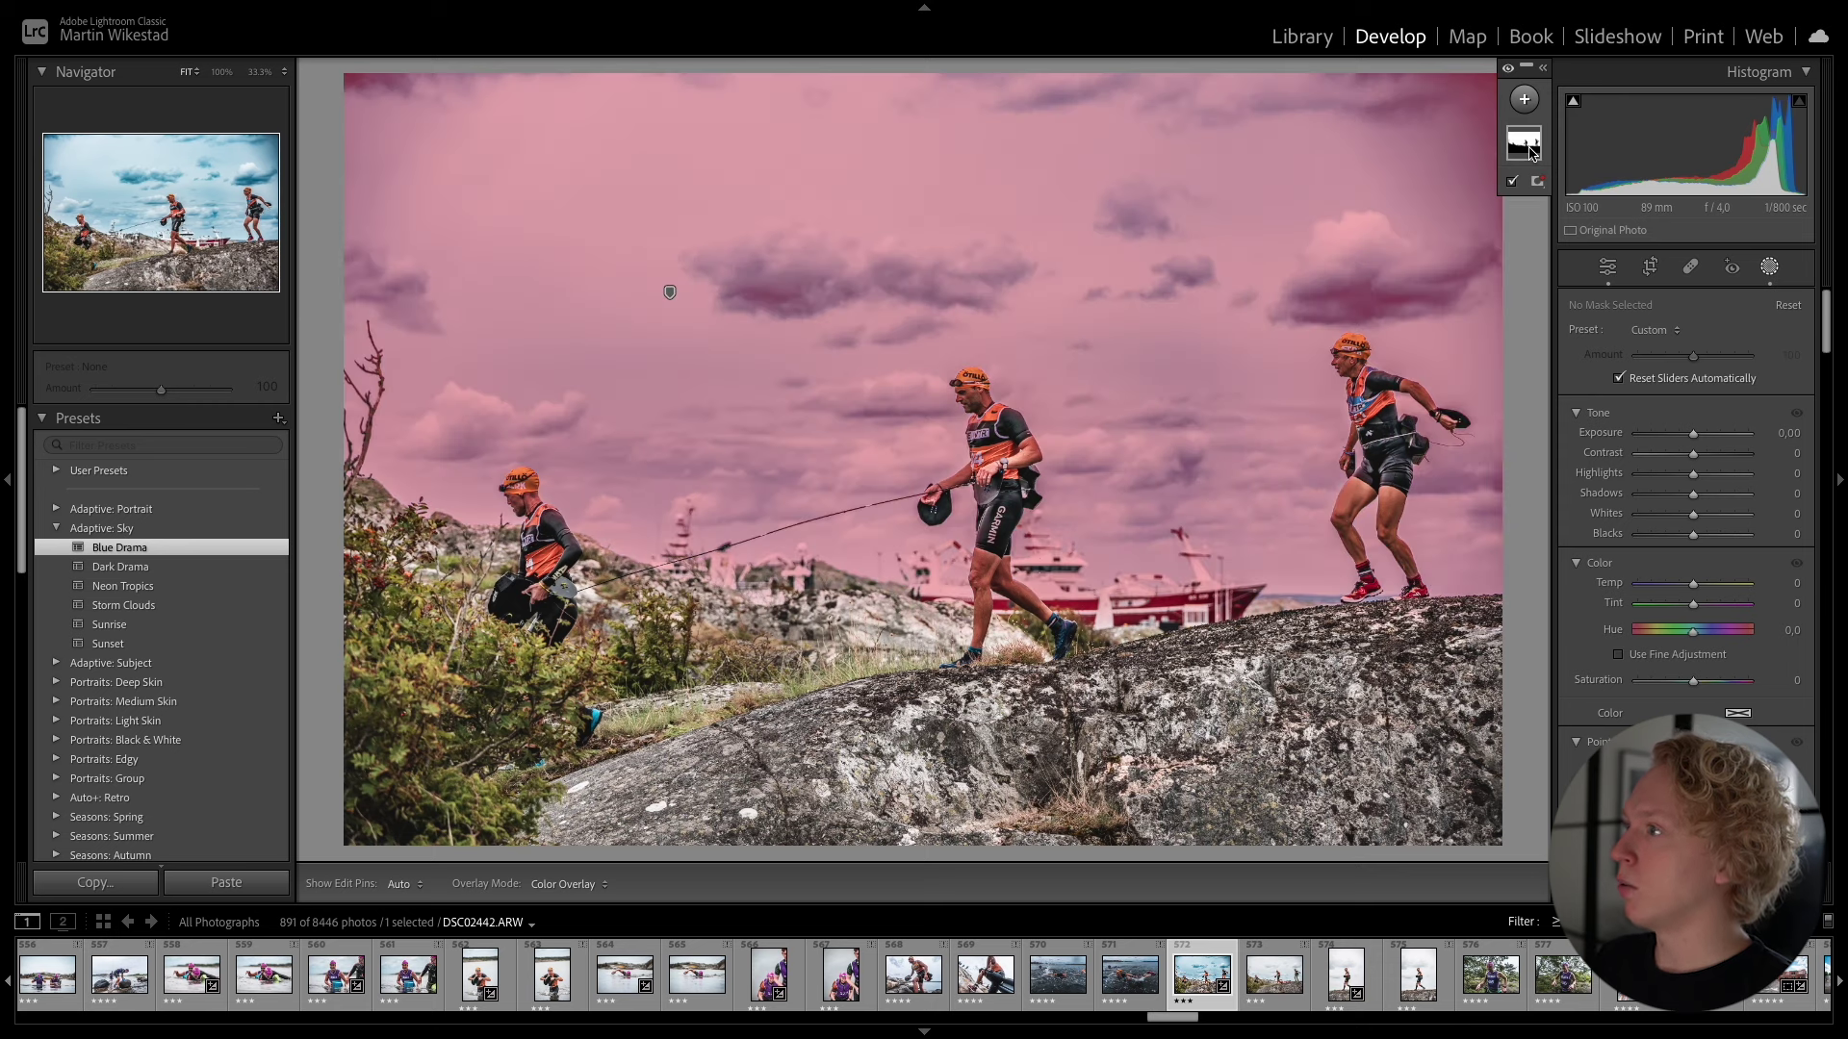
{"action": "left_click", "coordinate": [1532, 152]}
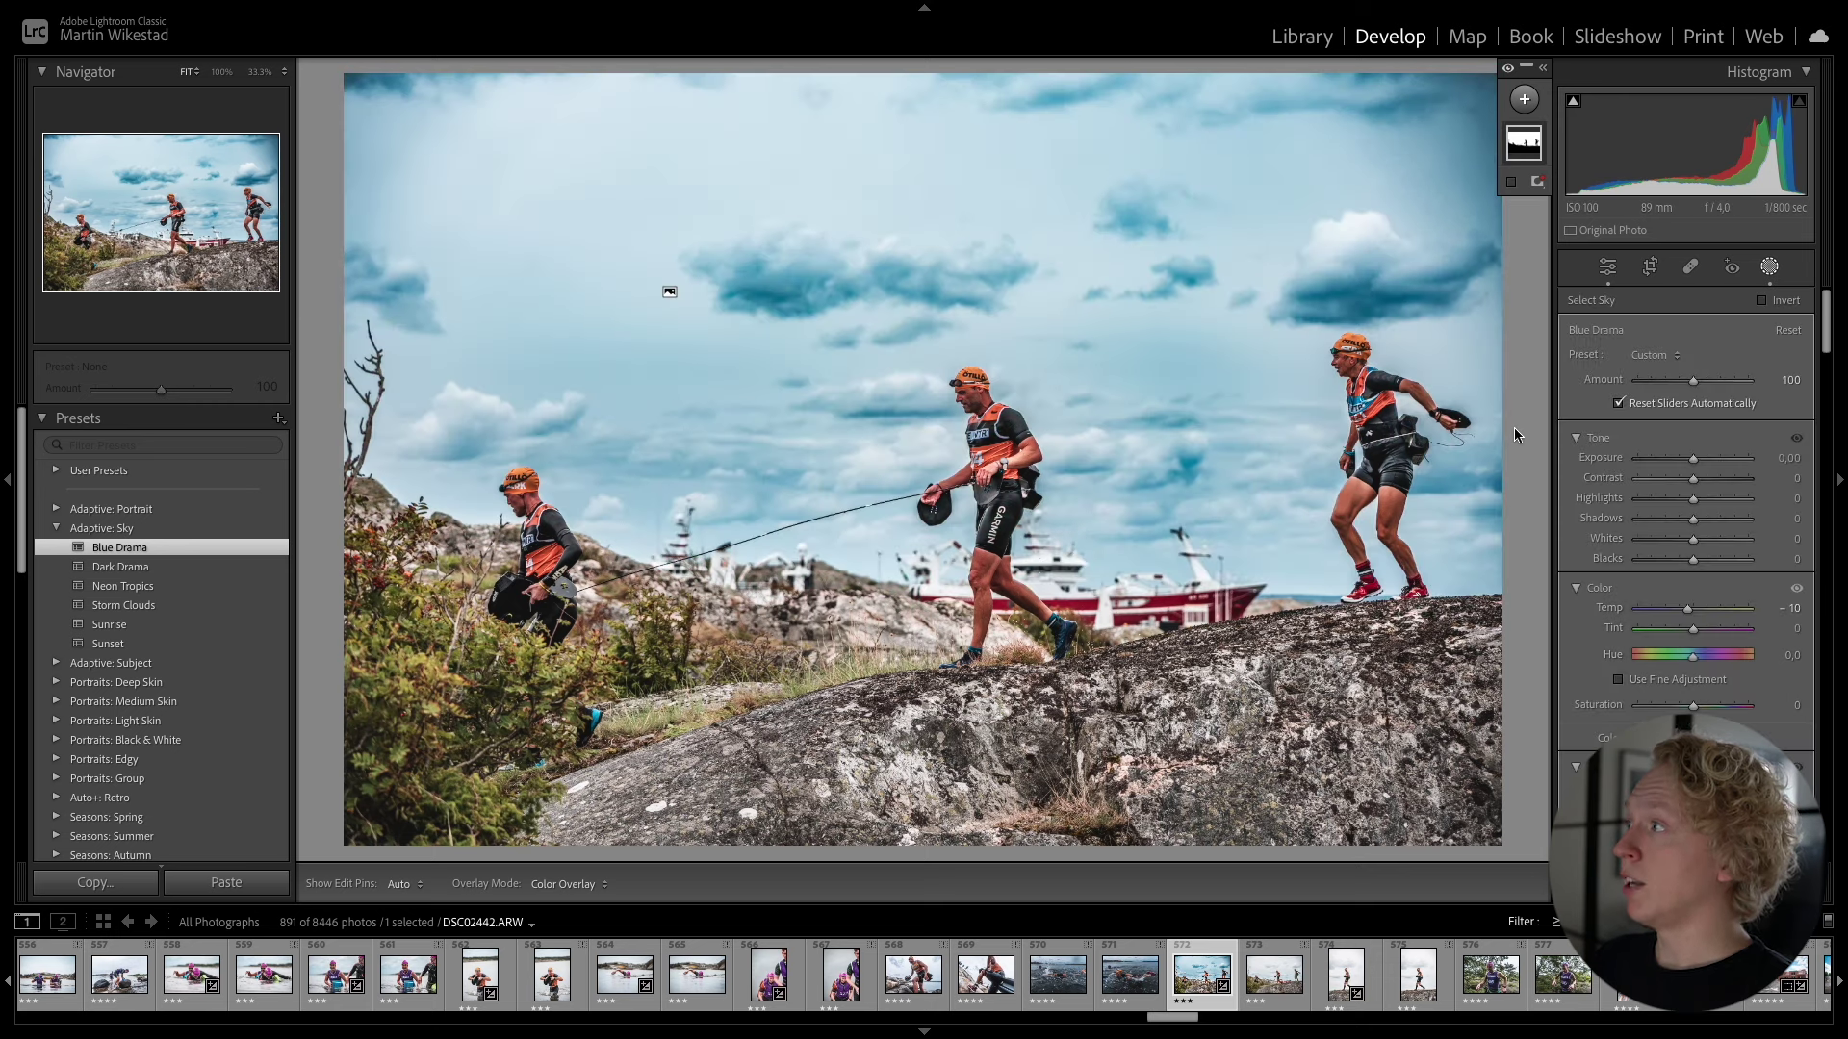
{"action": "mouse_move", "coordinate": [1529, 153]}
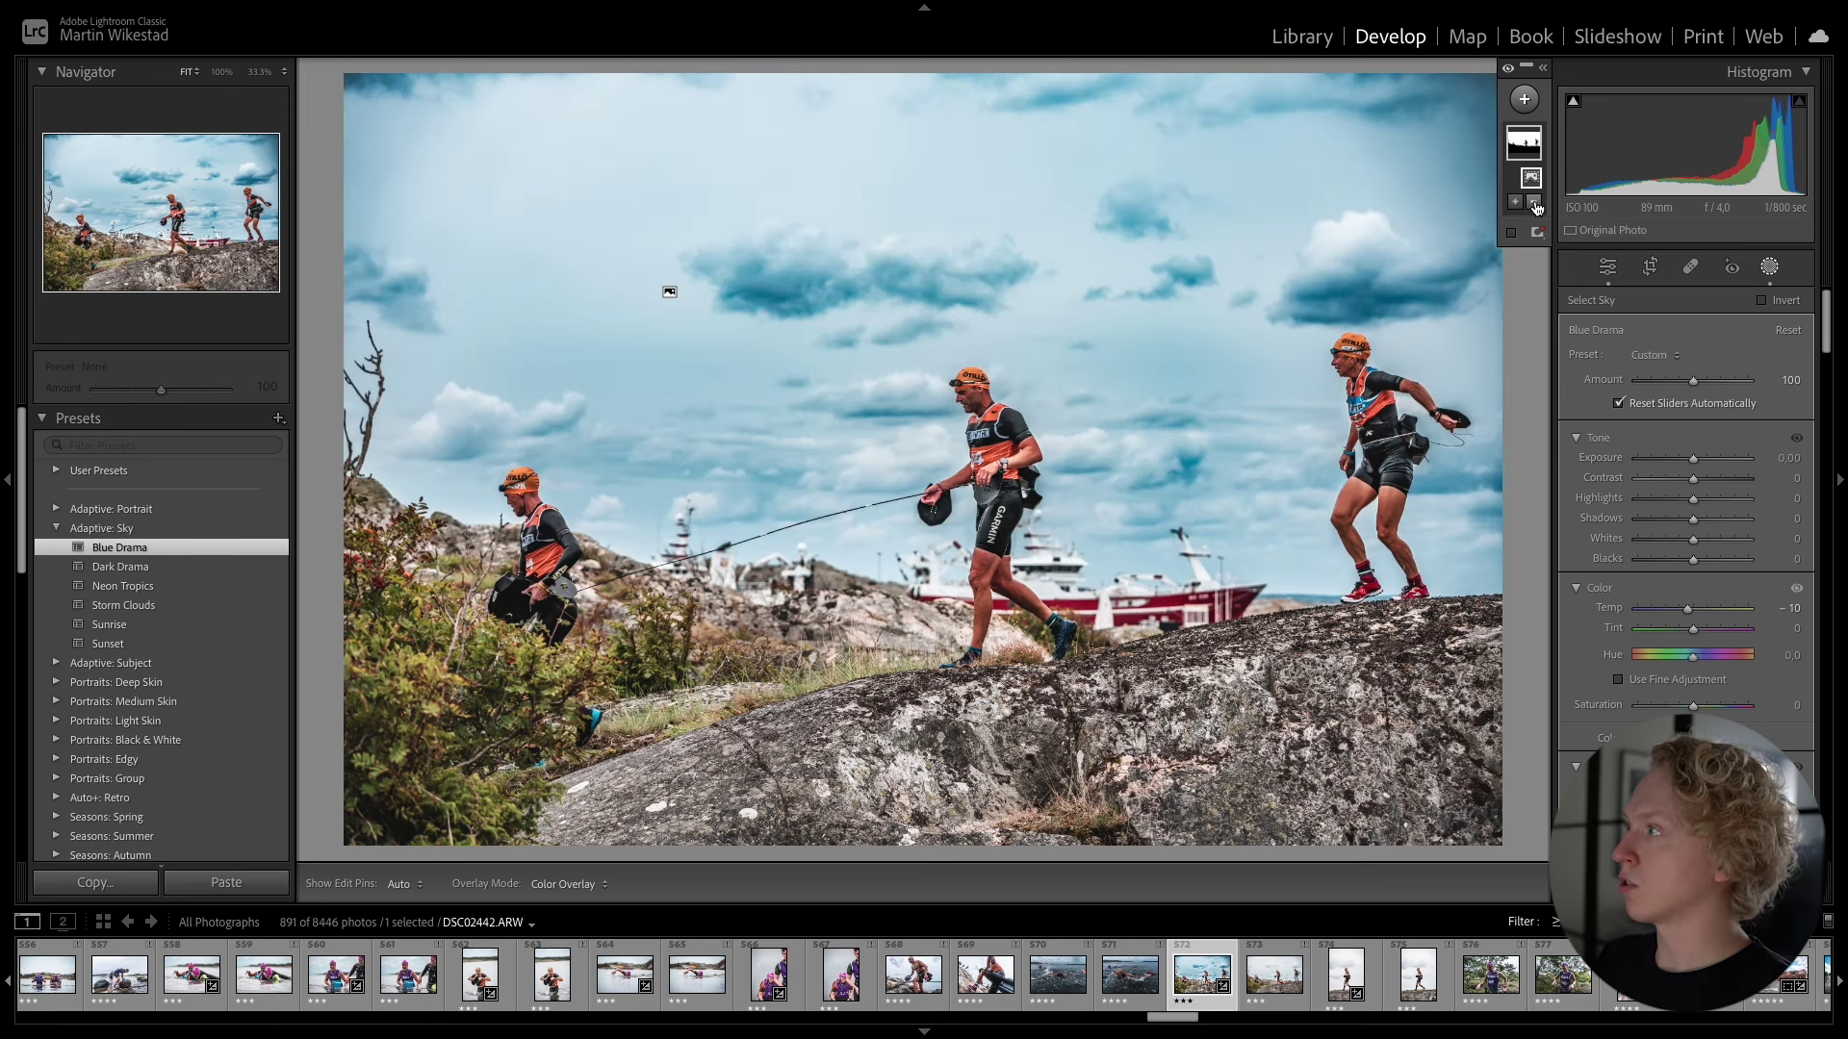
{"action": "left_click", "coordinate": [1536, 208]}
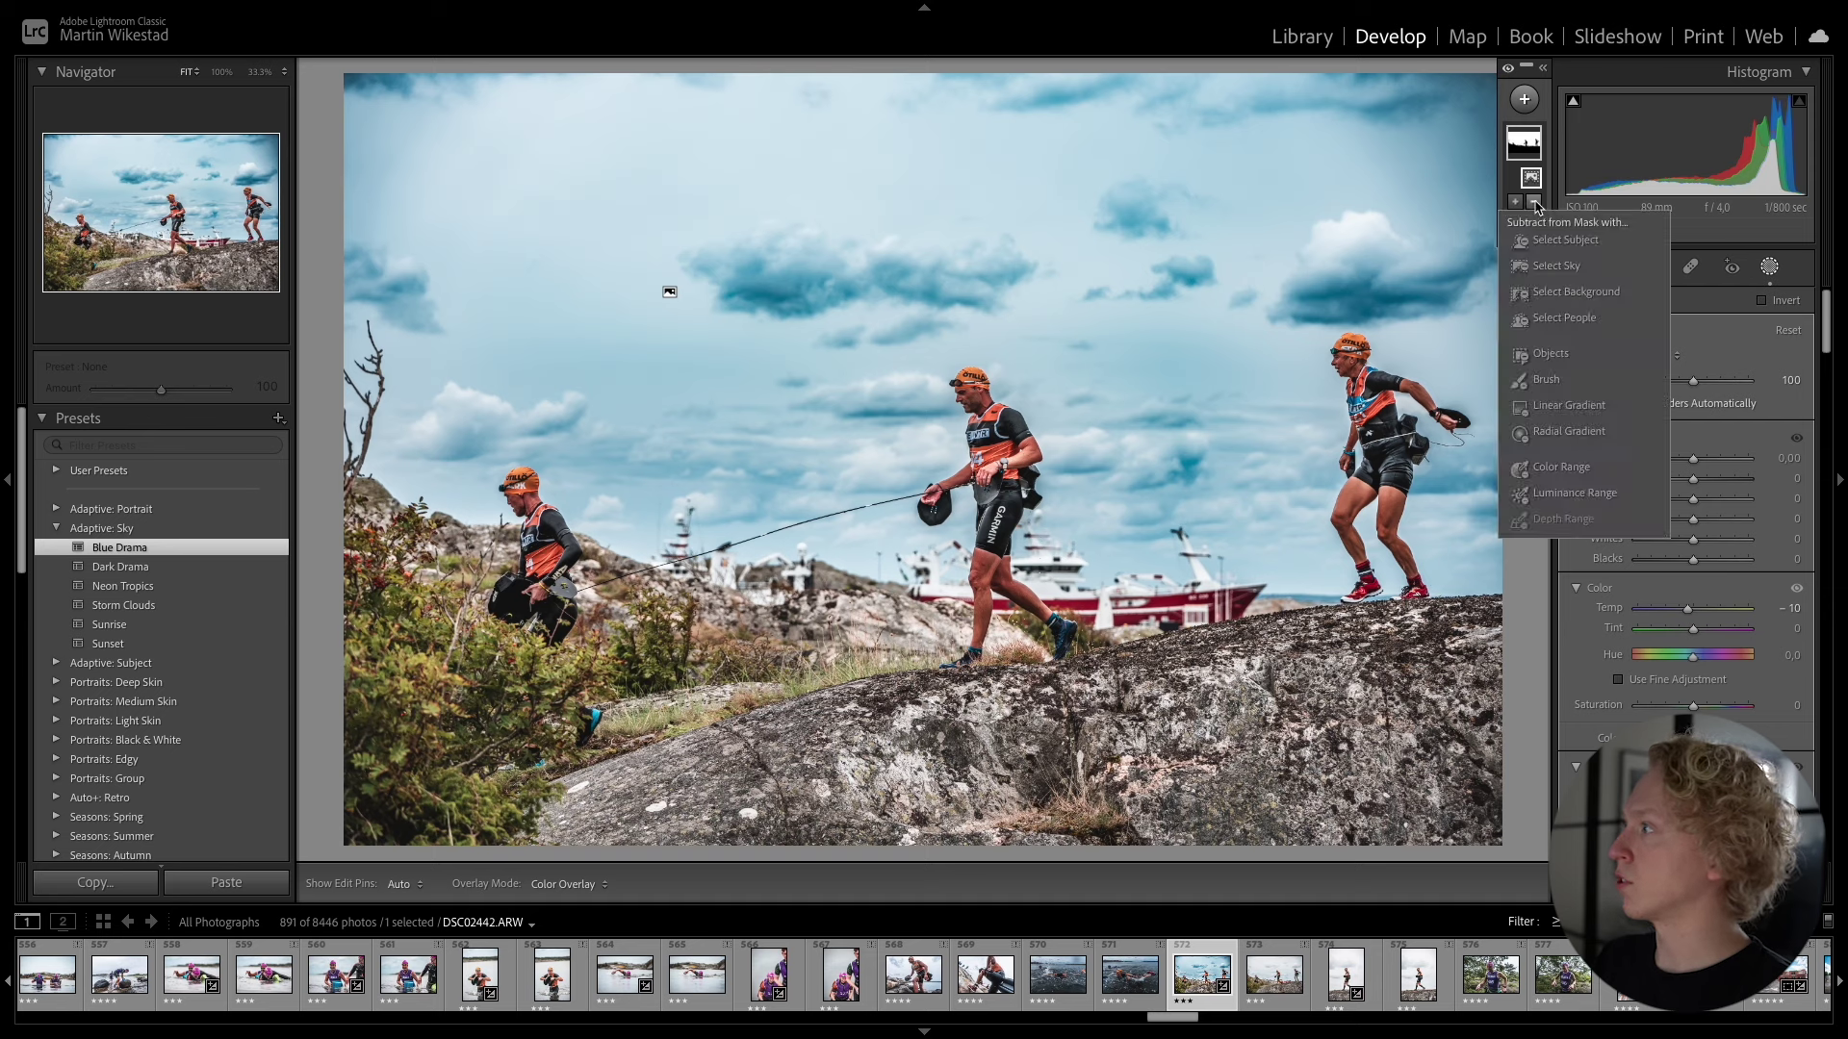
{"action": "left_click", "coordinate": [1553, 385]}
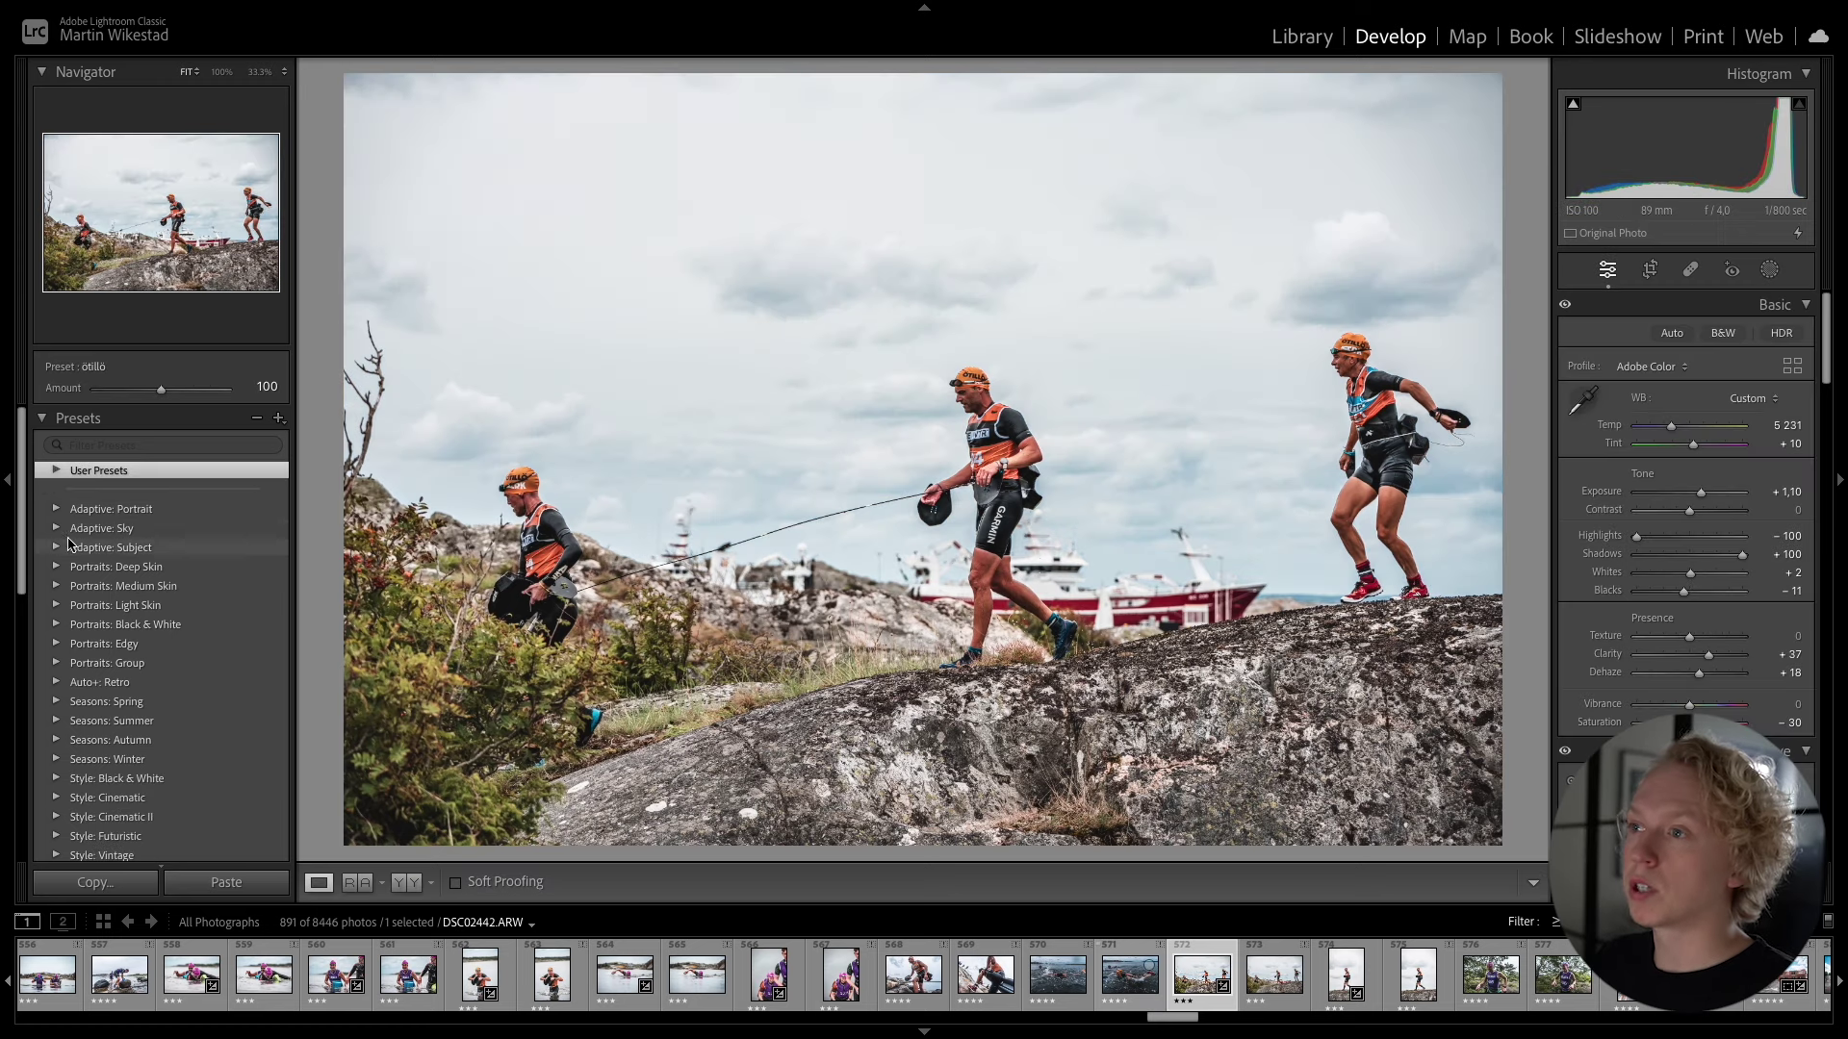
- Browse the Adaptive: Portrait presets, then bring up Masking with Shift+W
{"action": "left_click", "coordinate": [55, 508]}
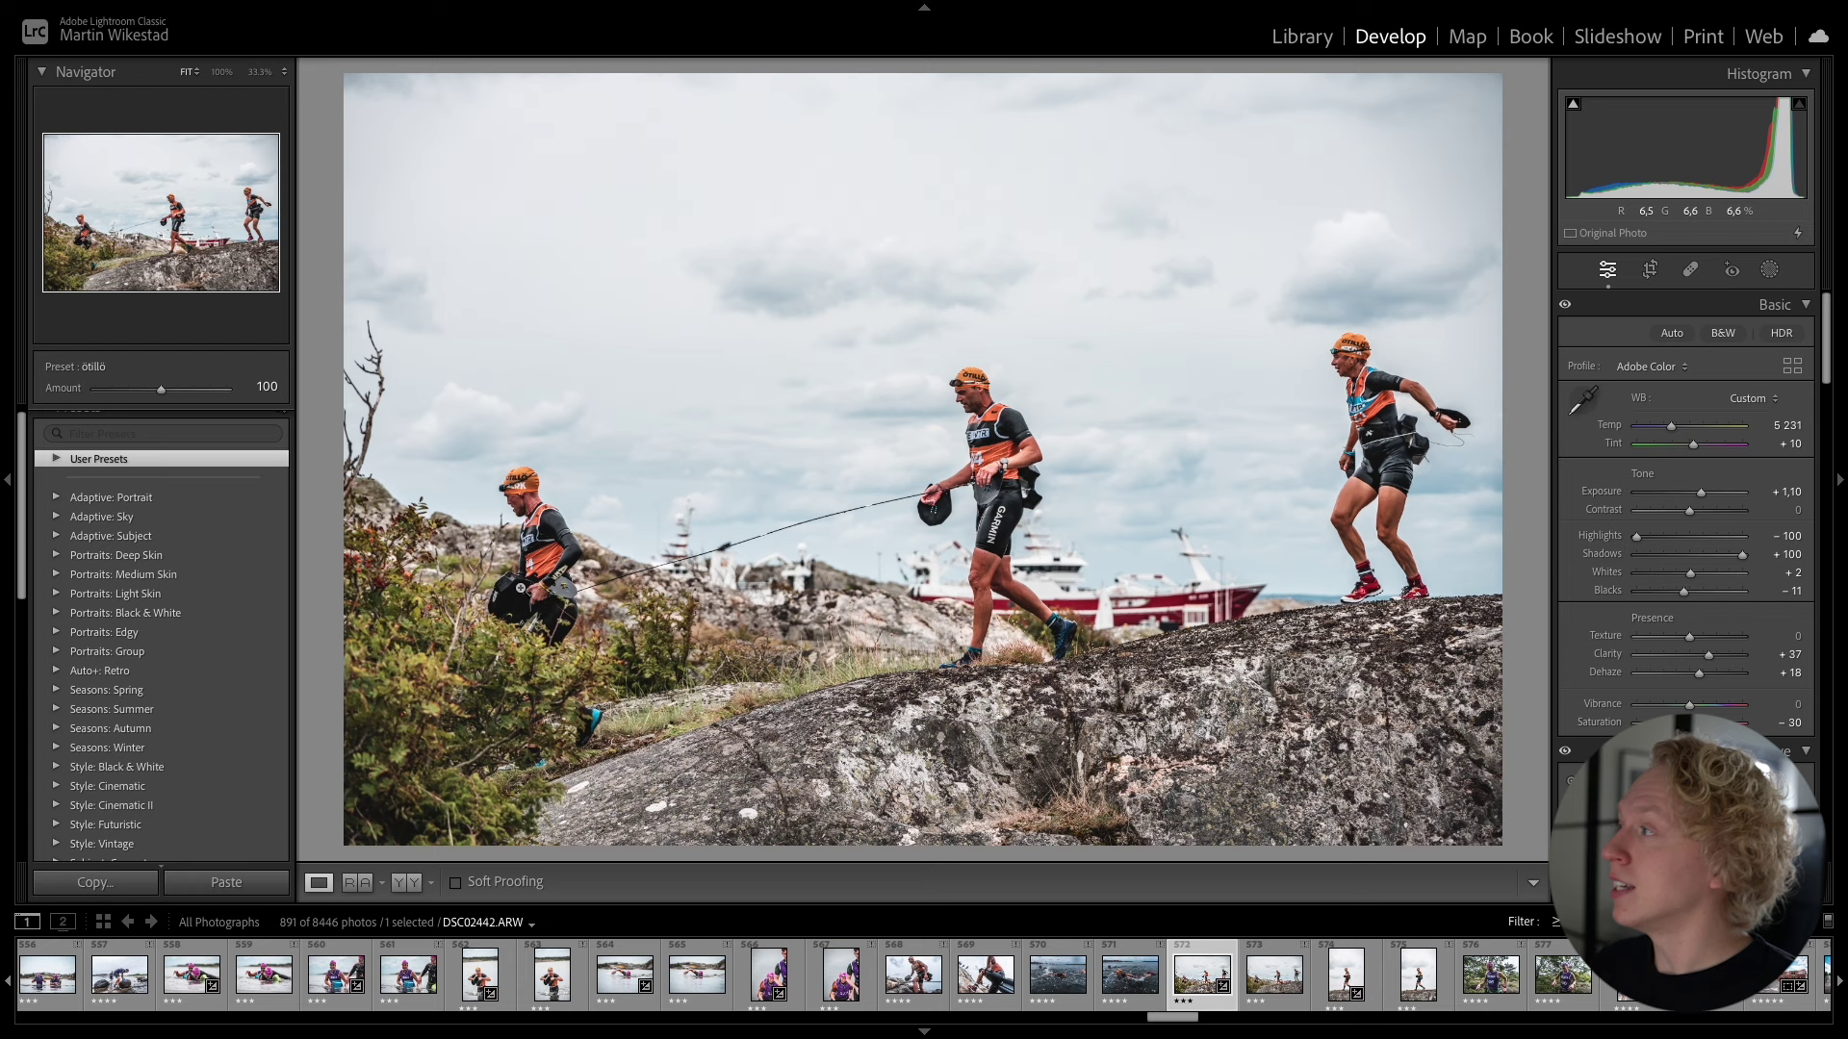
{"action": "key", "text": "shift+w"}
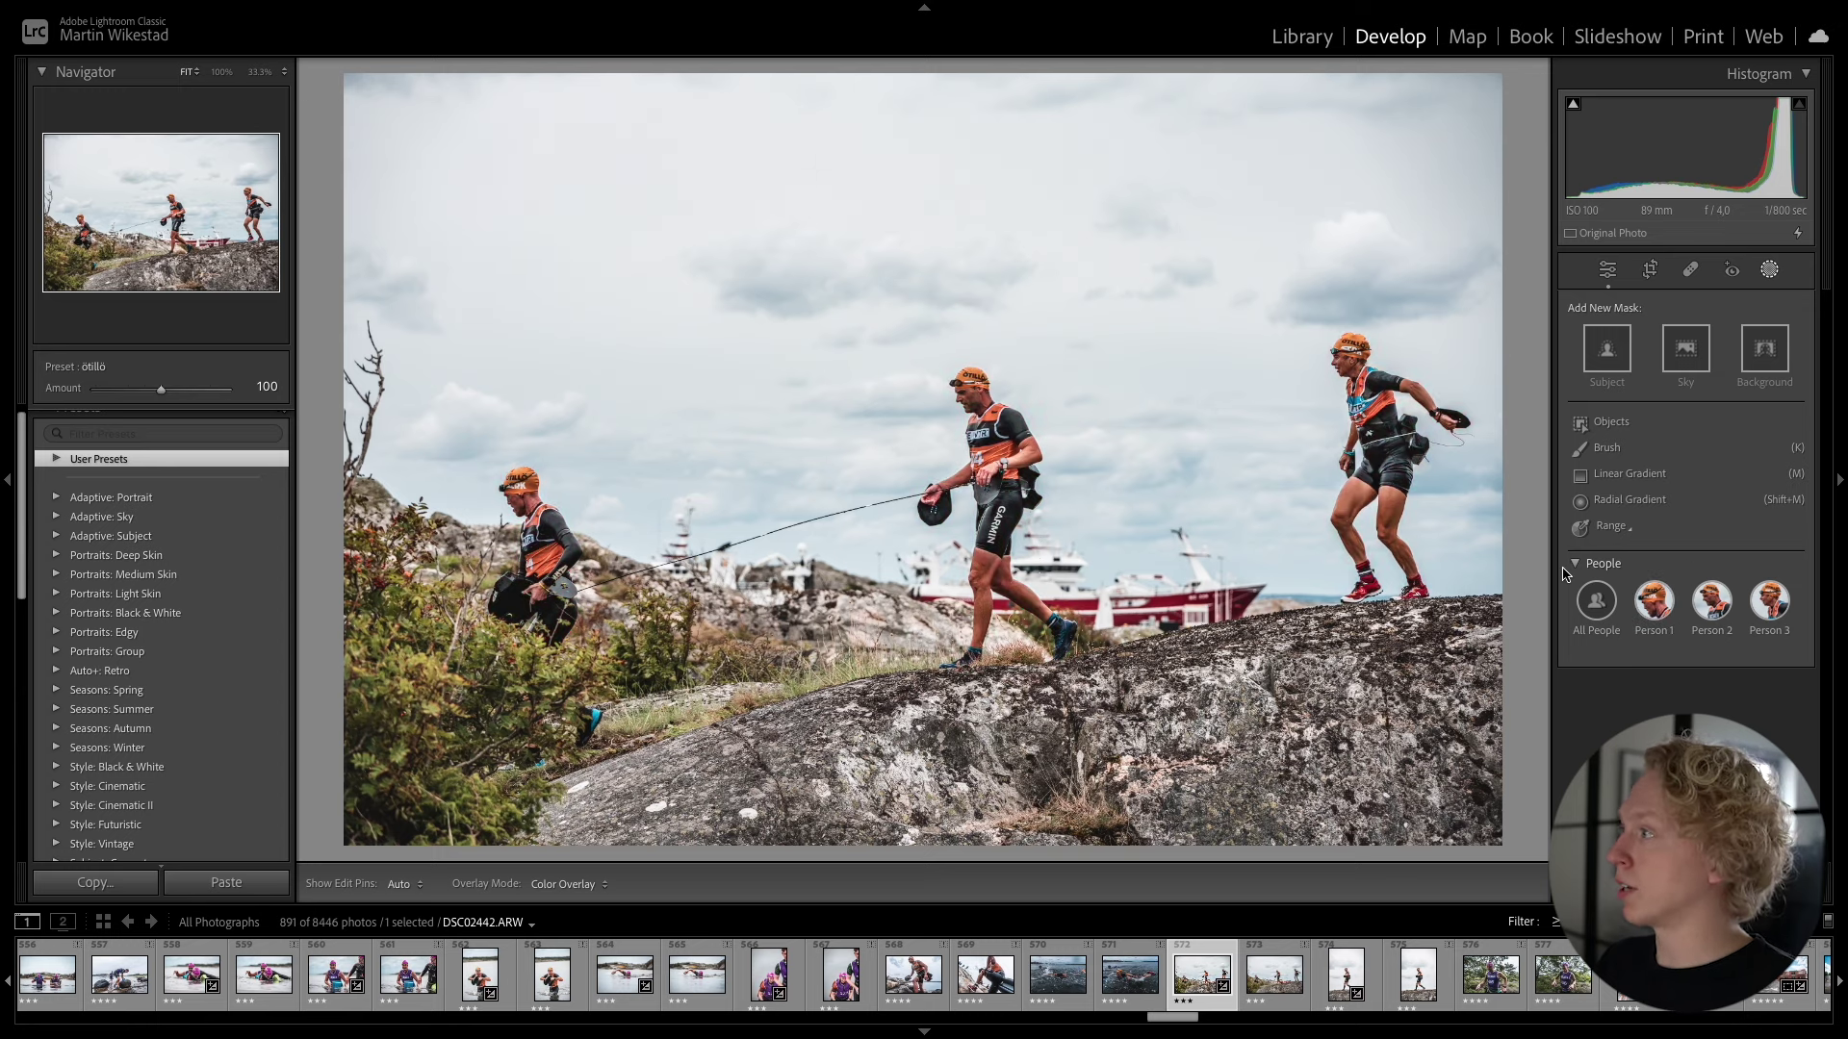
- Try a Subject mask, undo it, and add a Select Sky mask instead
{"action": "left_click", "coordinate": [1612, 359]}
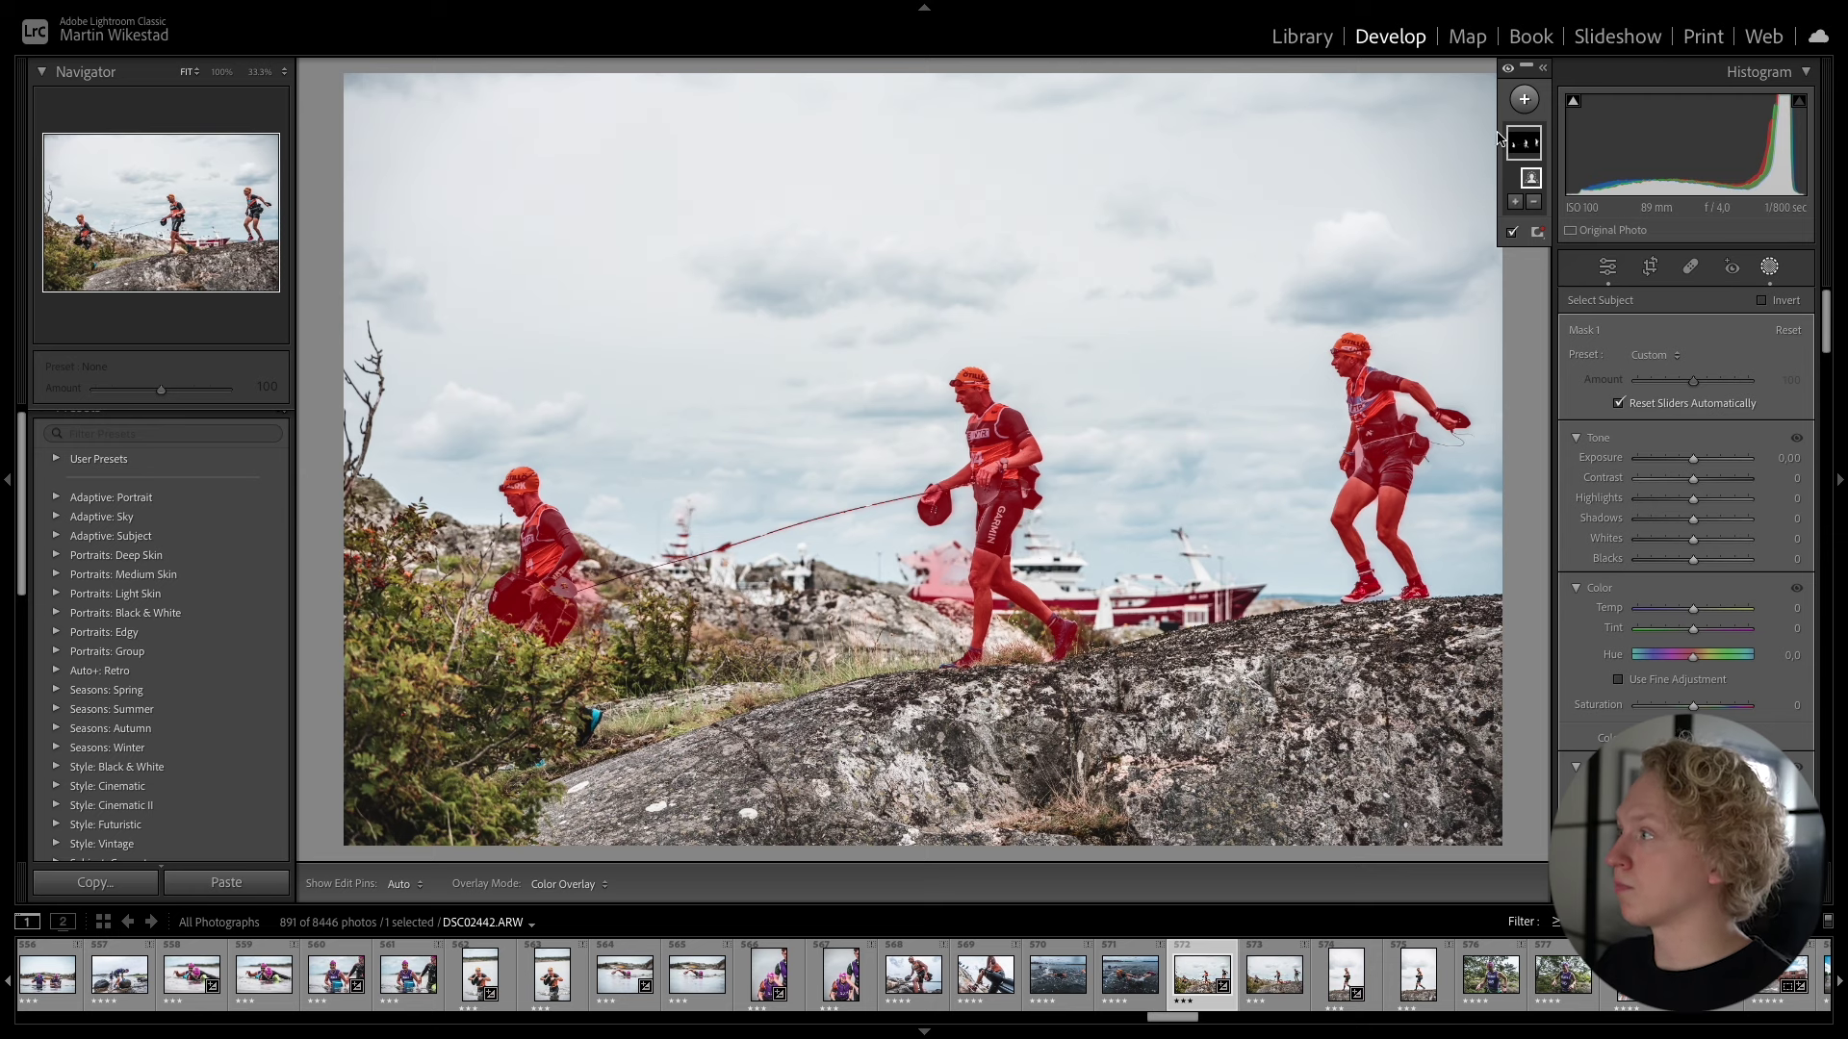
{"action": "key", "text": "ctrl+z"}
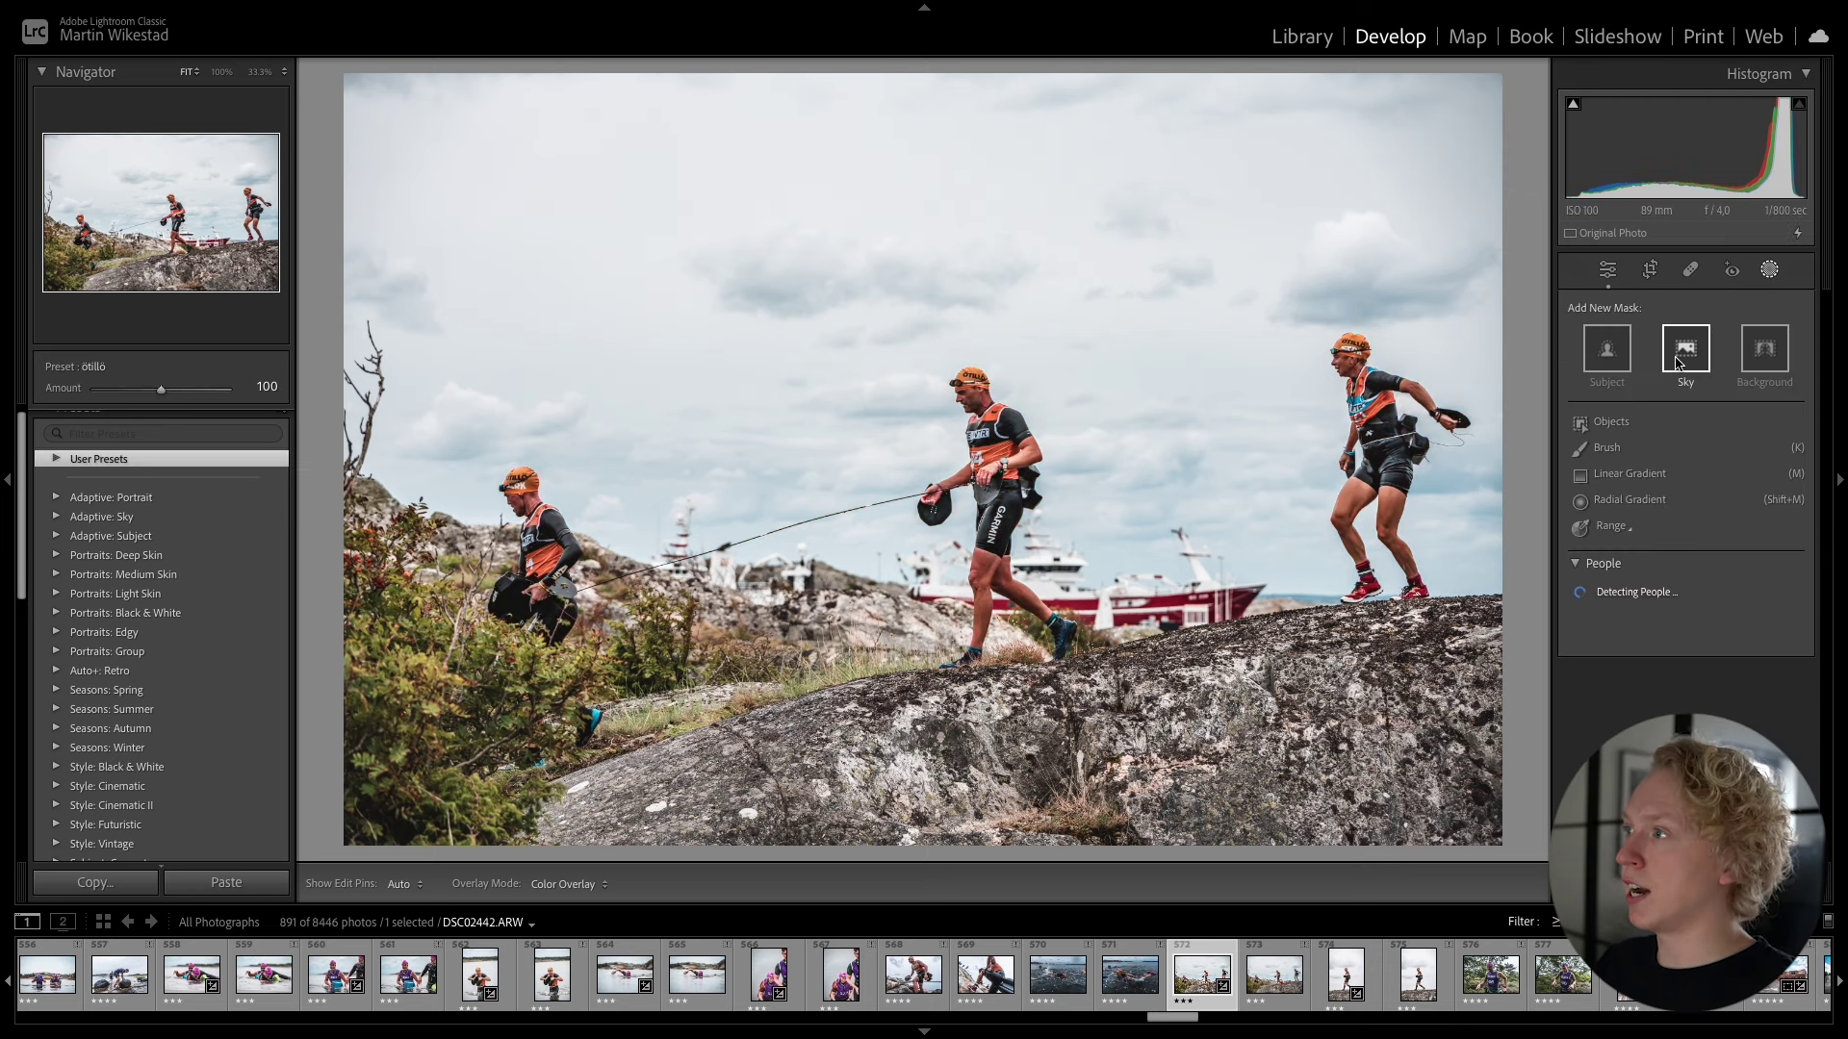
{"action": "left_click", "coordinate": [1675, 362]}
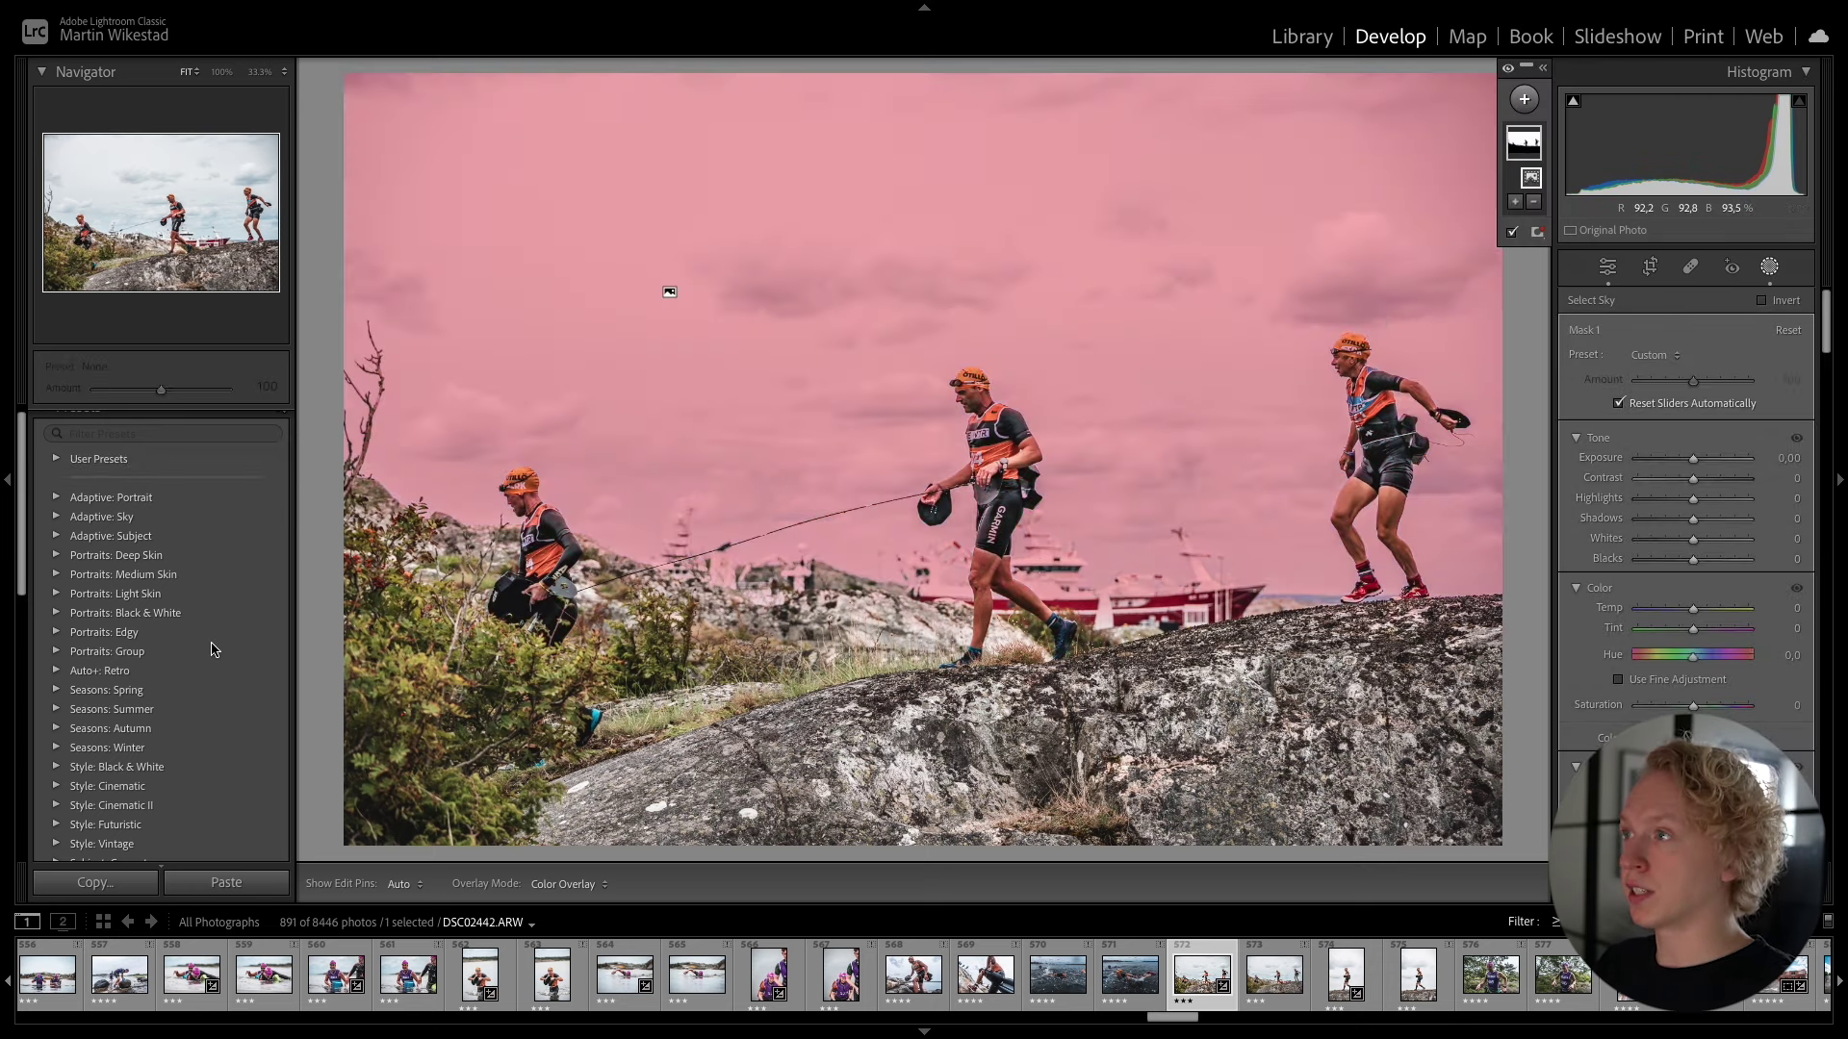
- Replace the sky mask with a Color Range mask sampled from the red boat, adjusting its refinement
{"action": "key", "text": "ctrl+z"}
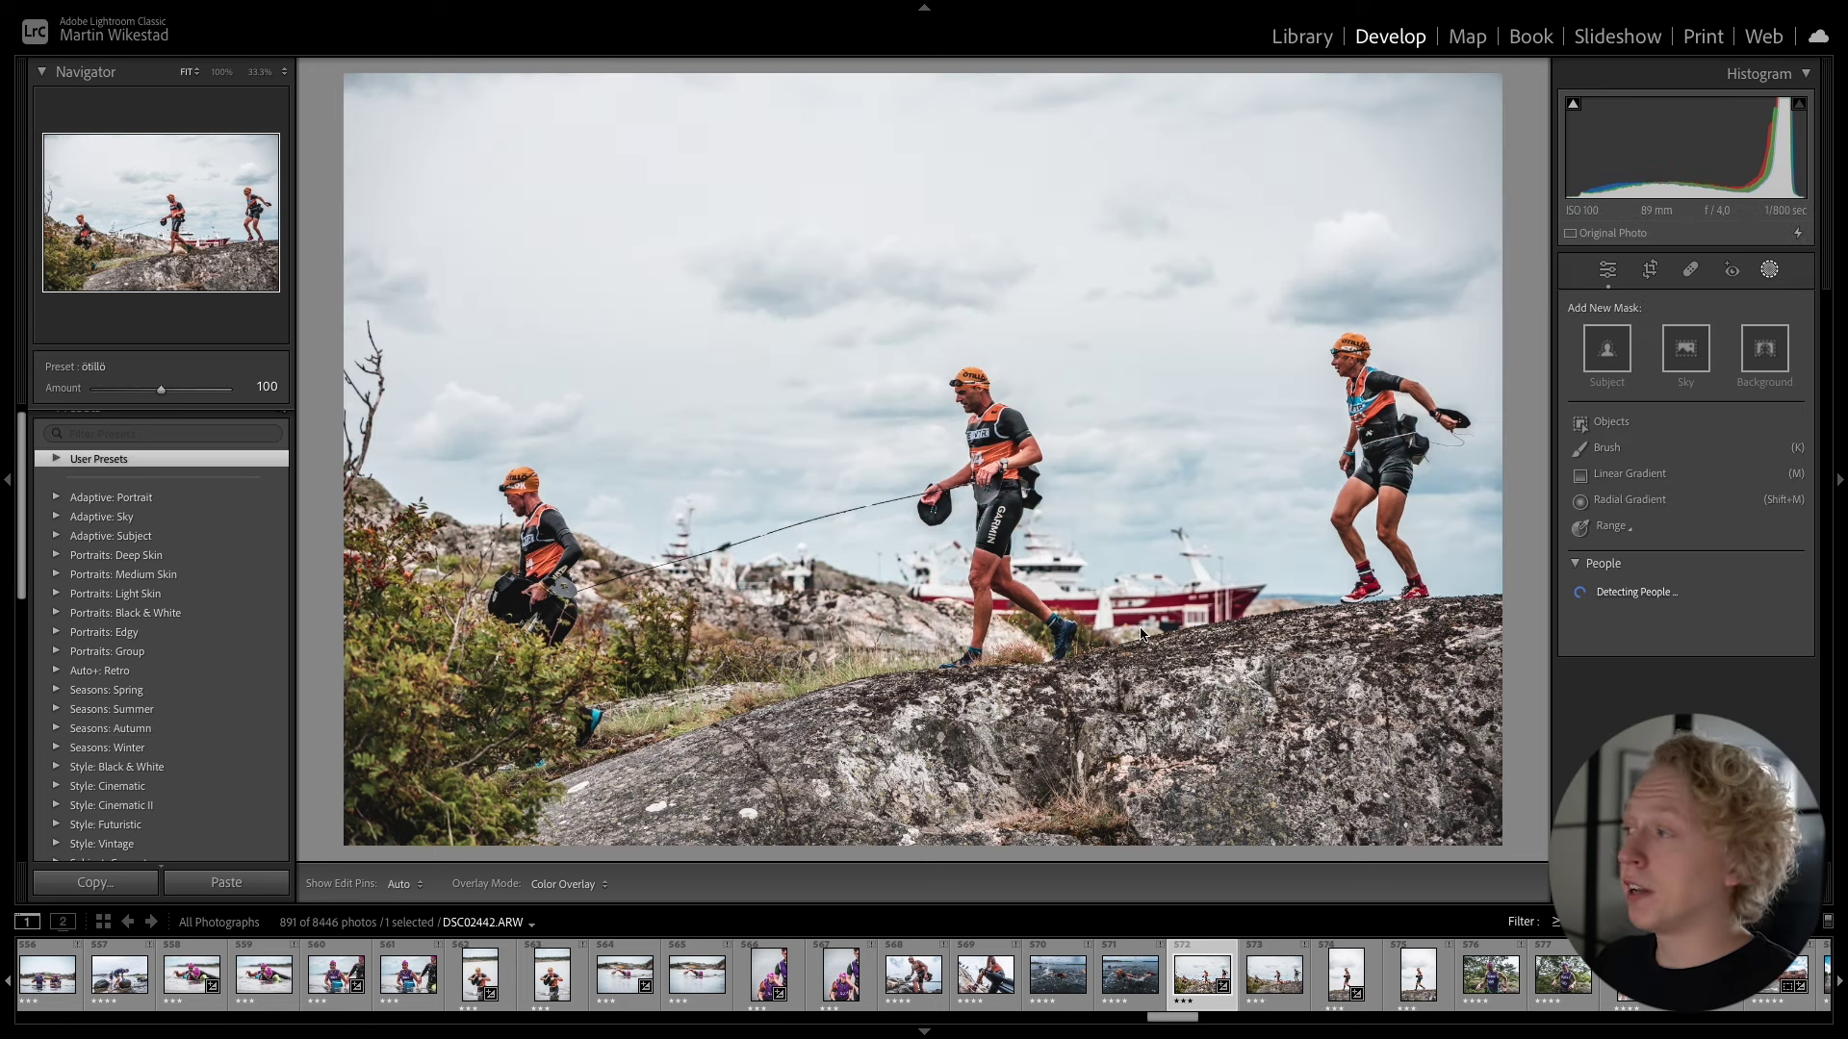
{"action": "left_click", "coordinate": [1605, 531]}
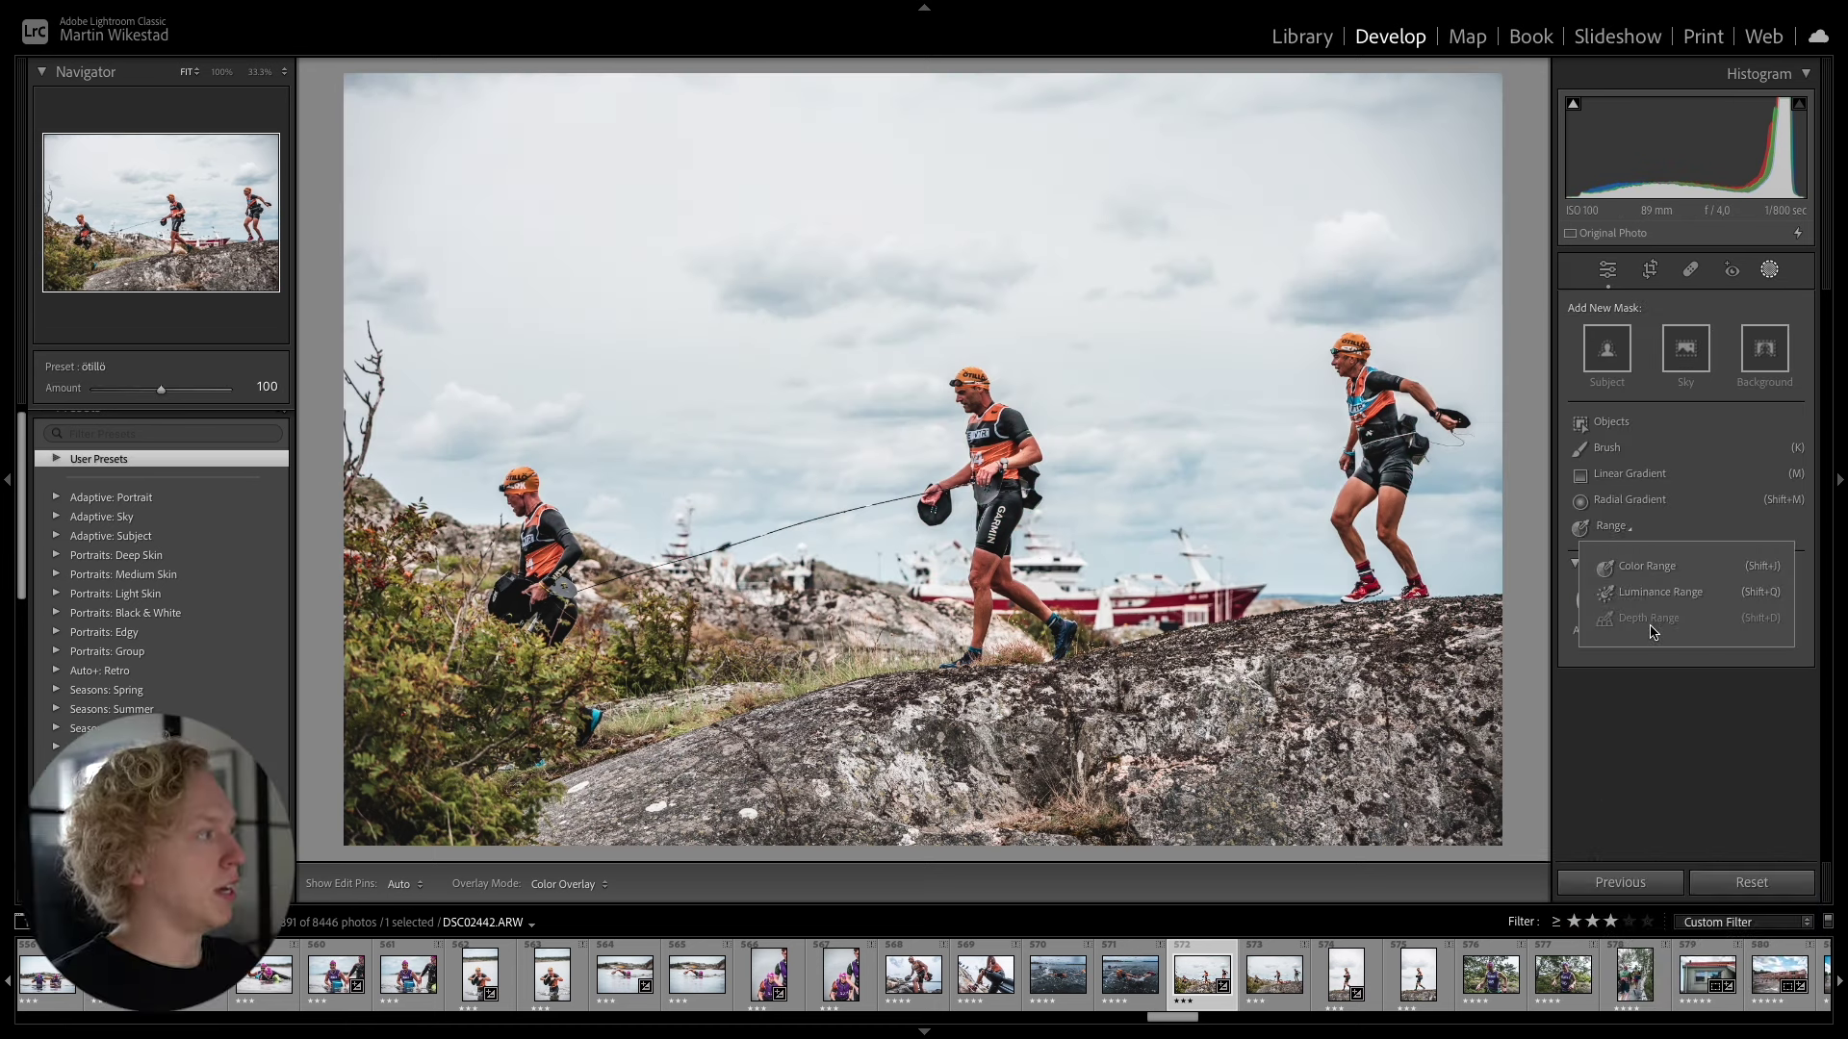
{"action": "left_click", "coordinate": [1649, 569]}
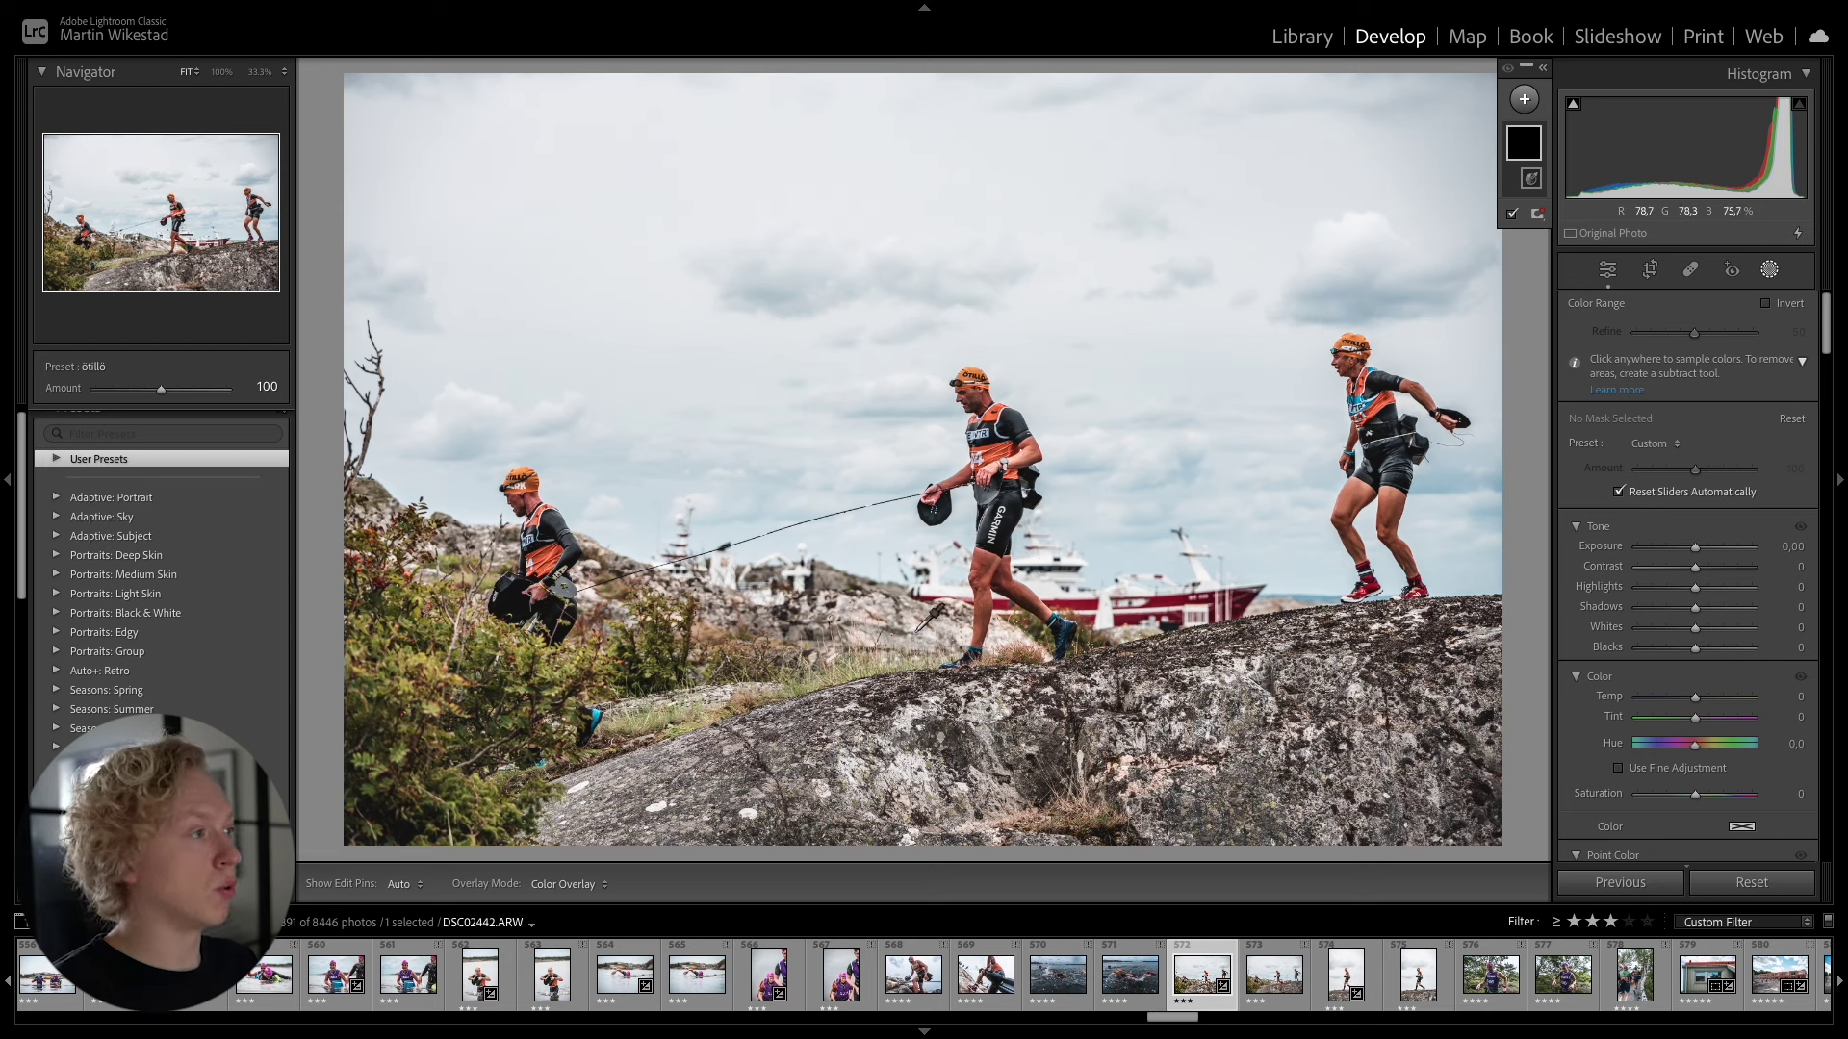
{"action": "left_click", "coordinate": [1168, 602]}
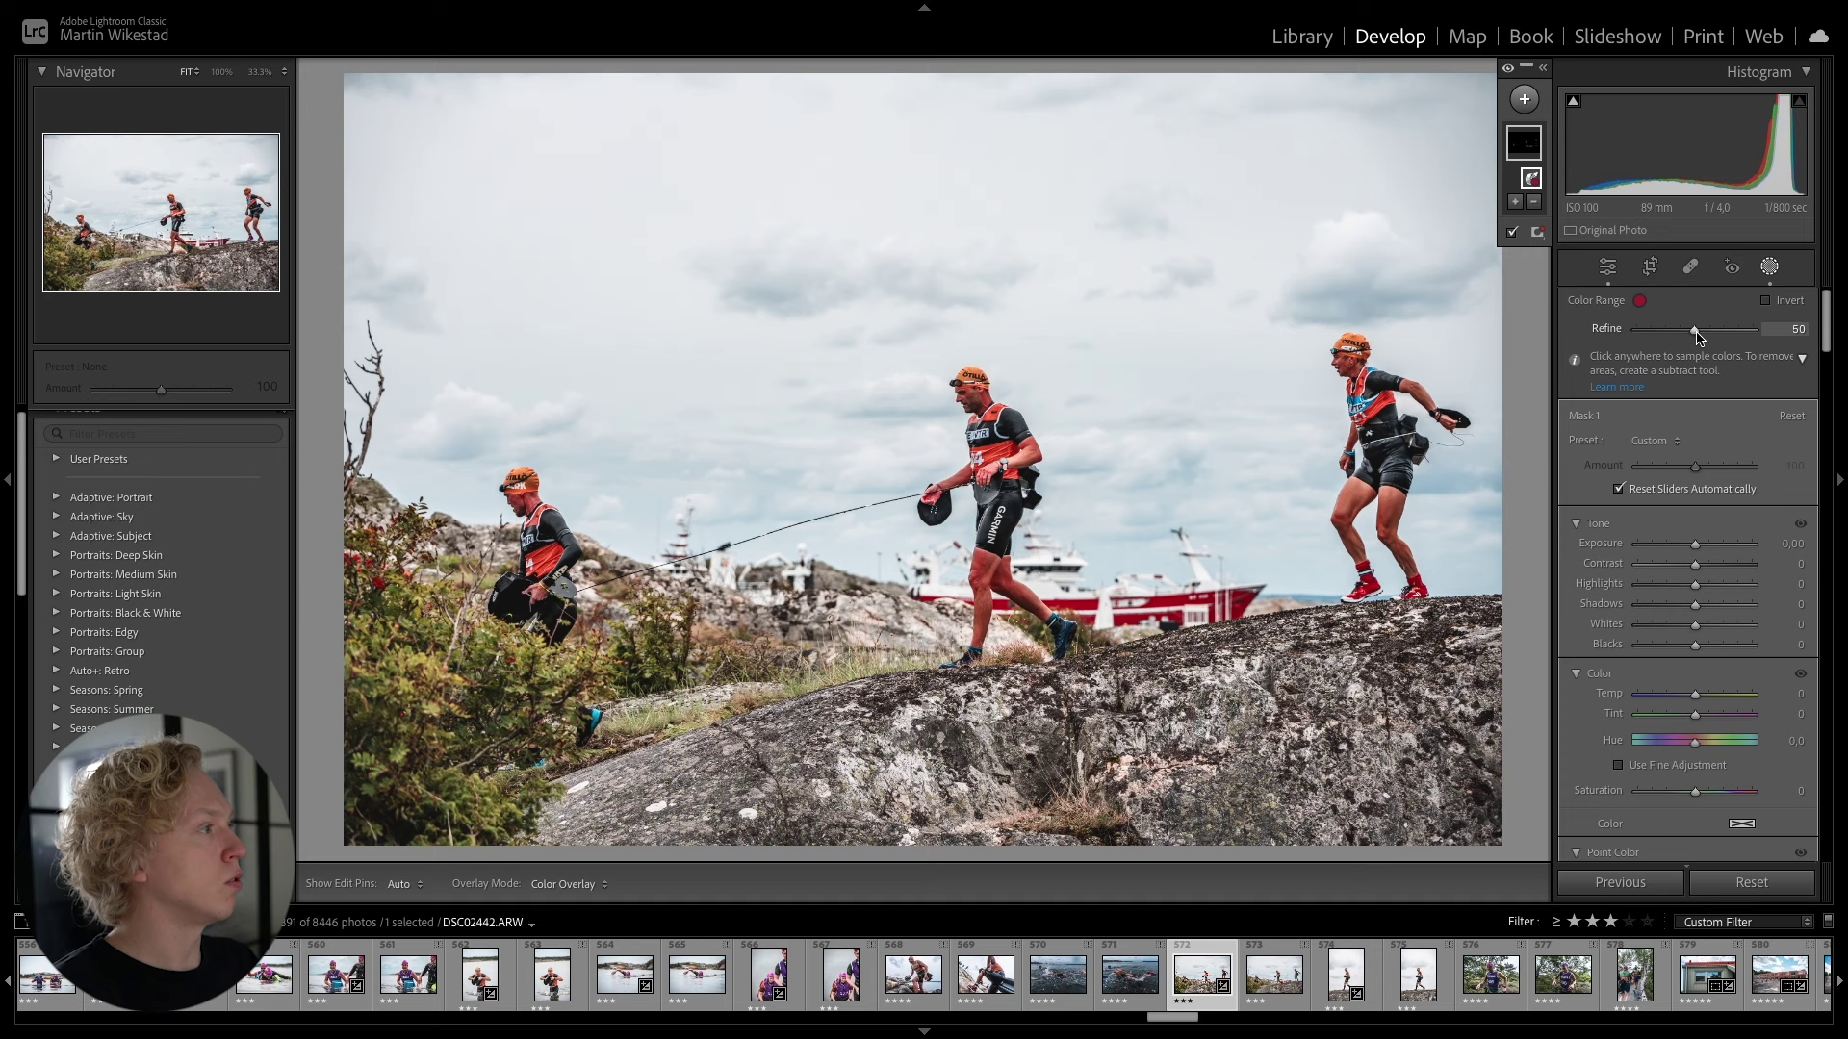
{"action": "left_click_drag", "start_coordinate": [1697, 336], "coordinate": [1767, 336]}
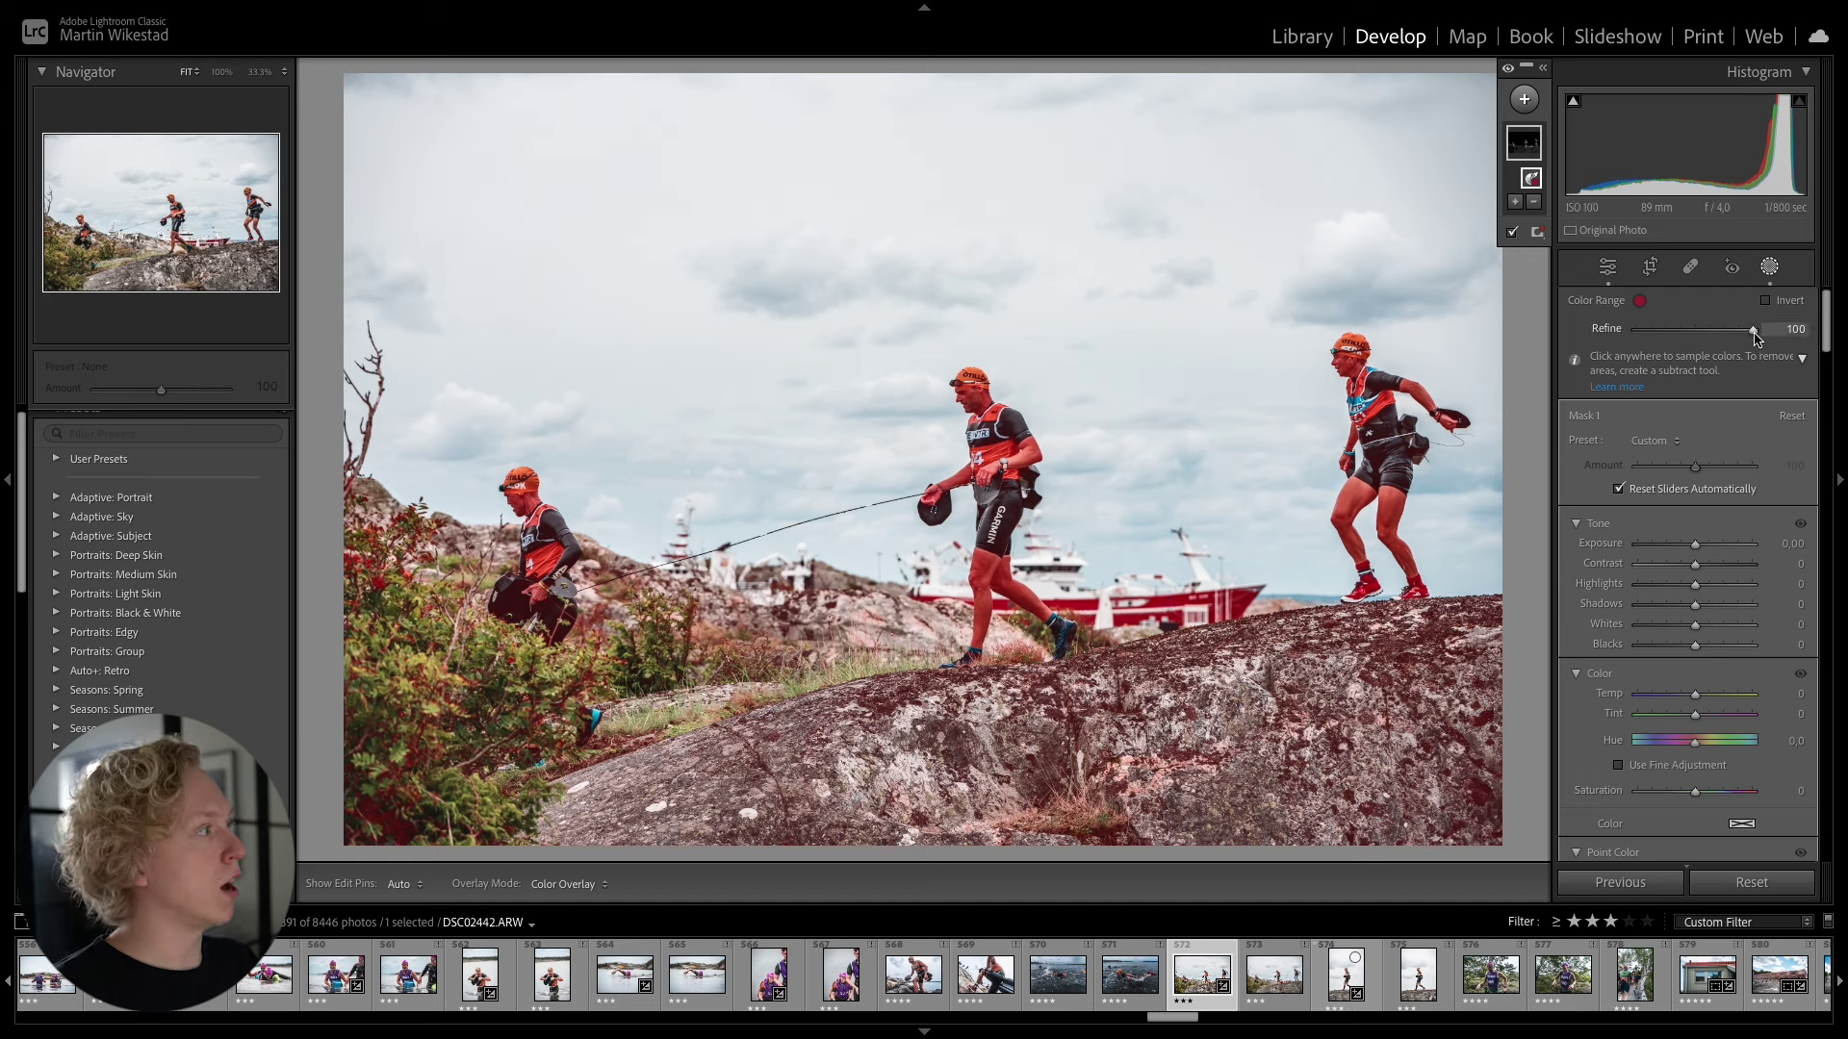
{"action": "left_click_drag", "start_coordinate": [1752, 329], "coordinate": [1701, 339]}
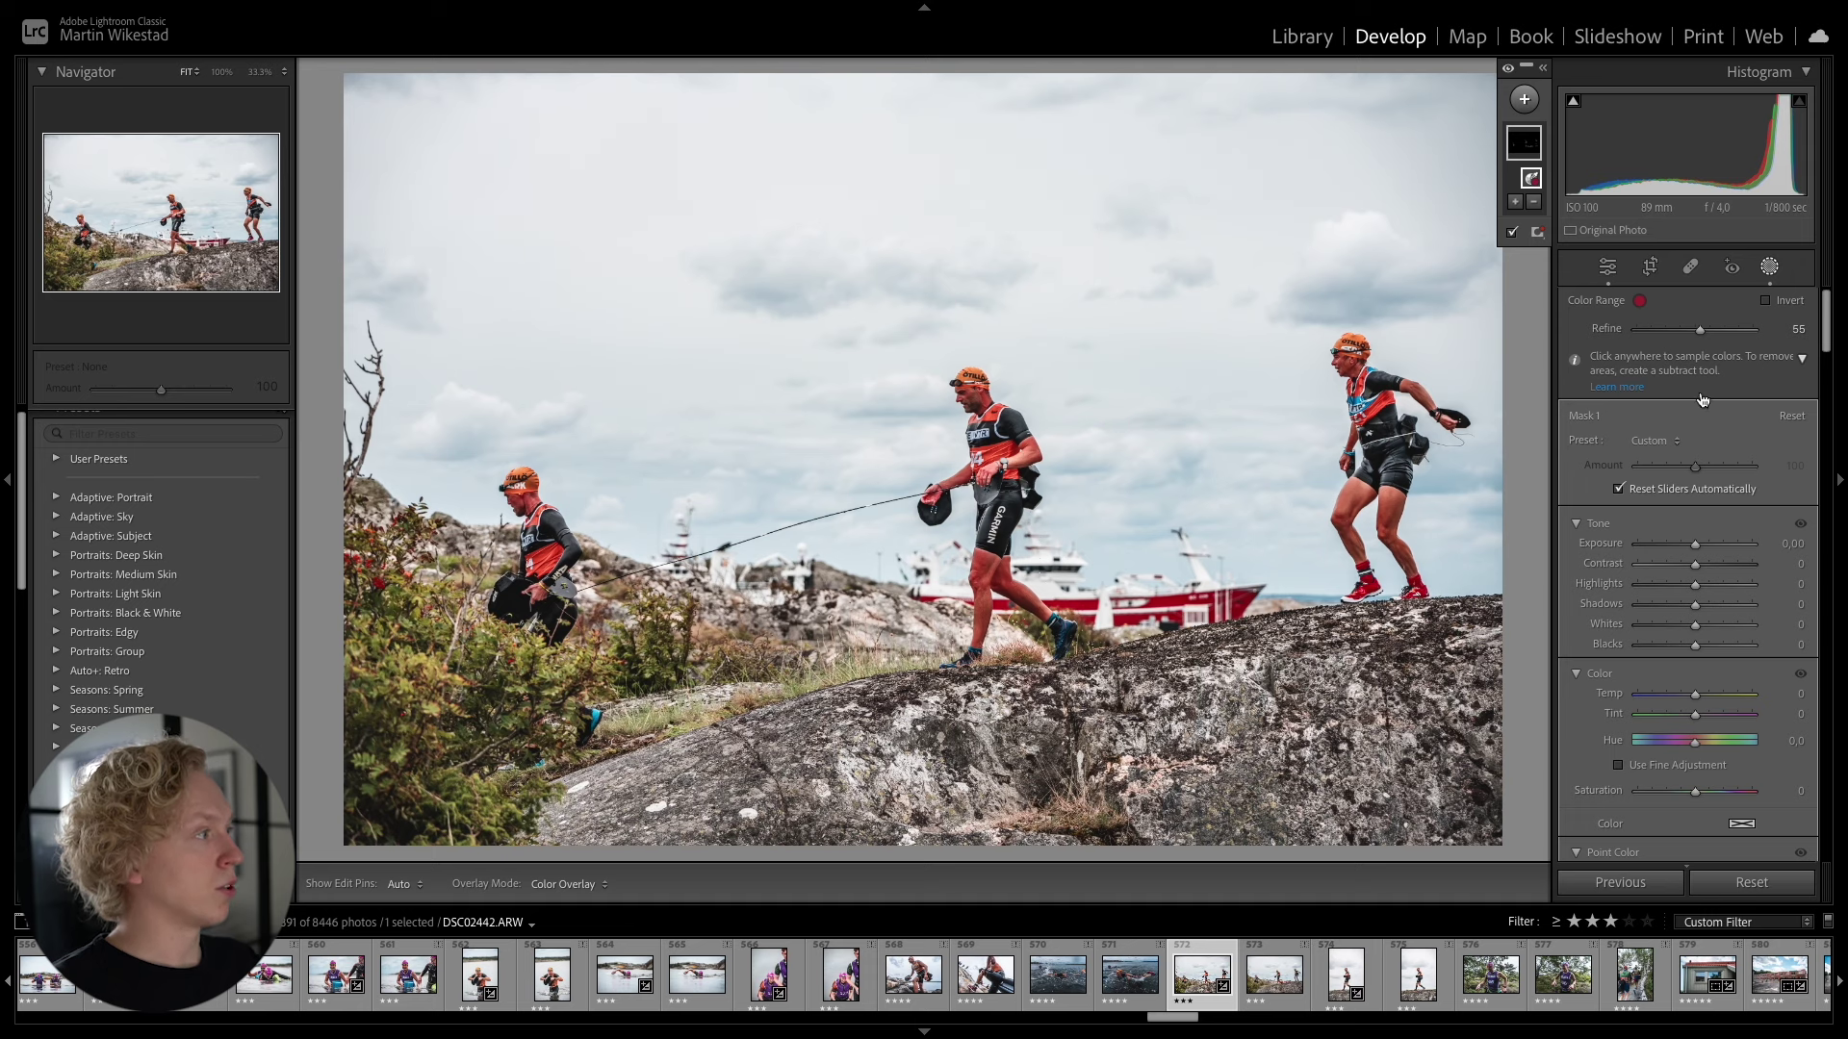
- Set the masked reds to Exposure 0.99, Contrast 31, Shadows 39 and Temp −6
{"action": "left_click_drag", "start_coordinate": [1696, 545], "coordinate": [1717, 603]}
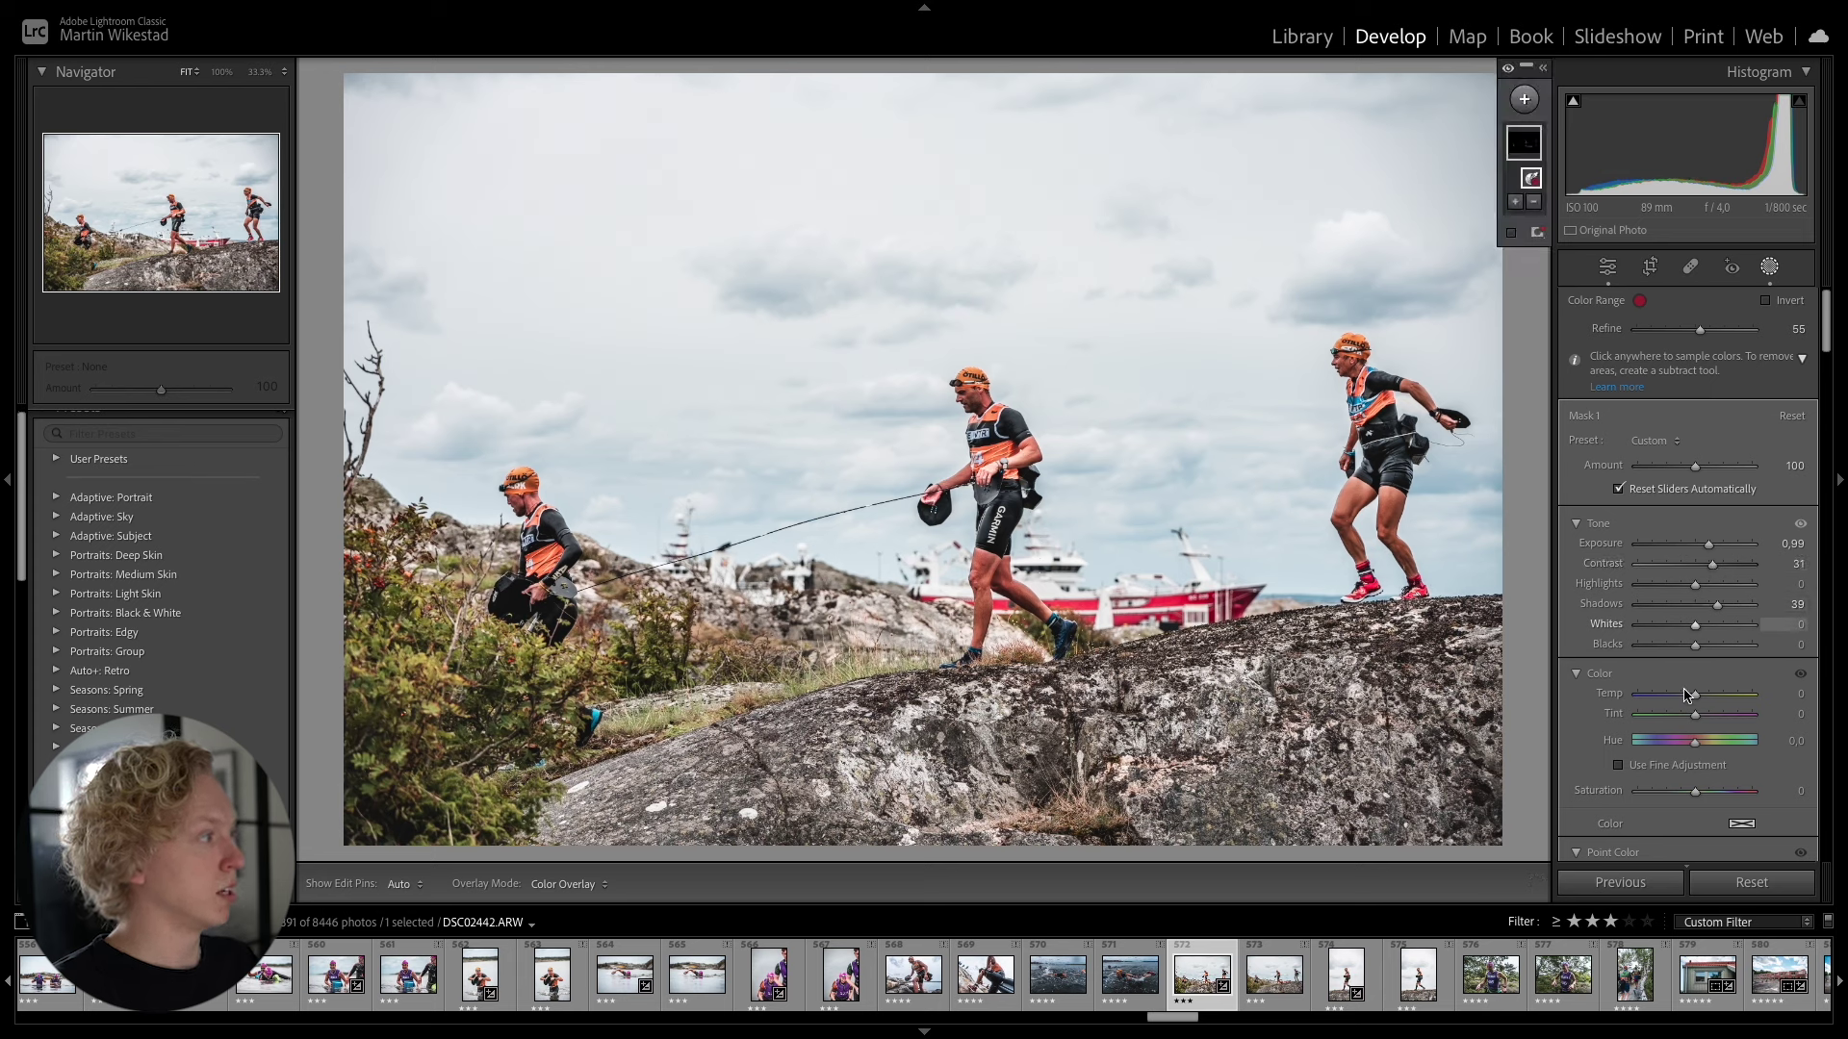
{"action": "mouse_move", "coordinate": [1695, 694]}
{"action": "left_mouse_down"}
{"action": "mouse_move", "coordinate": [1633, 714]}
{"action": "mouse_move", "coordinate": [1691, 712]}
{"action": "left_mouse_up"}
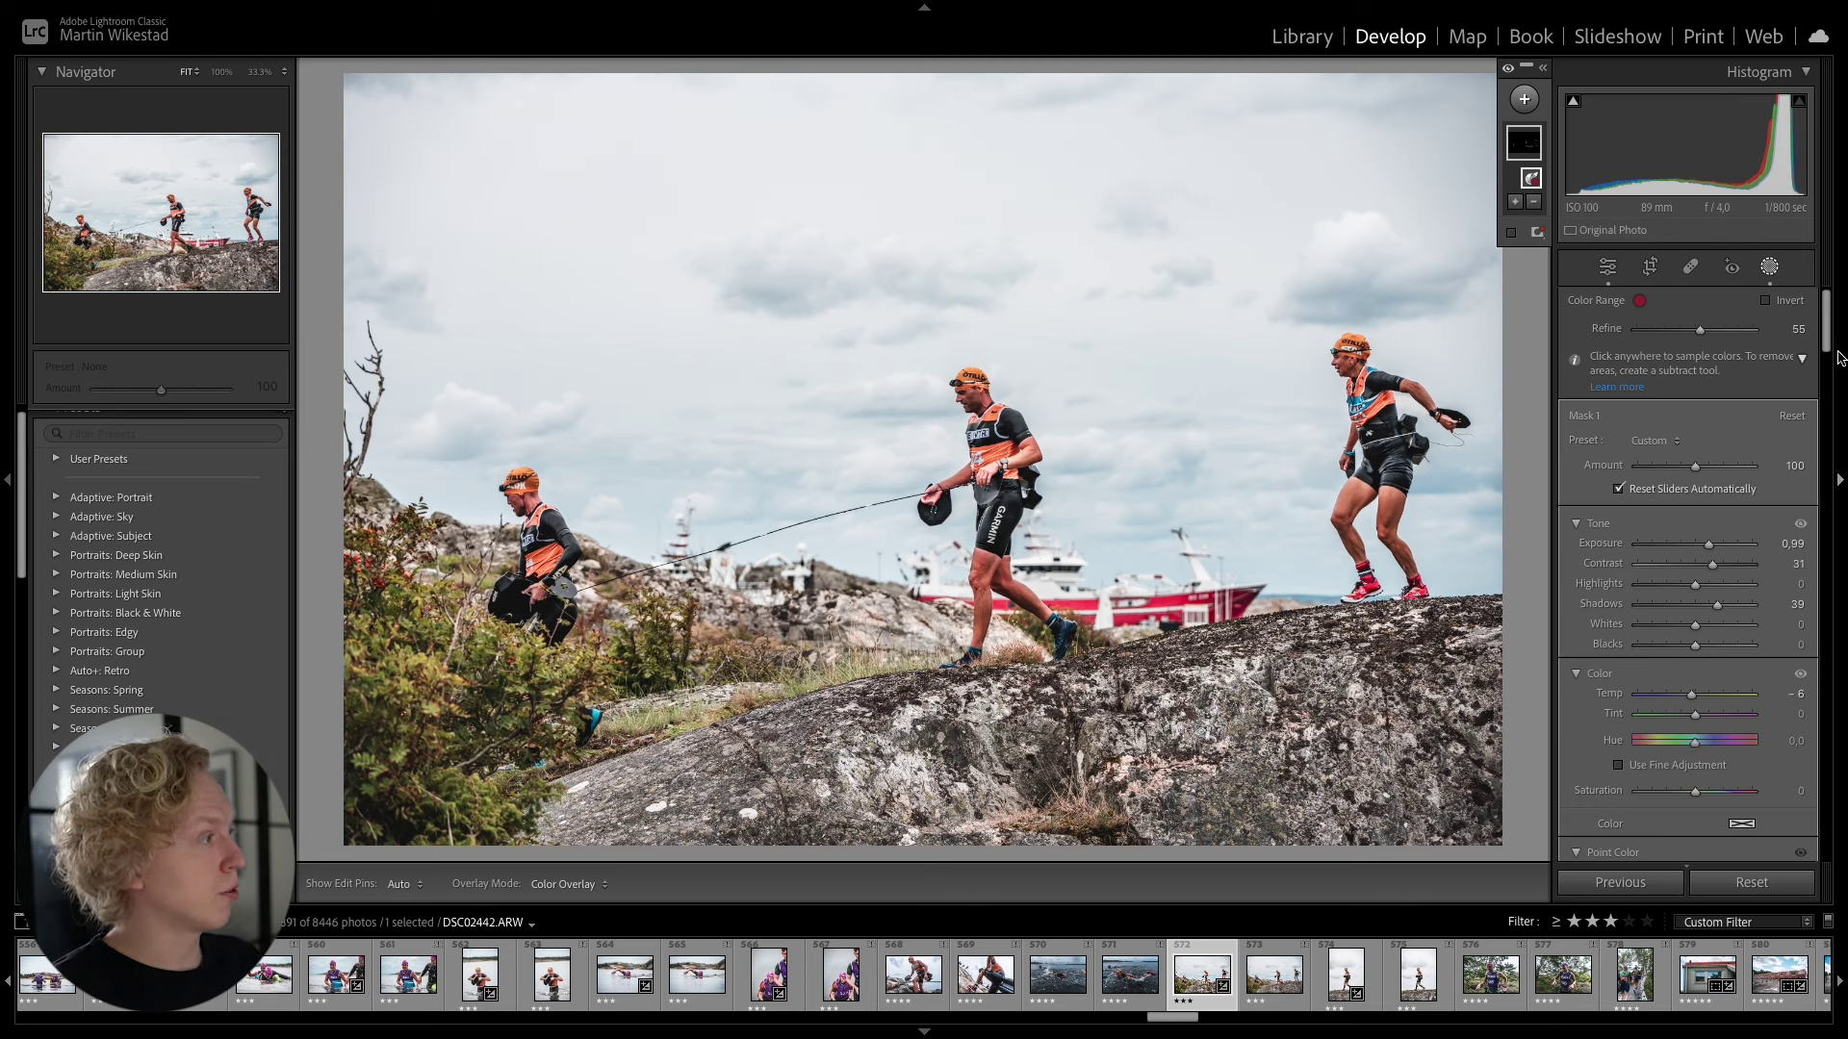
{"action": "left_click_drag", "start_coordinate": [1835, 351], "coordinate": [1838, 382]}
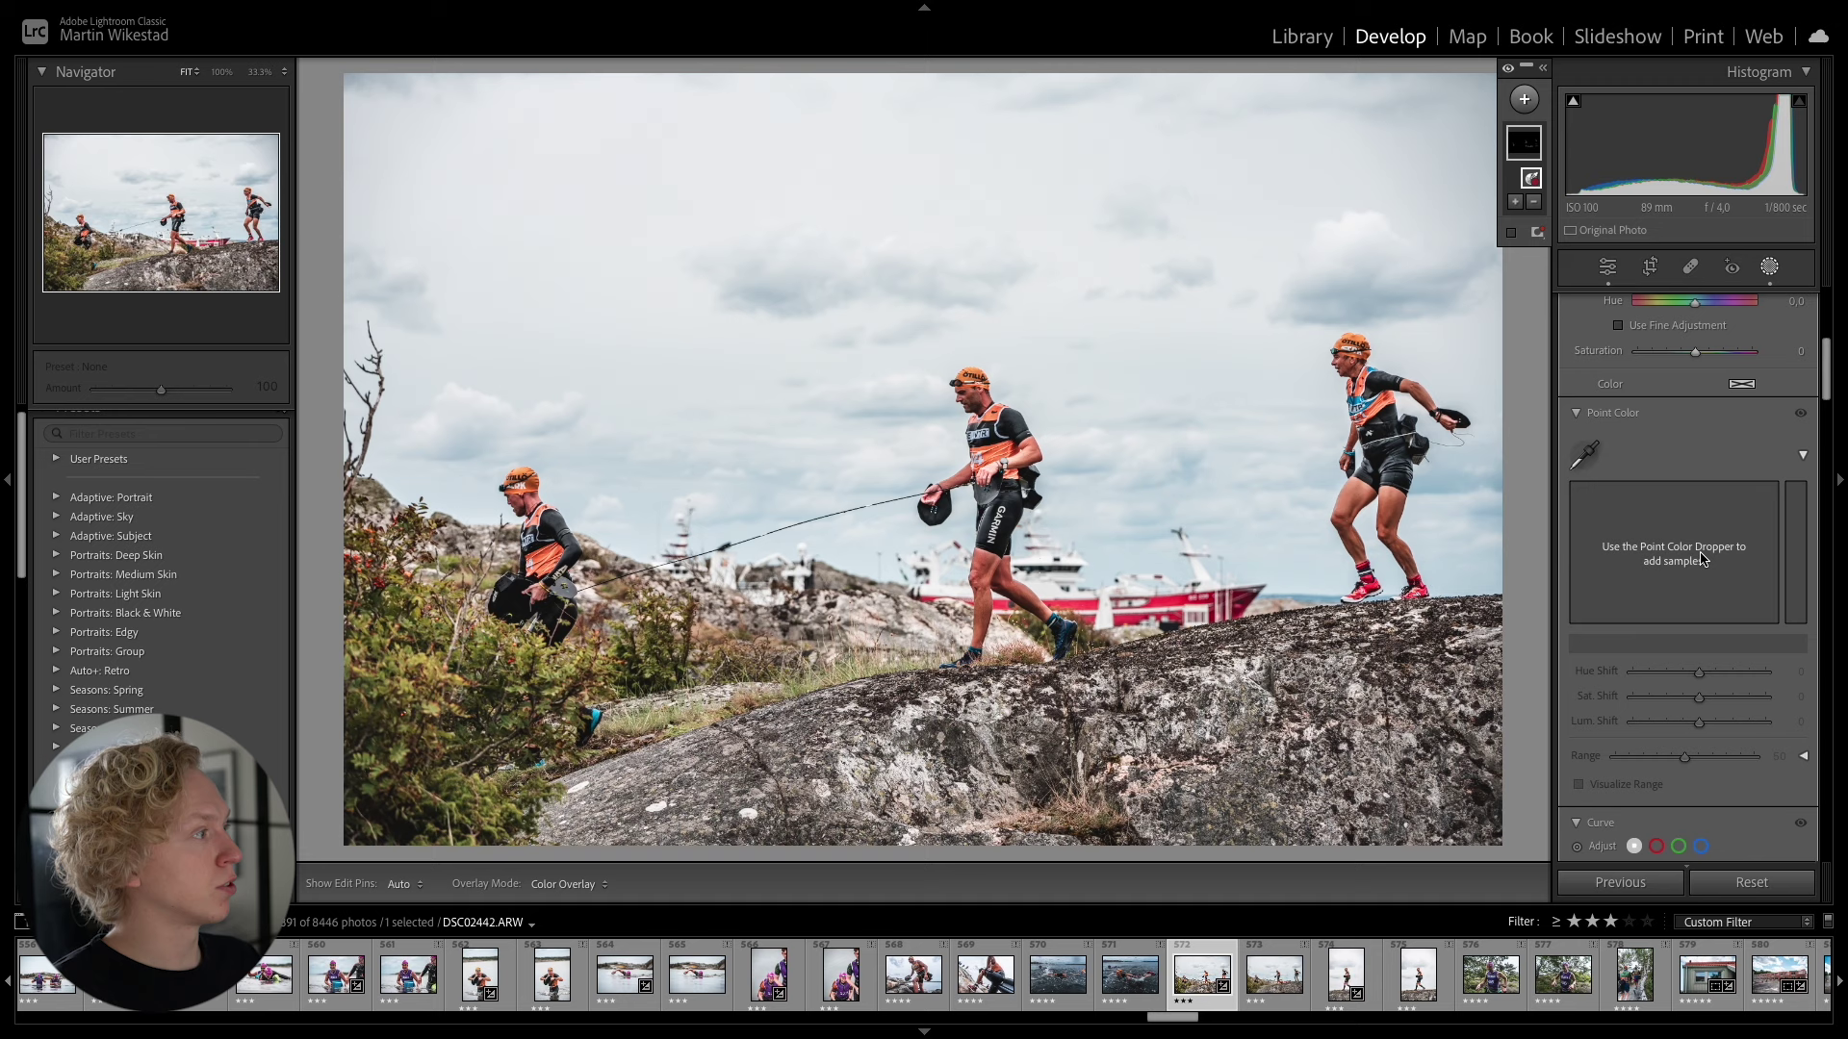
- Add the grass green as a sampled Point Color in the red-tone mask
{"action": "left_click", "coordinate": [1584, 454]}
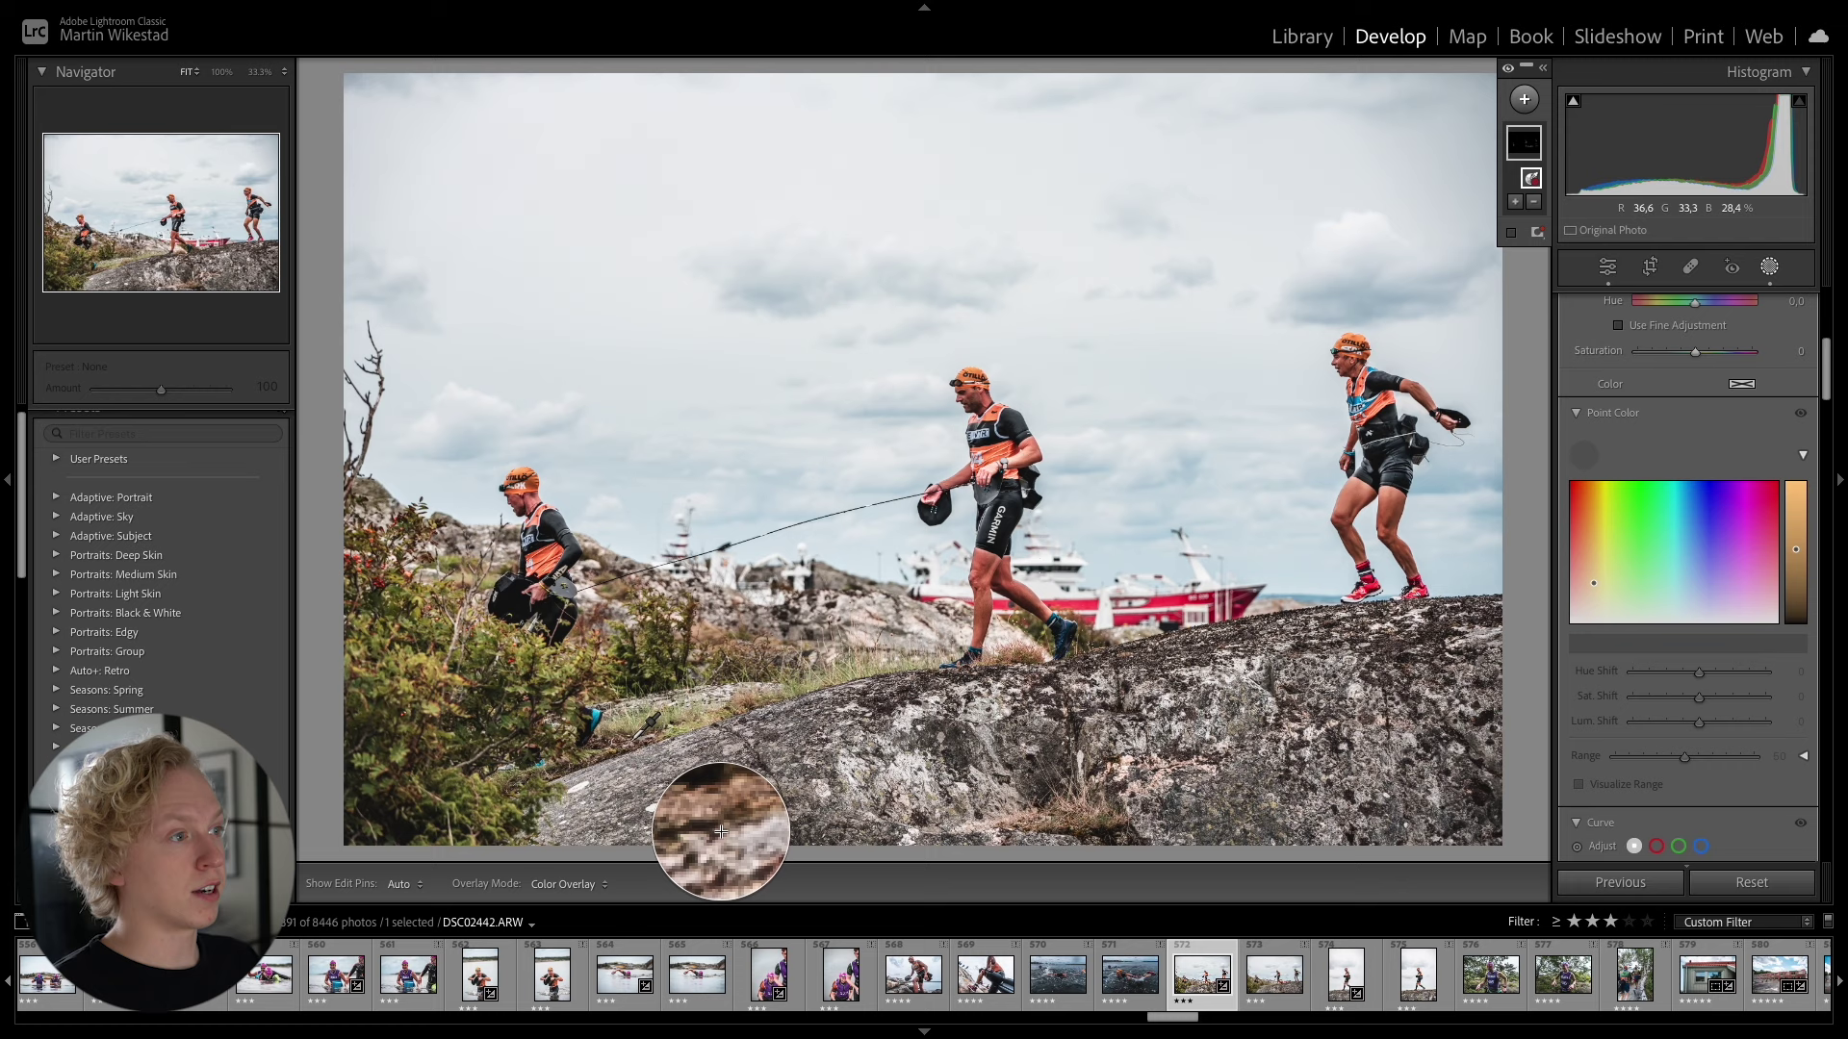
{"action": "left_click", "coordinate": [611, 746]}
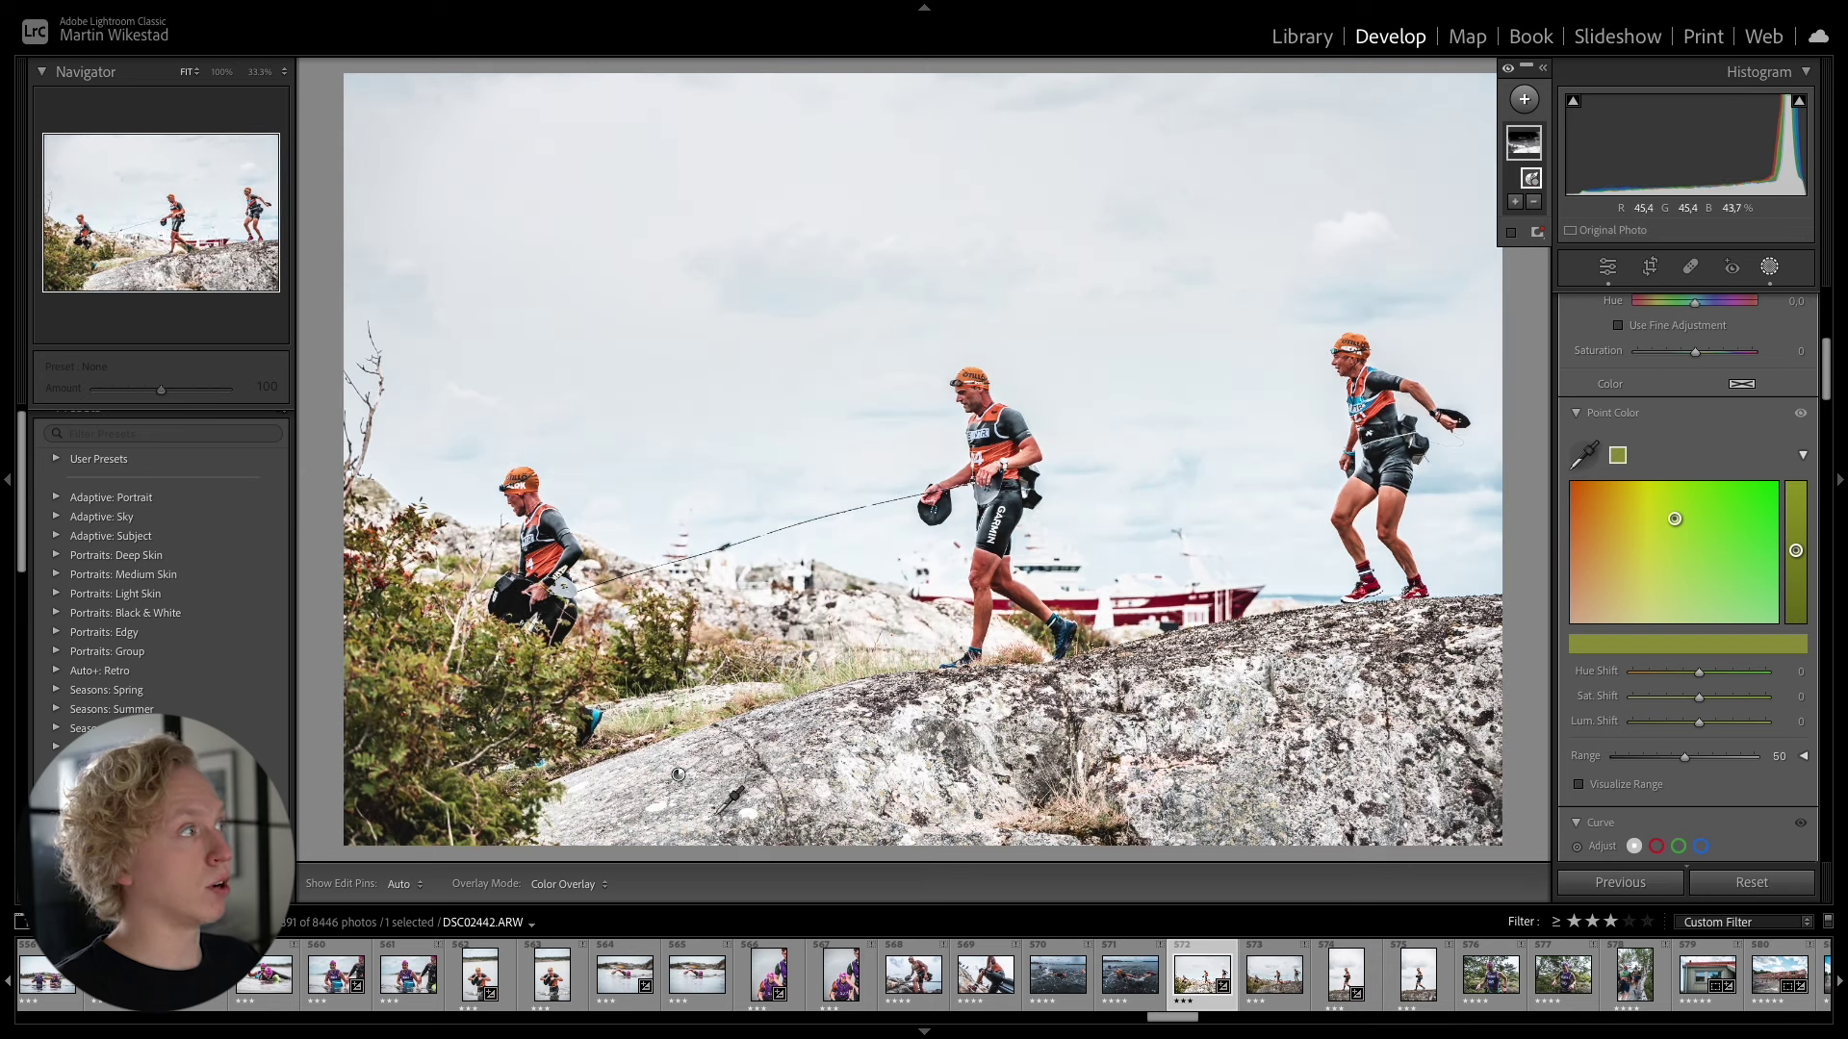
{"action": "mouse_move", "coordinate": [1534, 150]}
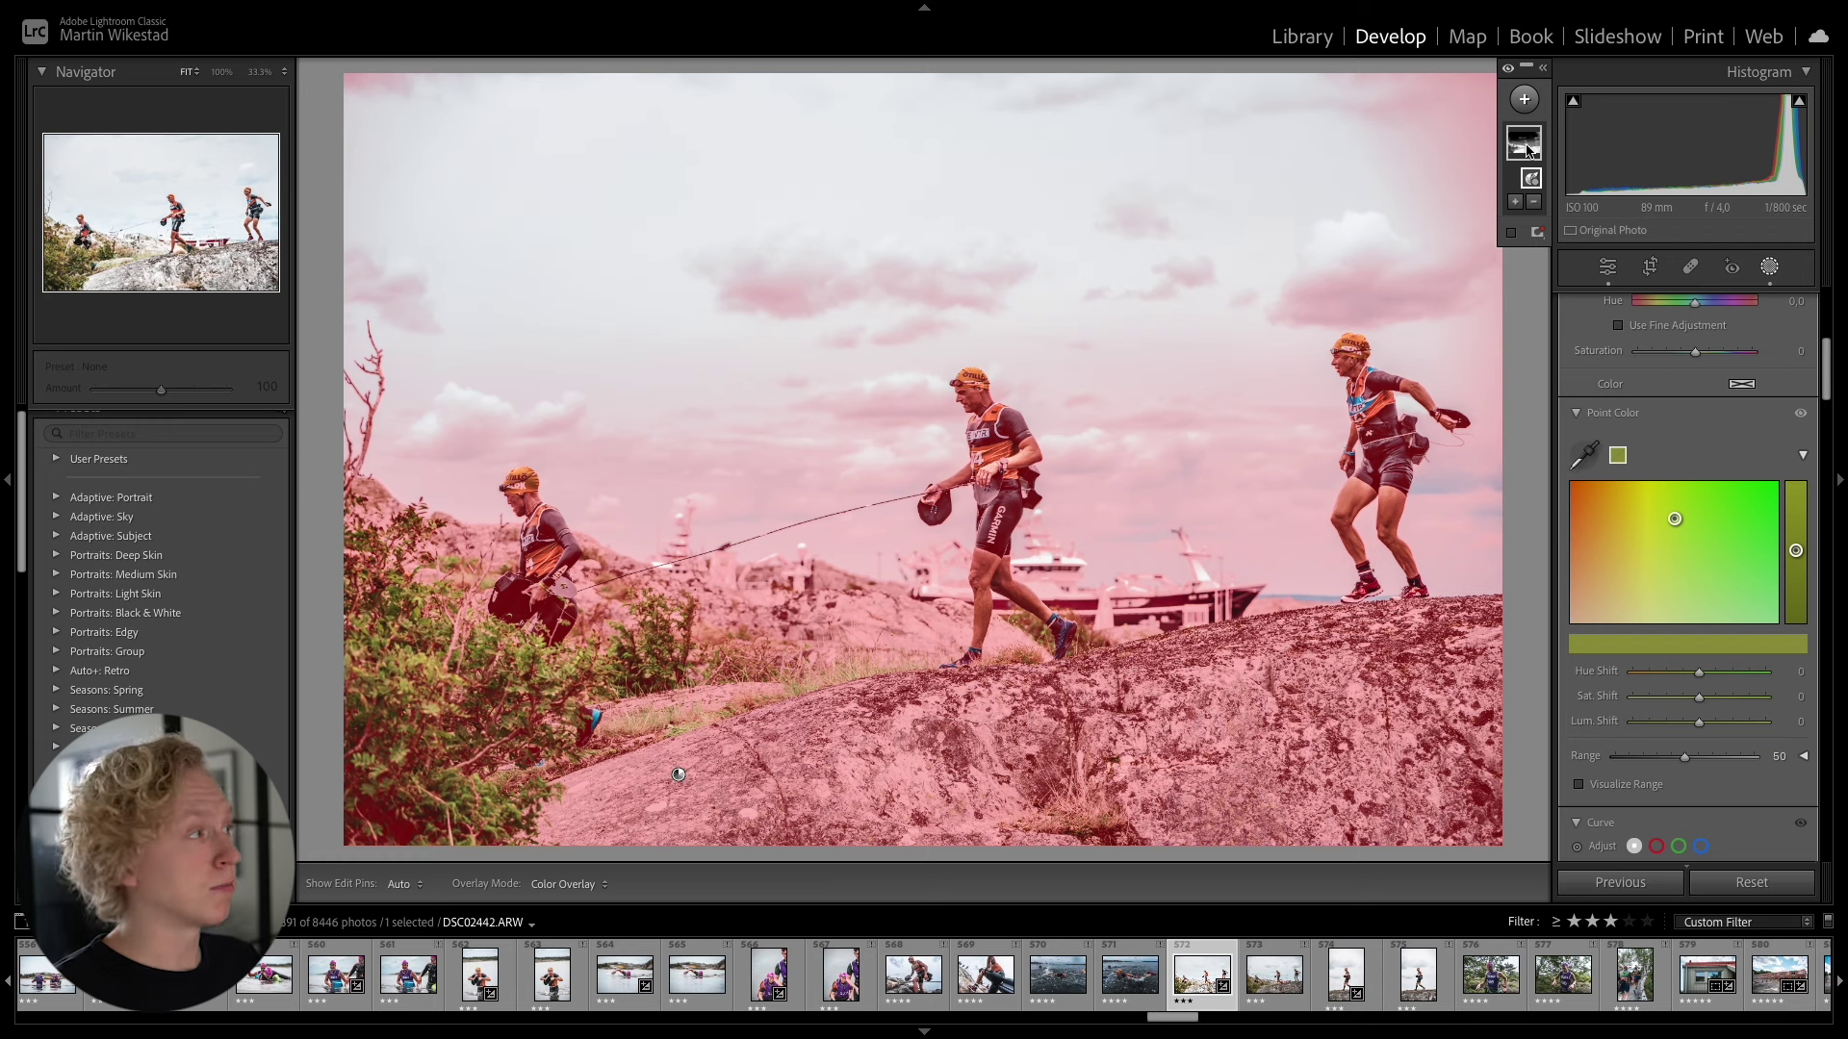
- Try an S-shaped Point Curve on the mask, then undo the curve and mask edits
{"action": "scroll", "coordinate": [1822, 391], "scroll_direction": "down", "scroll_amount": 1}
{"action": "left_click_drag", "start_coordinate": [1822, 391], "coordinate": [1819, 389]}
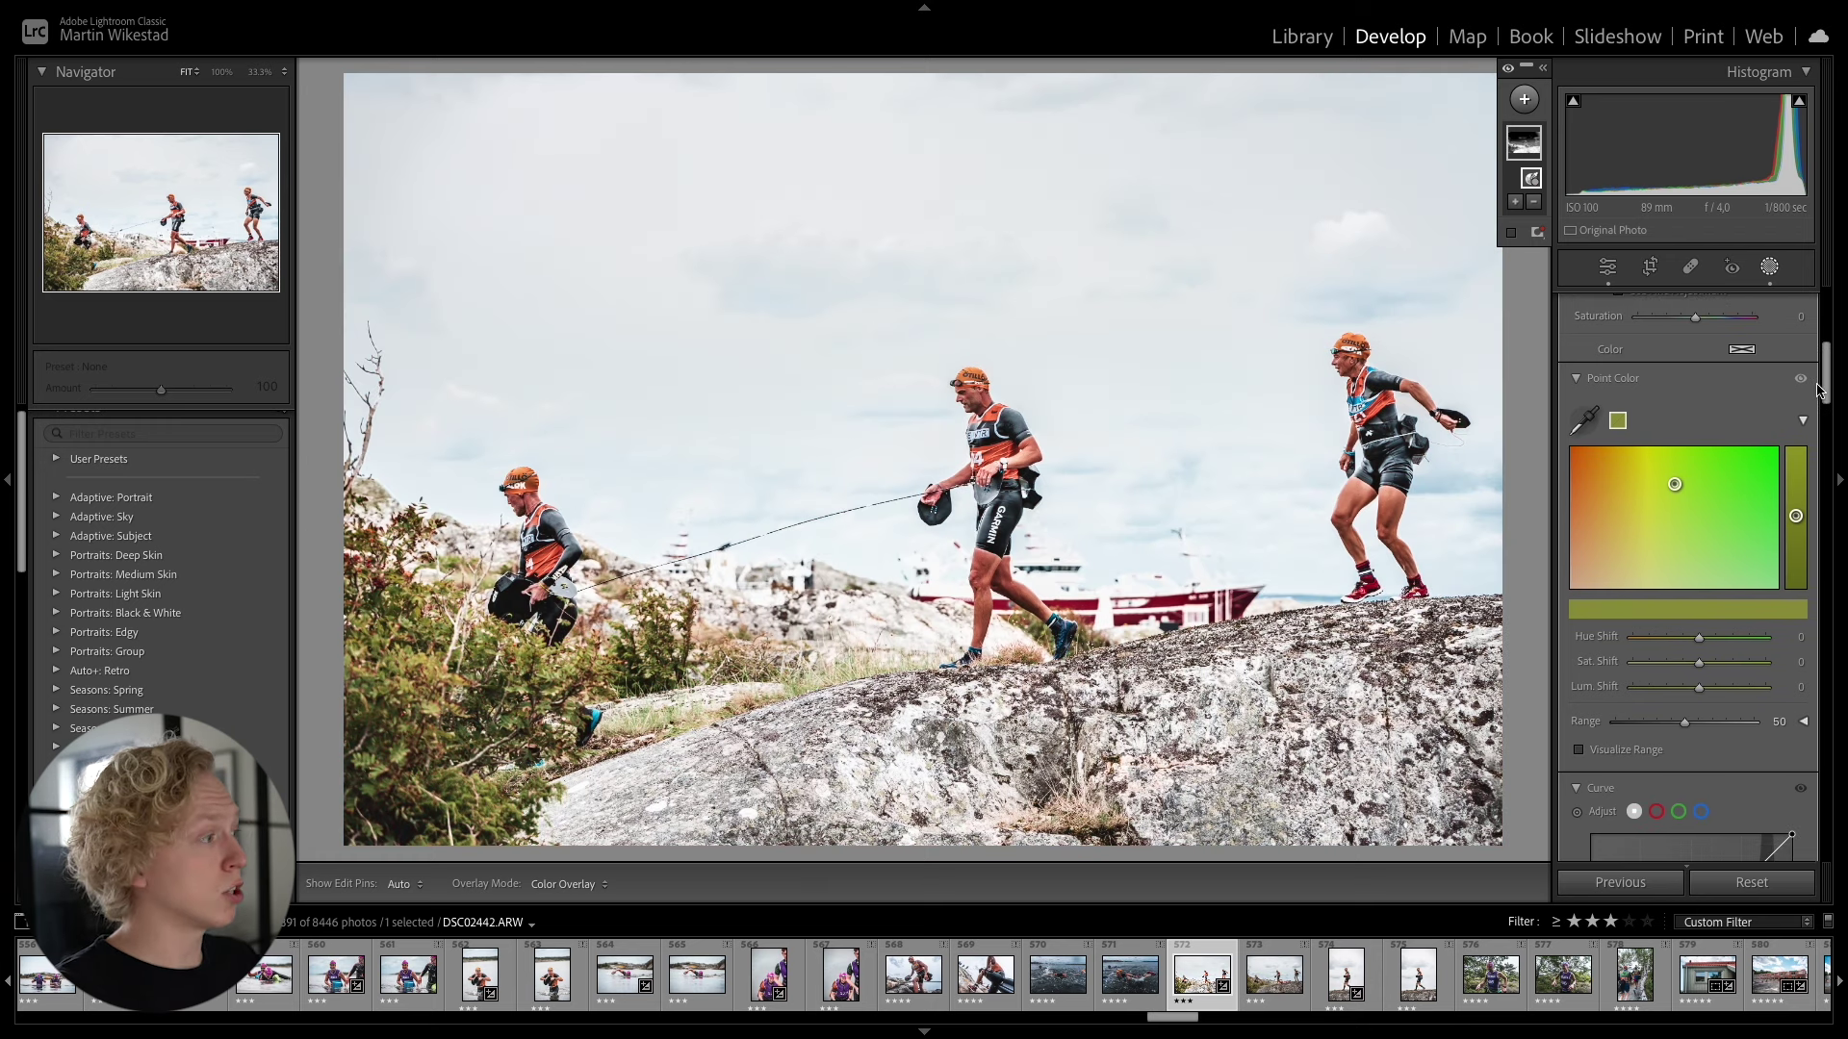
{"action": "scroll", "coordinate": [1819, 388], "scroll_direction": "down", "scroll_amount": 5}
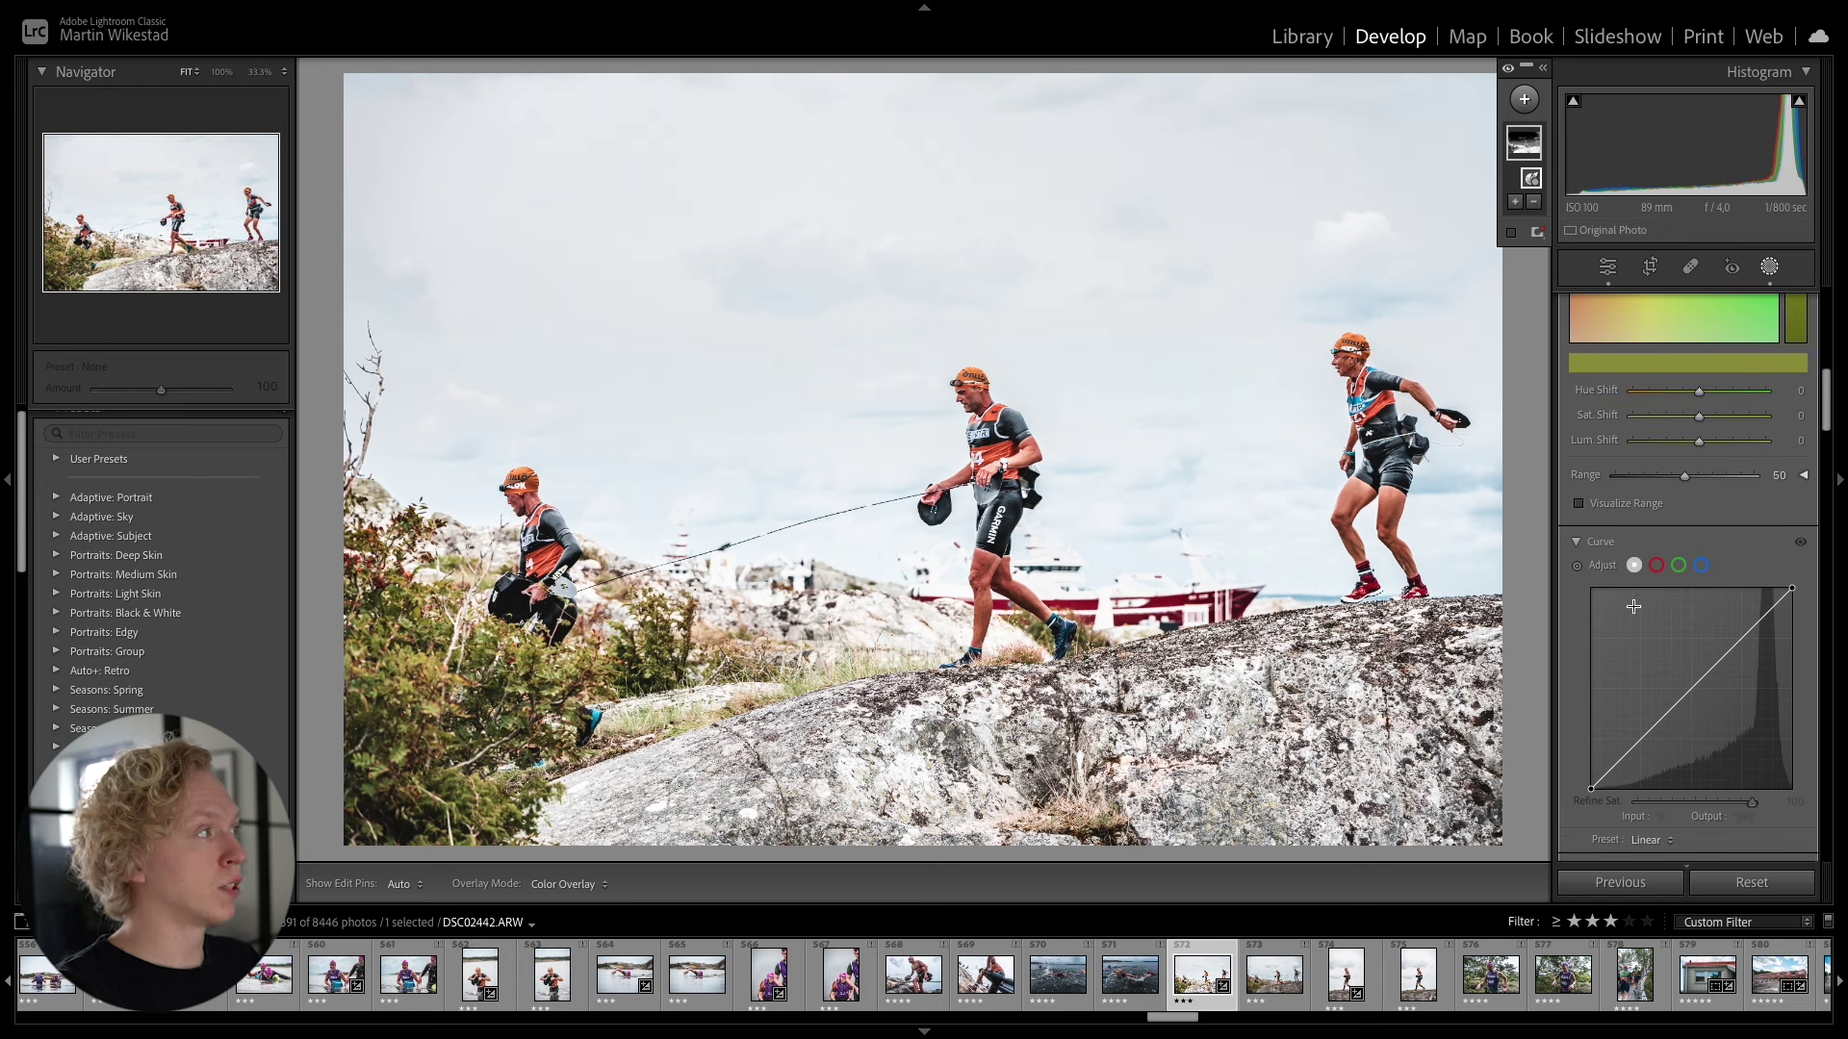
{"action": "left_click", "coordinate": [1655, 722]}
{"action": "left_click_drag", "start_coordinate": [1657, 737], "coordinate": [1662, 748]}
{"action": "left_click_drag", "start_coordinate": [1747, 647], "coordinate": [1738, 632]}
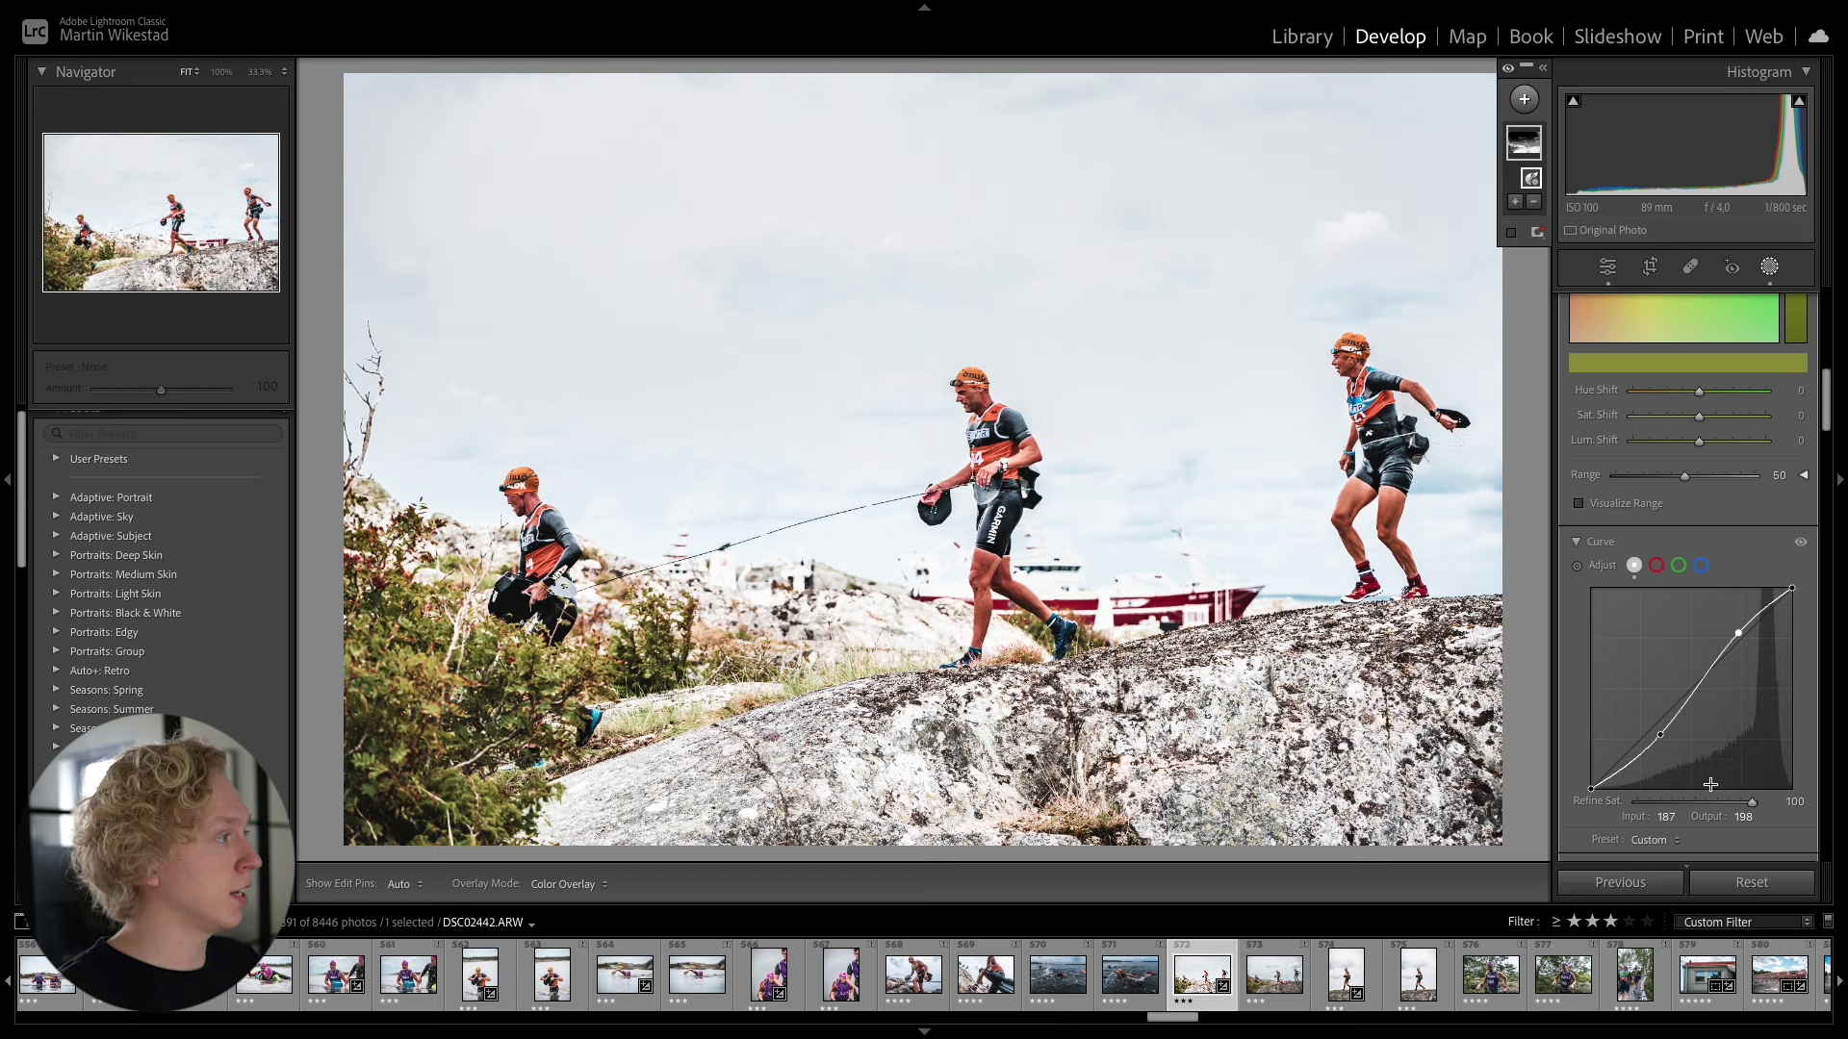
{"action": "key", "text": "ctrl+z"}
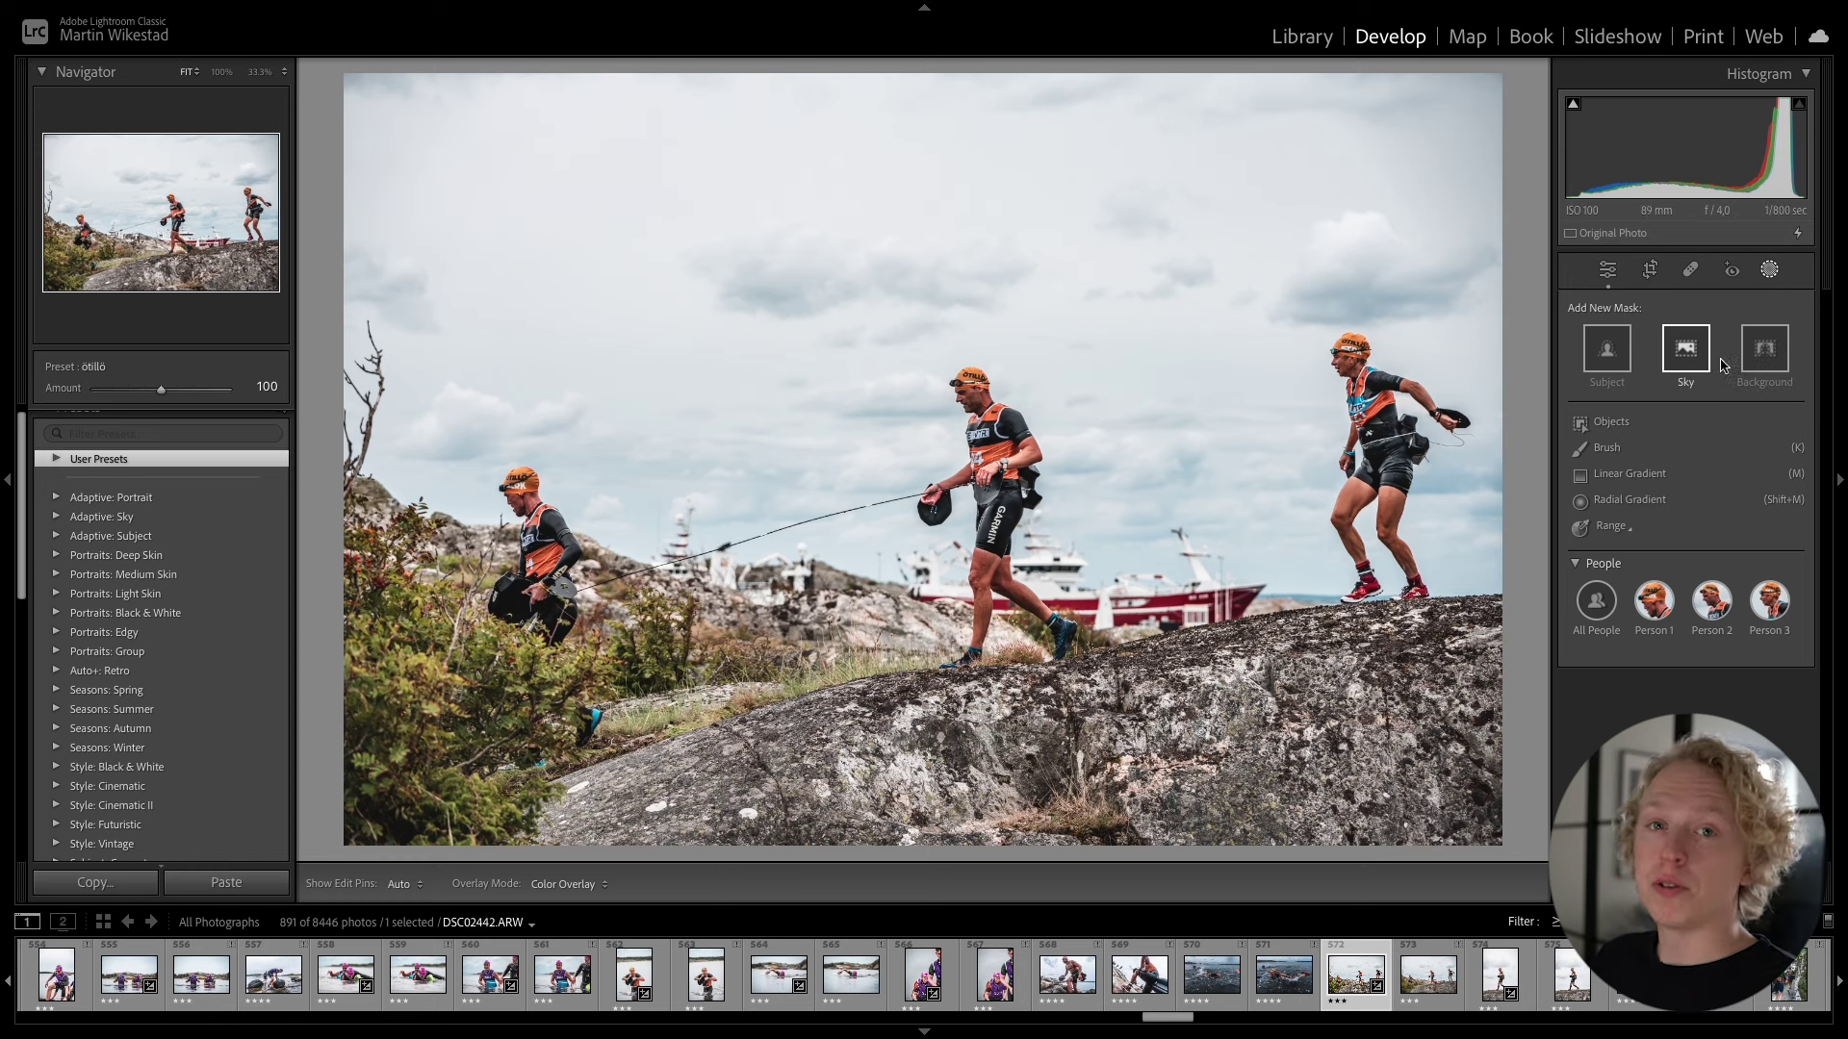
- Create a Select Sky mask with exposure -0.62, contrast 39 and blacks -25
{"action": "left_click", "coordinate": [1686, 352]}
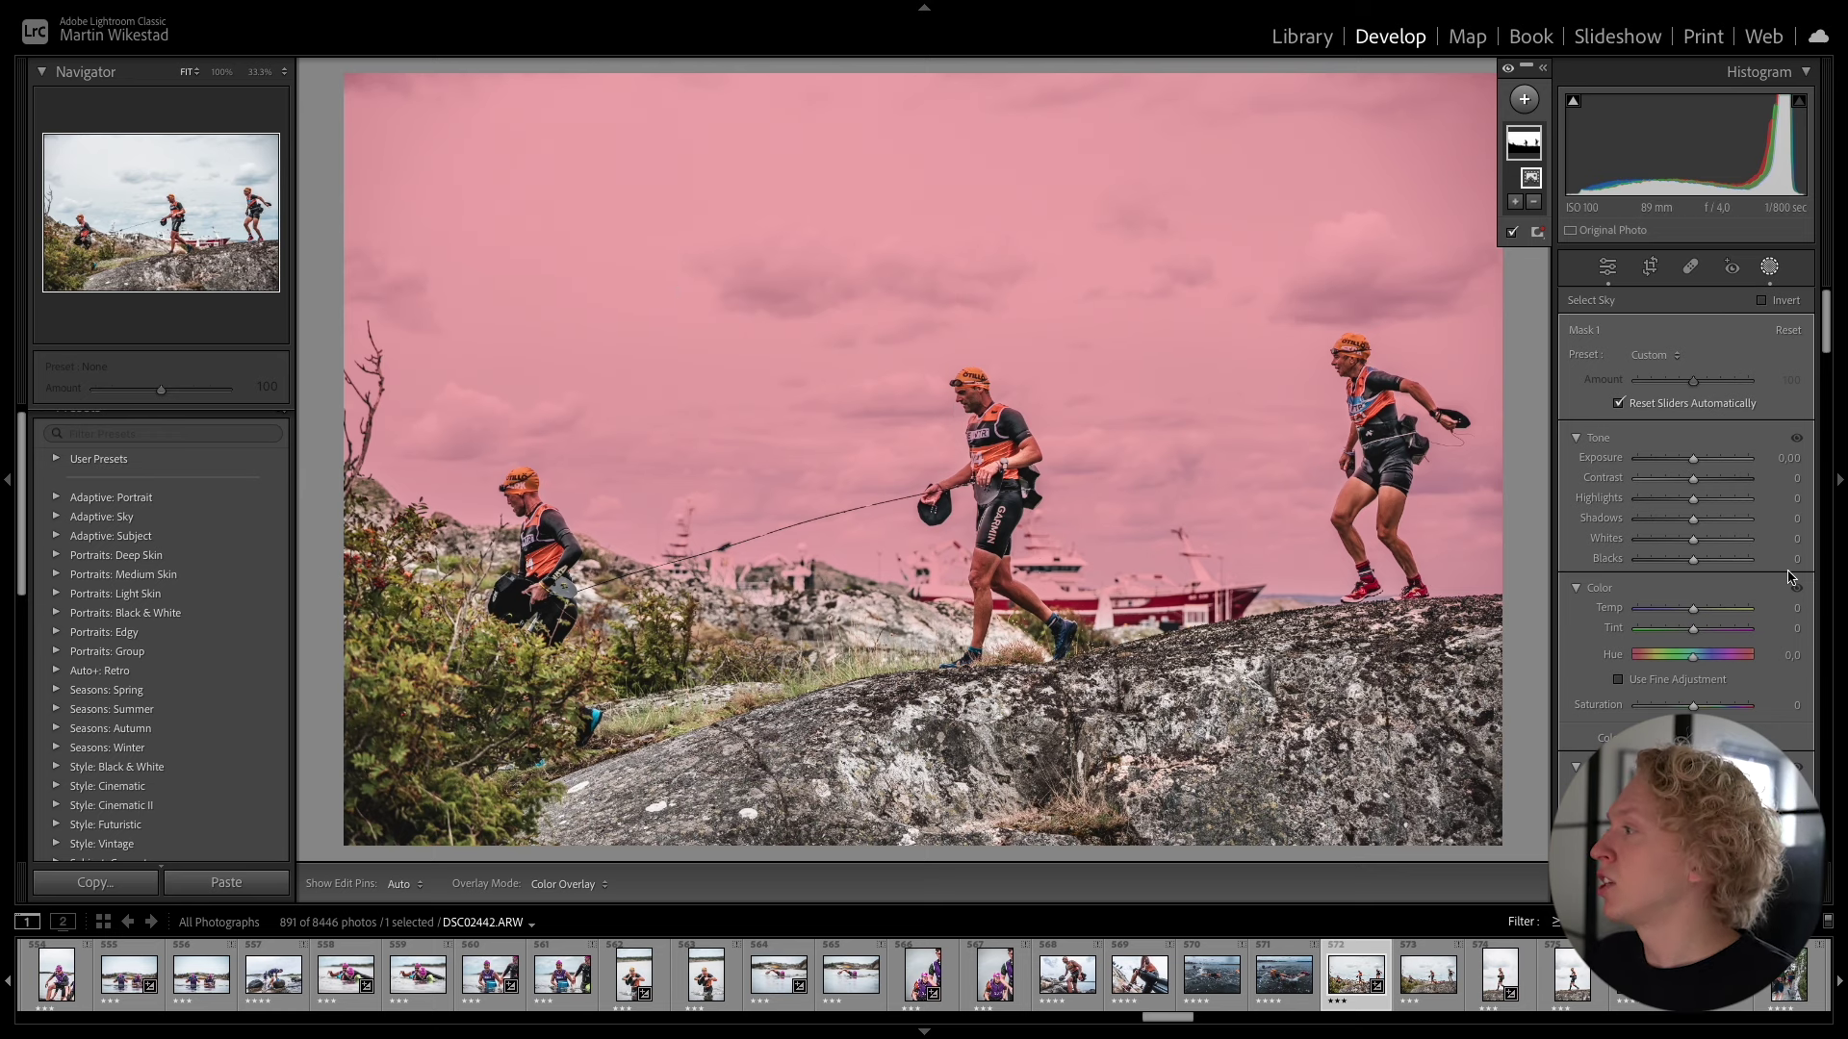
{"action": "mouse_move", "coordinate": [1693, 478]}
{"action": "left_mouse_down"}
{"action": "mouse_move", "coordinate": [1728, 486]}
{"action": "mouse_move", "coordinate": [1684, 460]}
{"action": "left_mouse_up"}
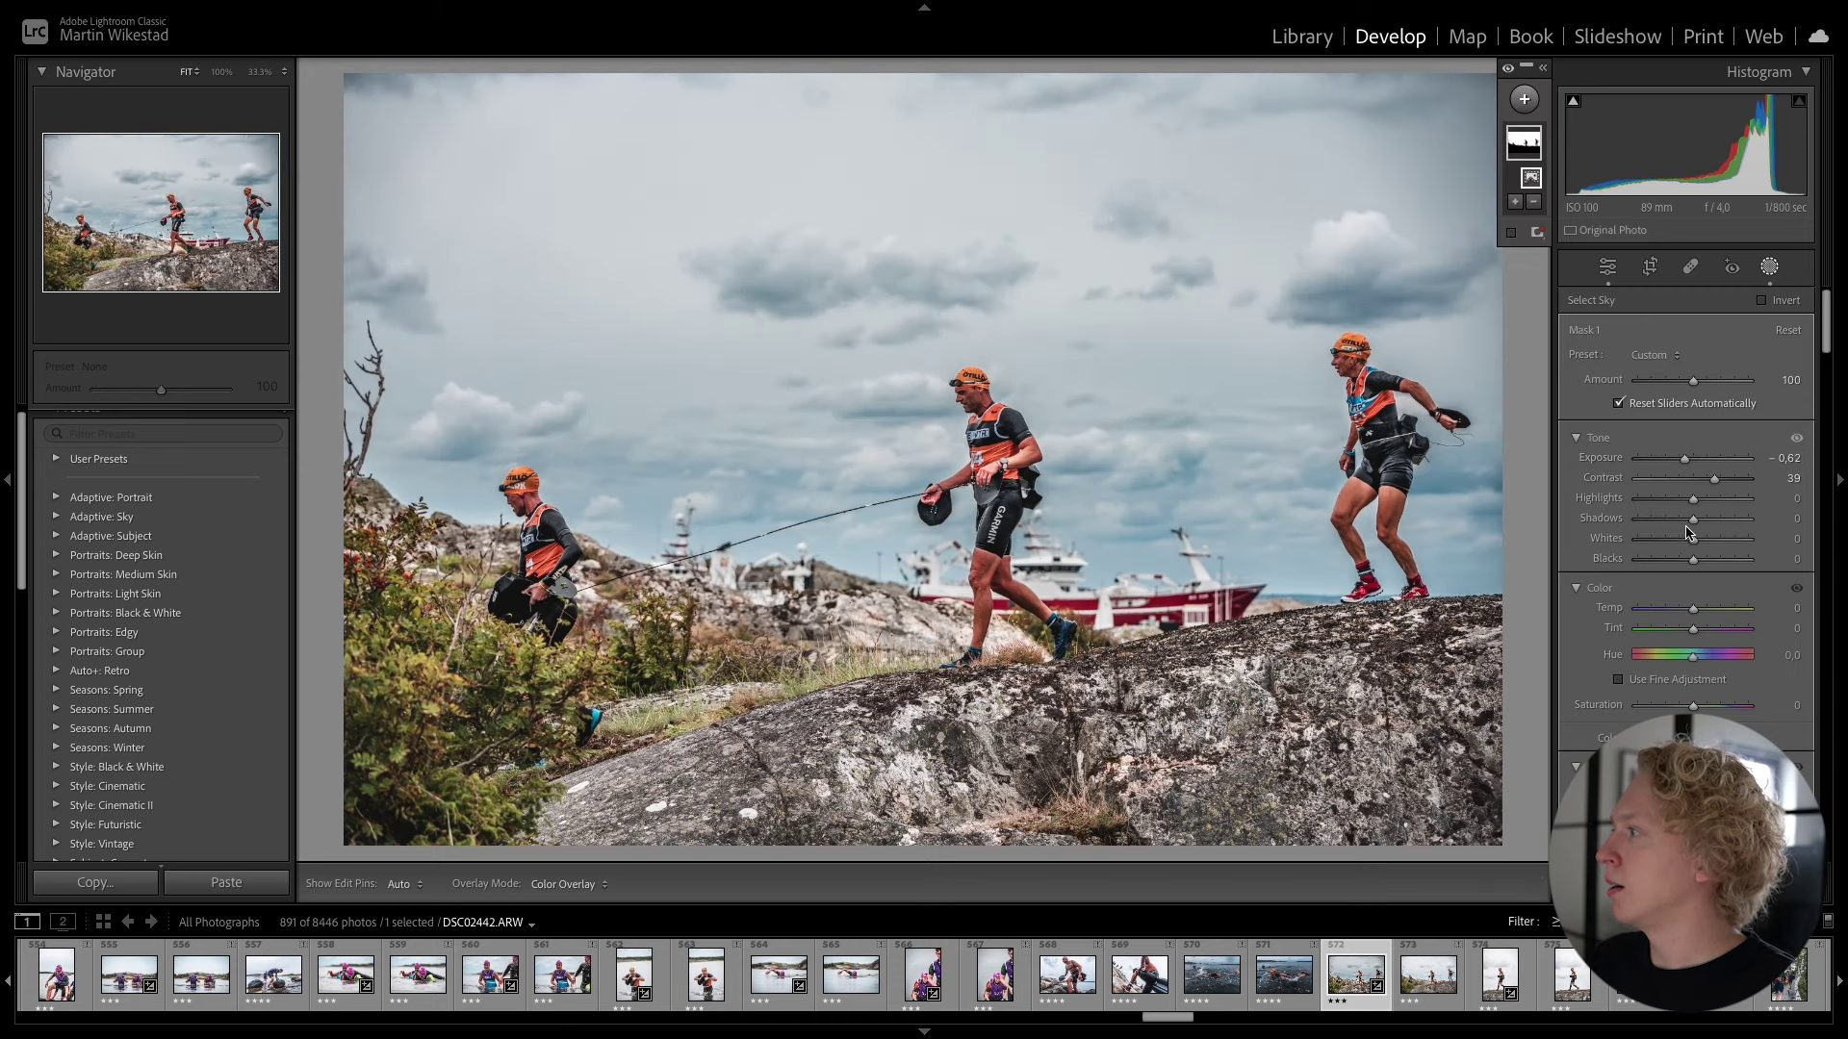
{"action": "left_click_drag", "start_coordinate": [1694, 560], "coordinate": [1679, 559]}
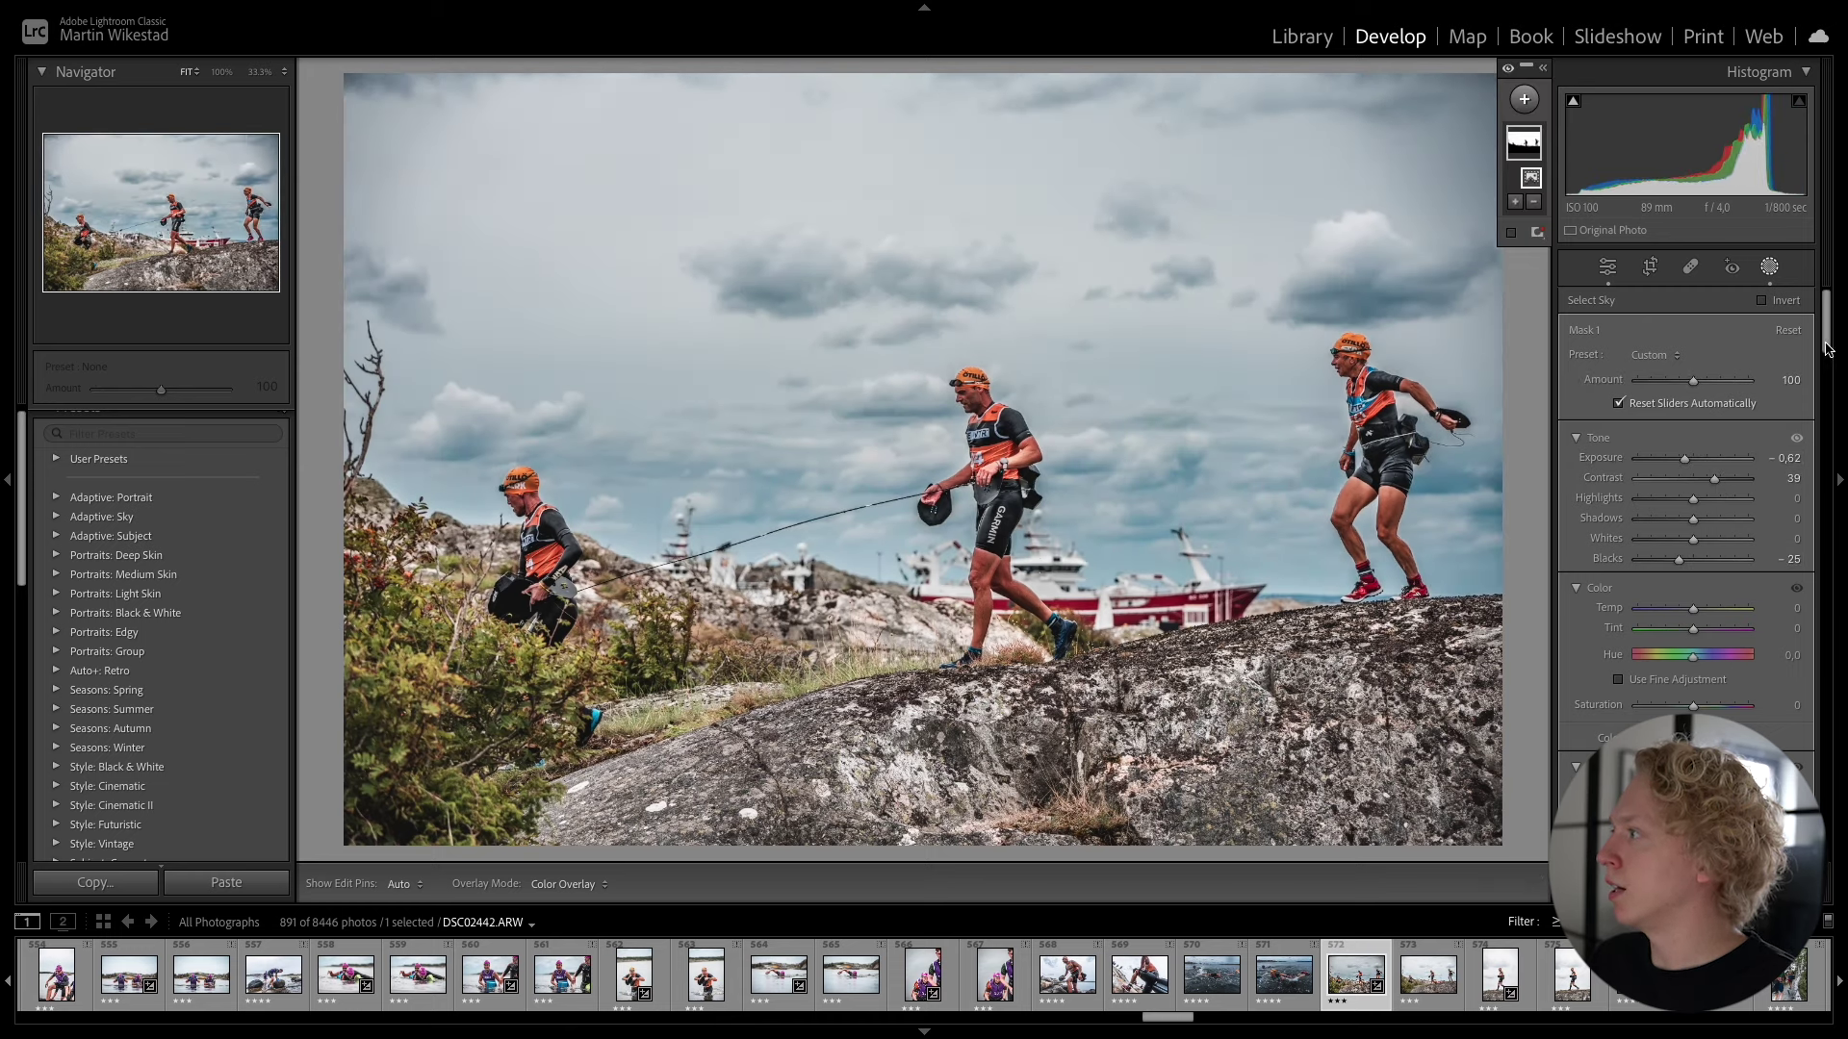
- Bend the sky mask's Point Curve into an S and raise saturation to 33
{"action": "left_click_drag", "start_coordinate": [1829, 348], "coordinate": [1827, 428]}
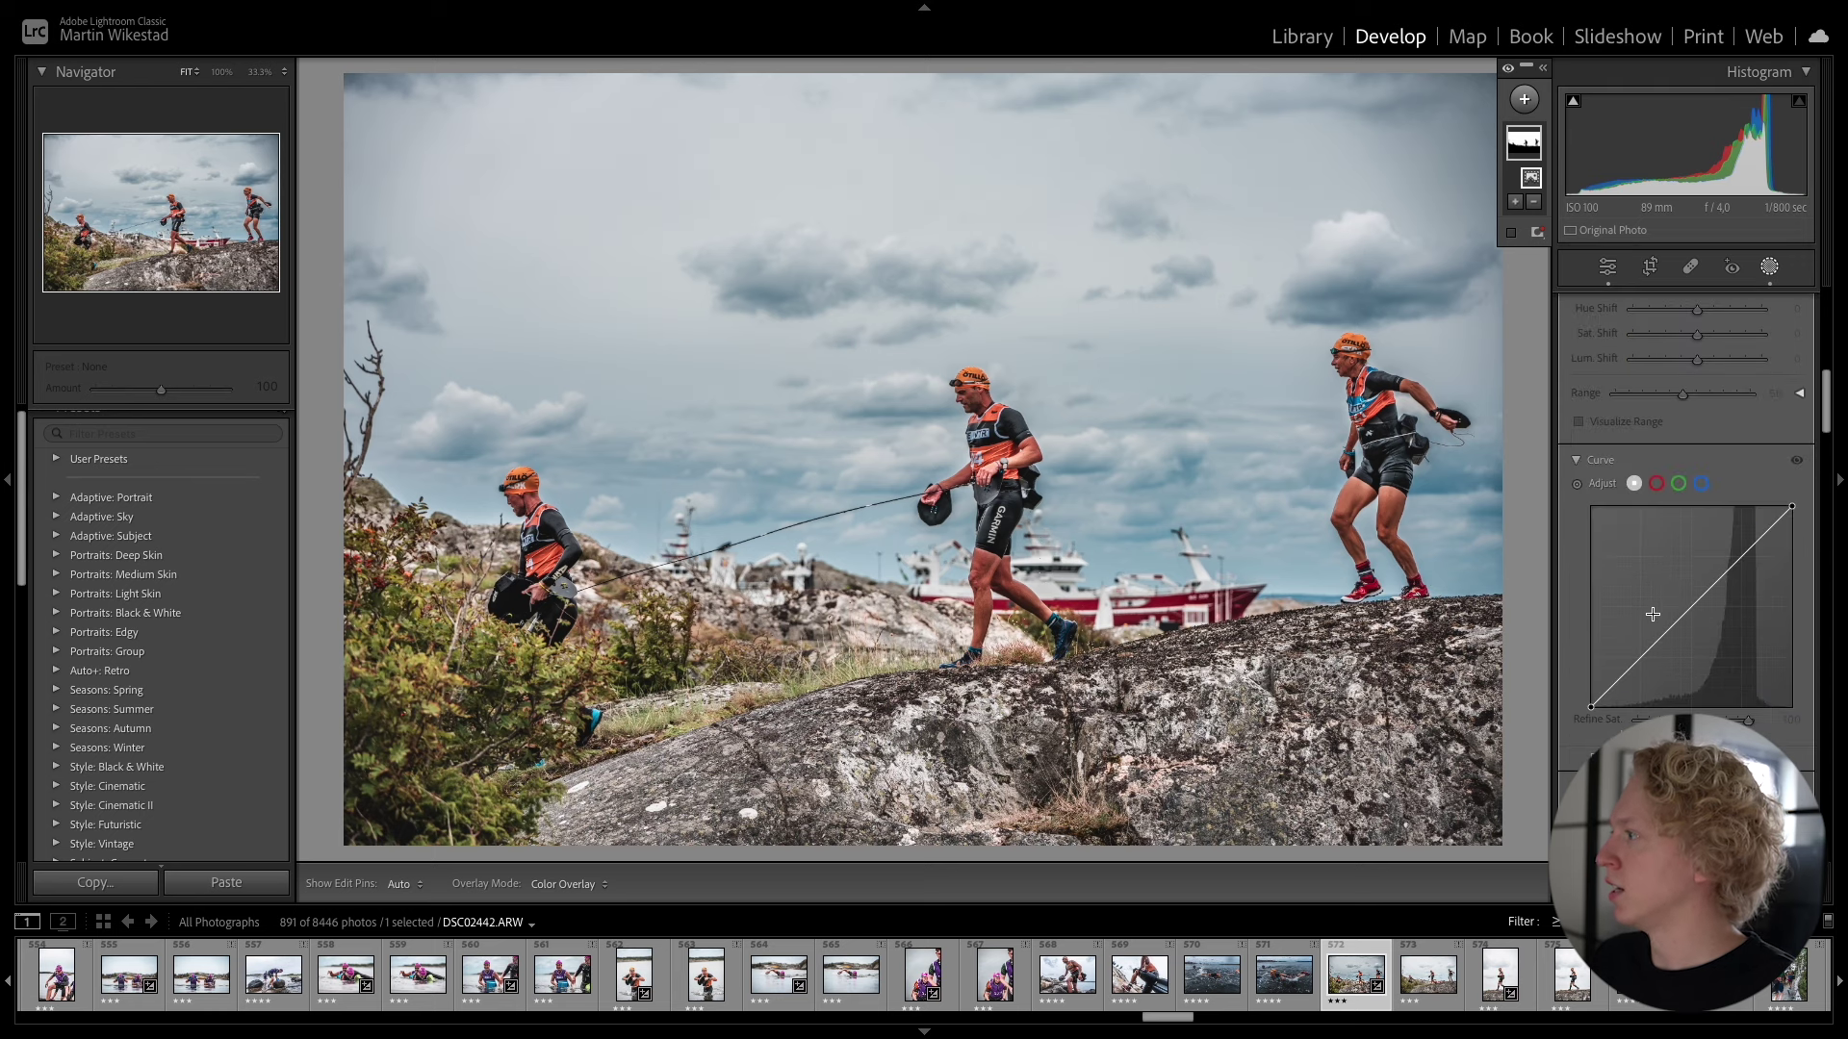
{"action": "left_click_drag", "start_coordinate": [1652, 649], "coordinate": [1653, 652]}
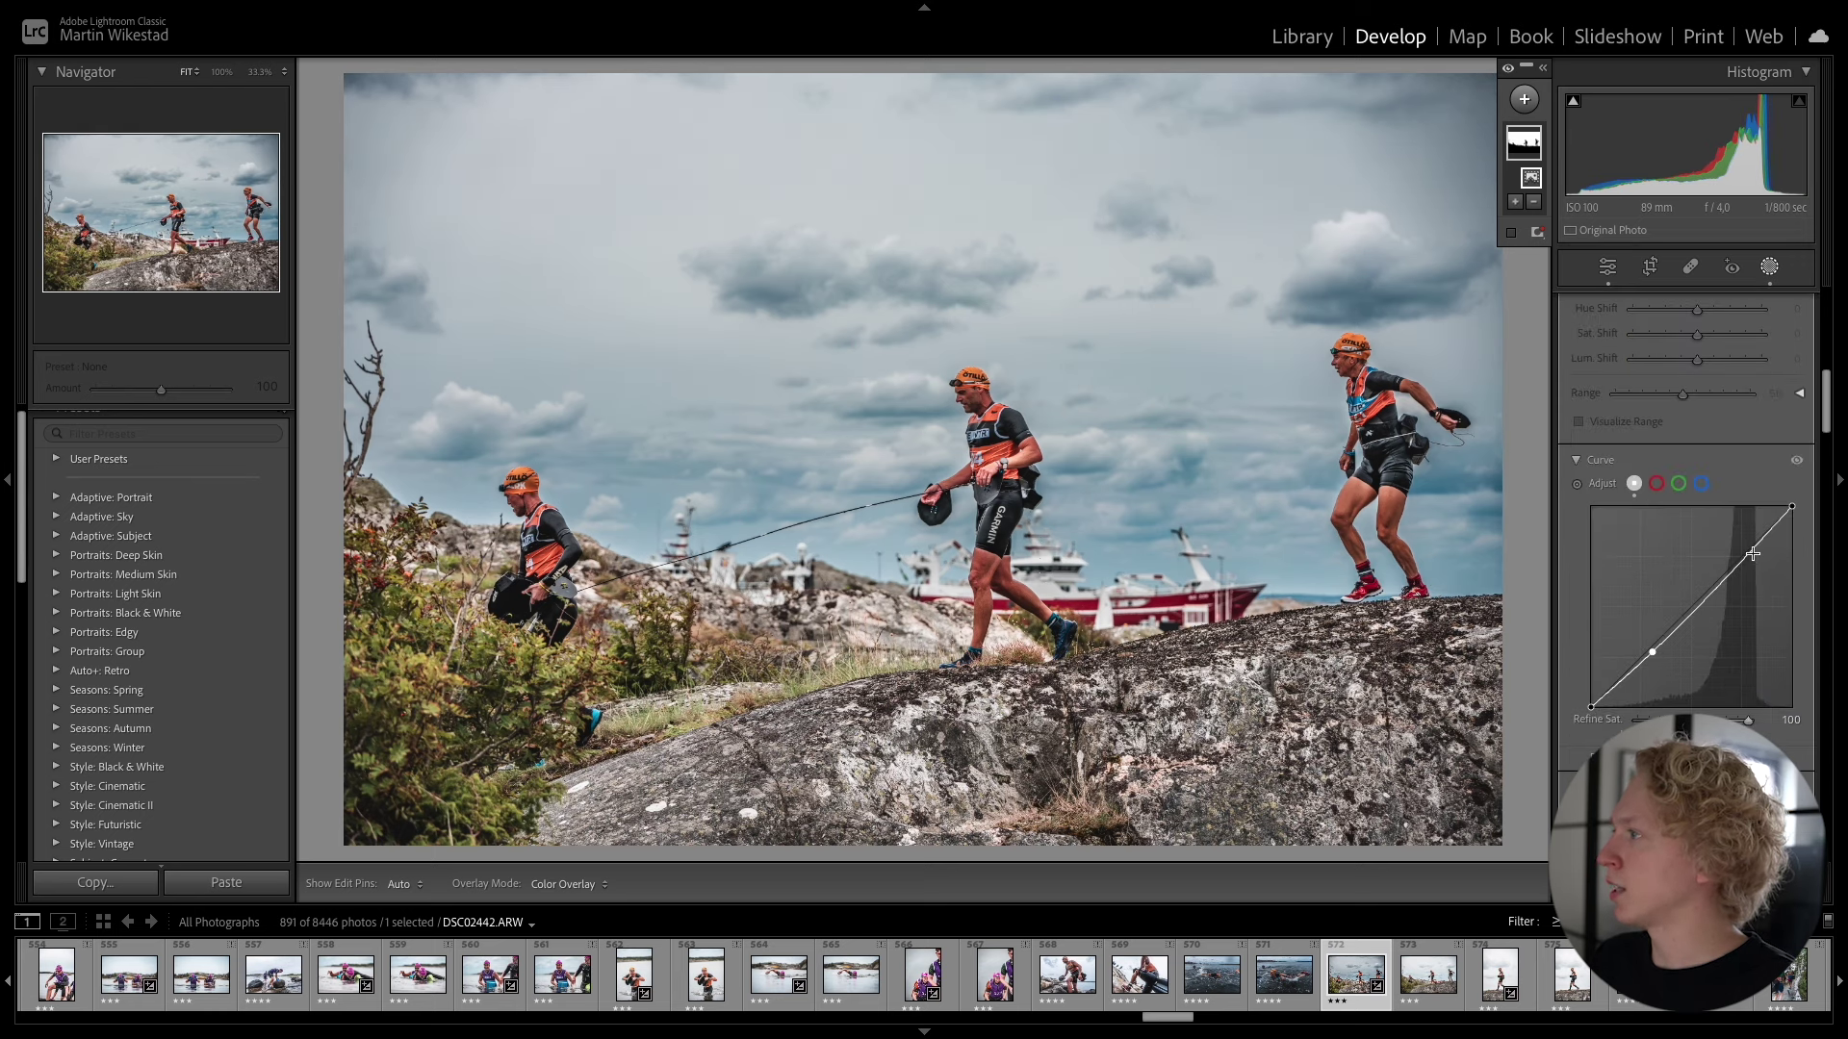
{"action": "left_click_drag", "start_coordinate": [1742, 557], "coordinate": [1740, 546]}
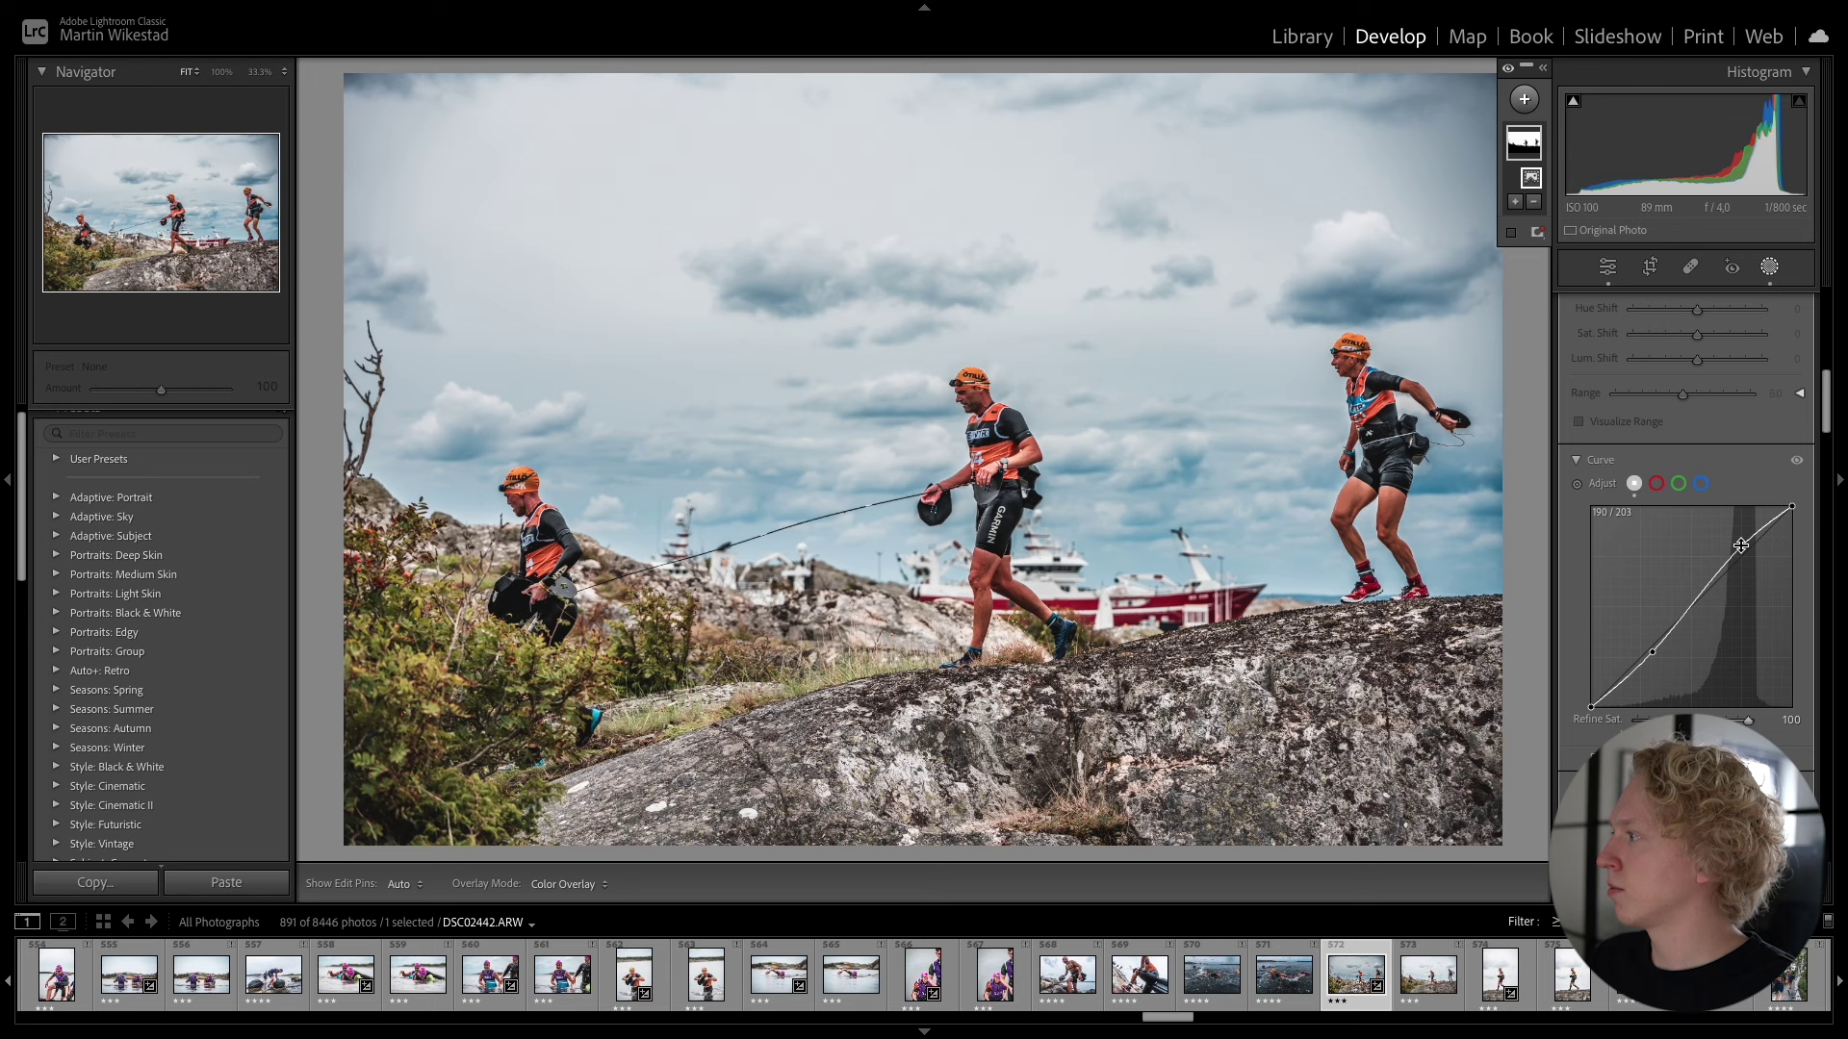
{"action": "left_click_drag", "start_coordinate": [1653, 651], "coordinate": [1655, 672]}
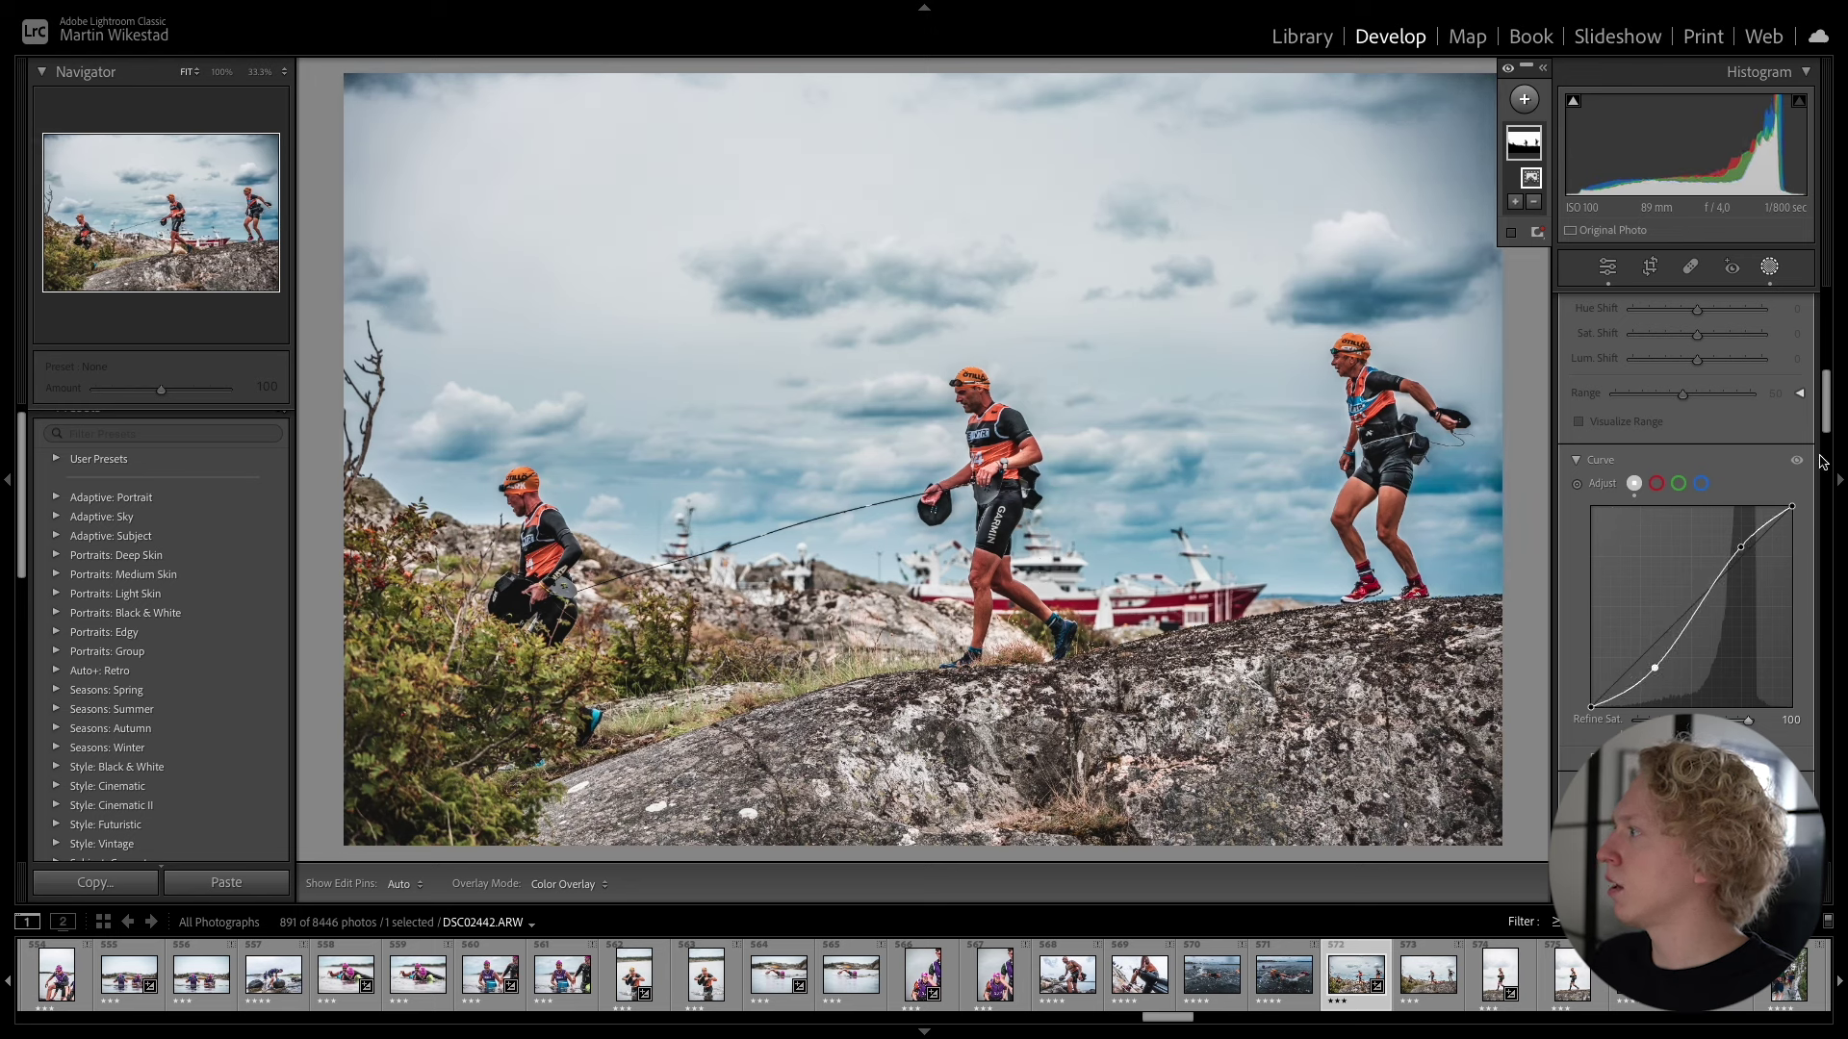
{"action": "left_click_drag", "start_coordinate": [1825, 428], "coordinate": [1826, 347]}
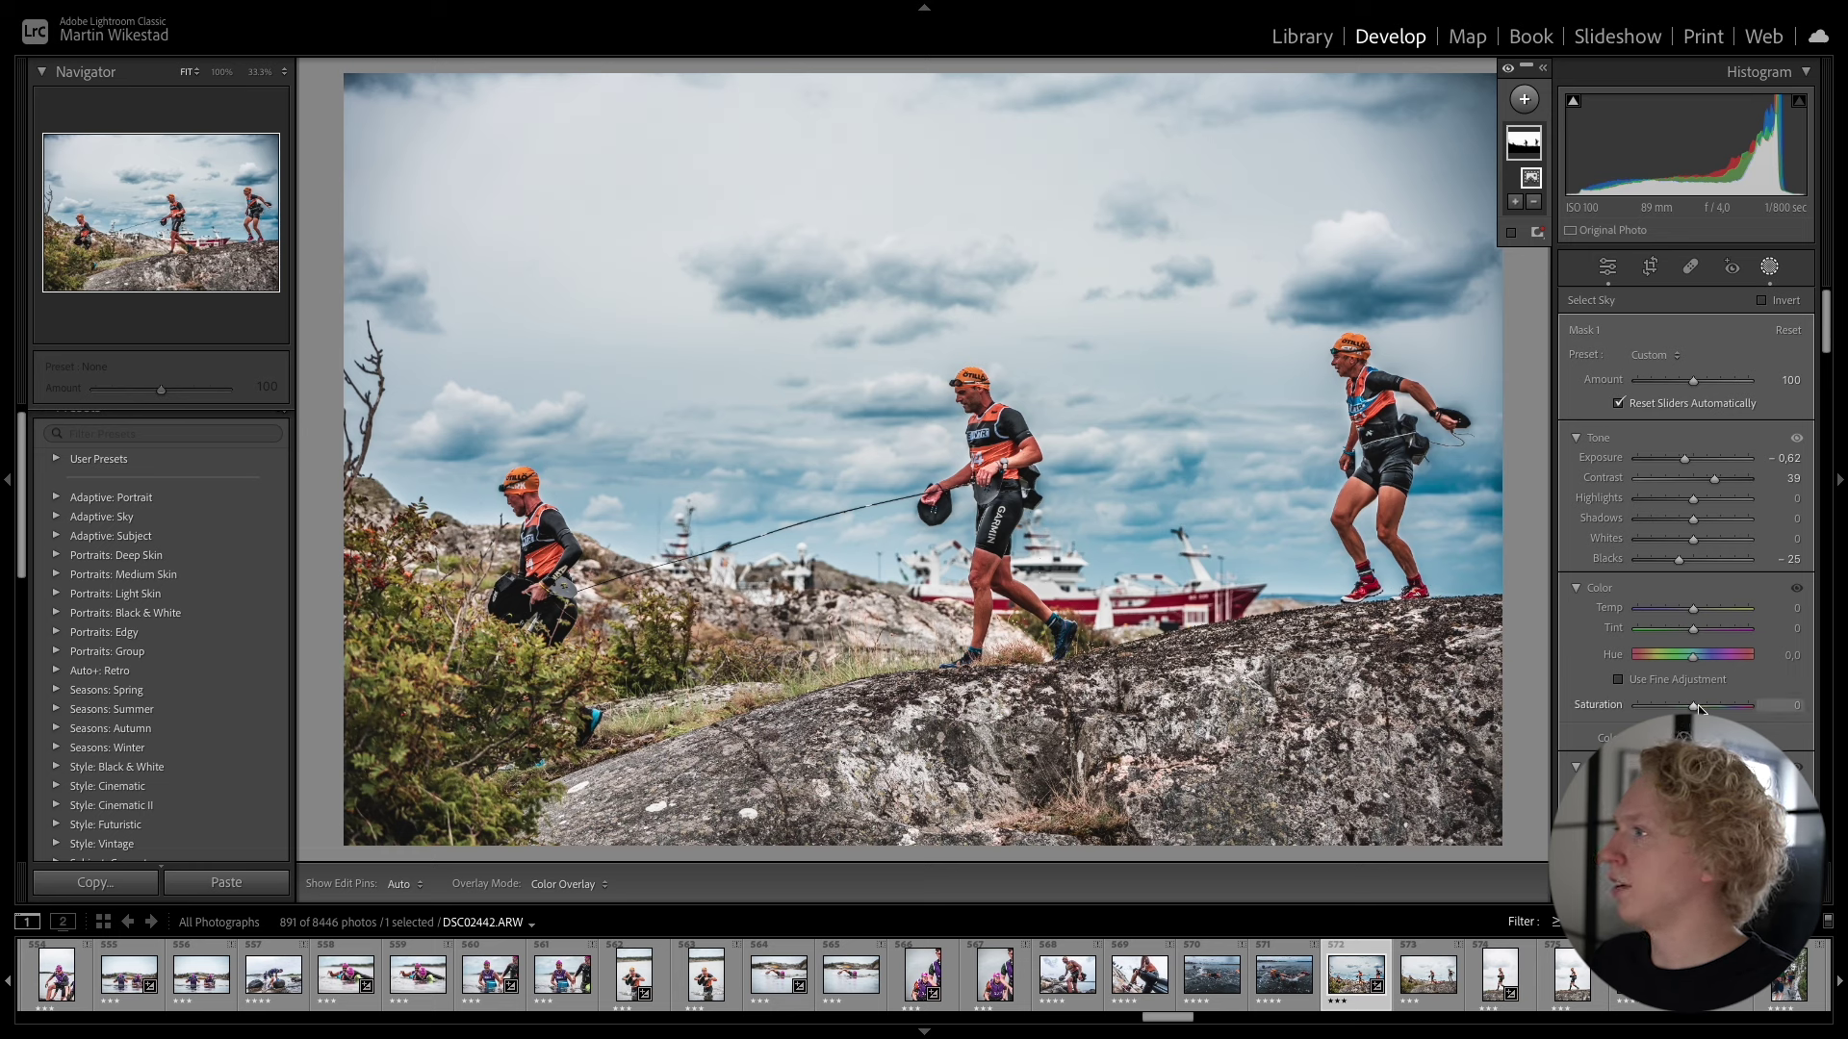
{"action": "left_click_drag", "start_coordinate": [1698, 710], "coordinate": [1716, 710]}
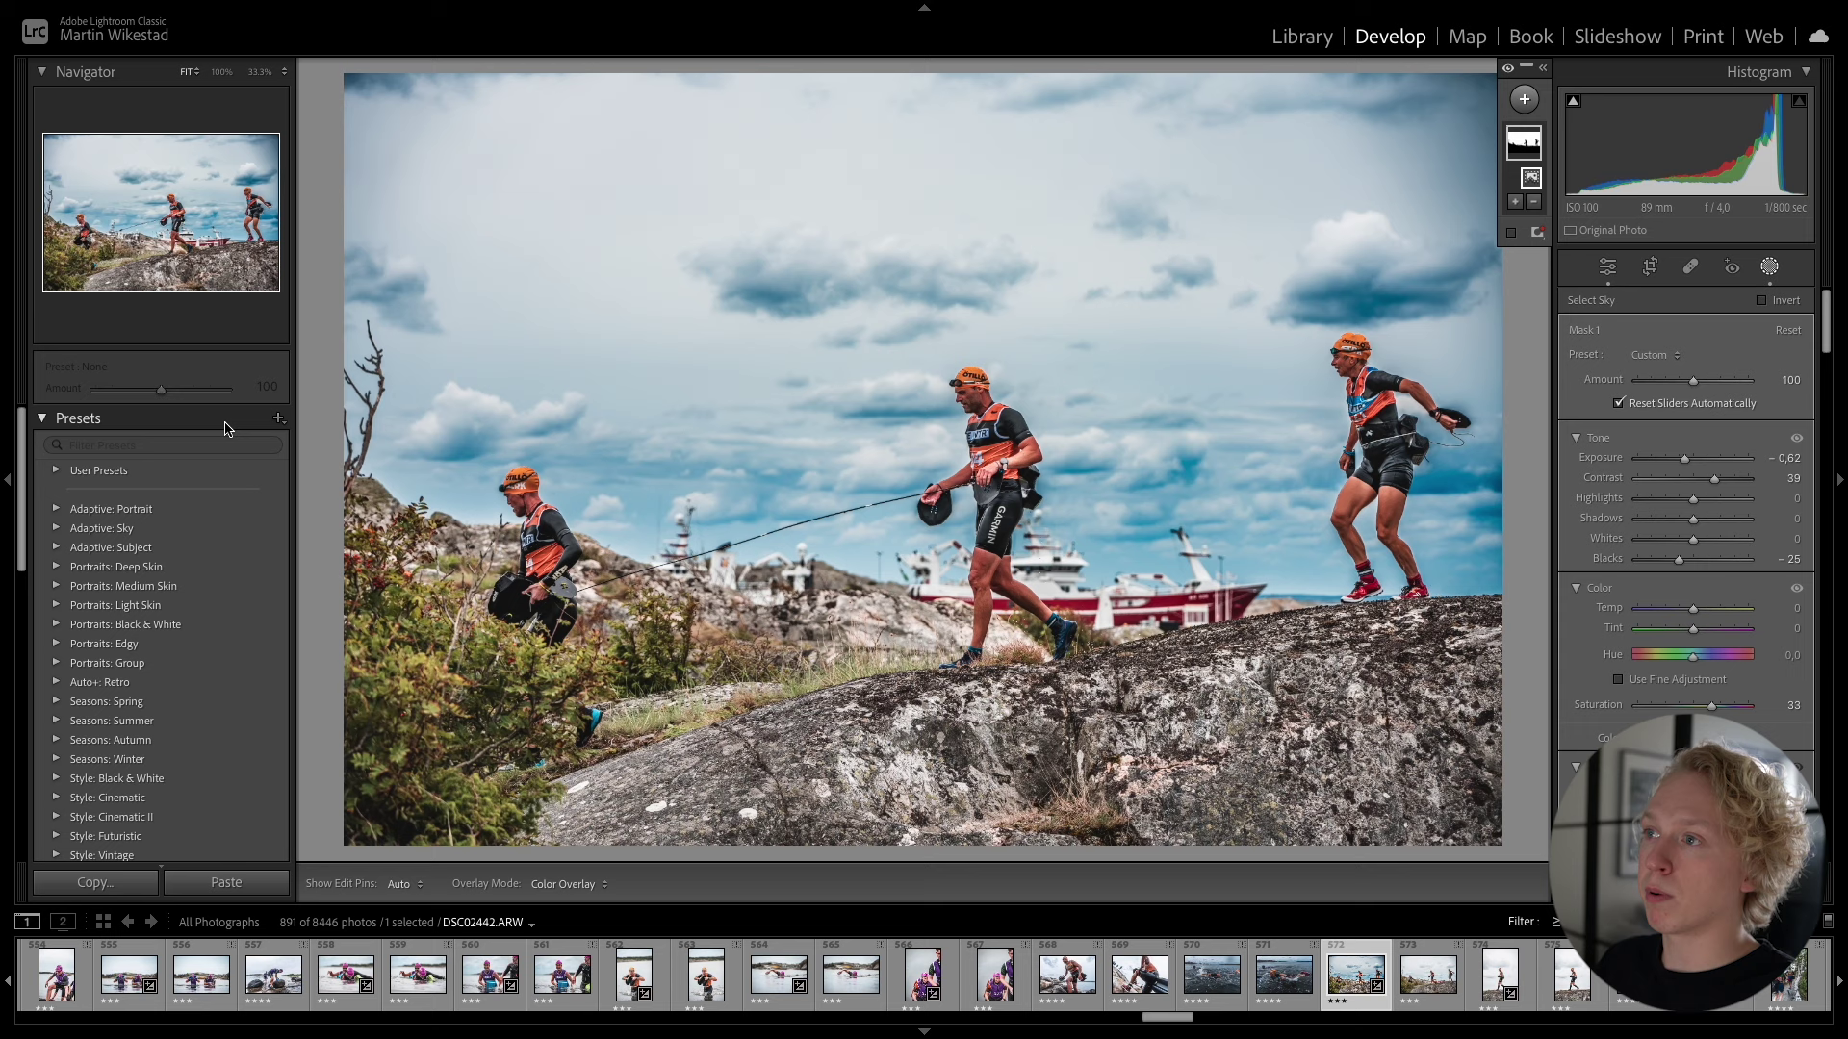
- Start a new develop preset named 'sky contrast'
{"action": "left_click", "coordinate": [278, 422]}
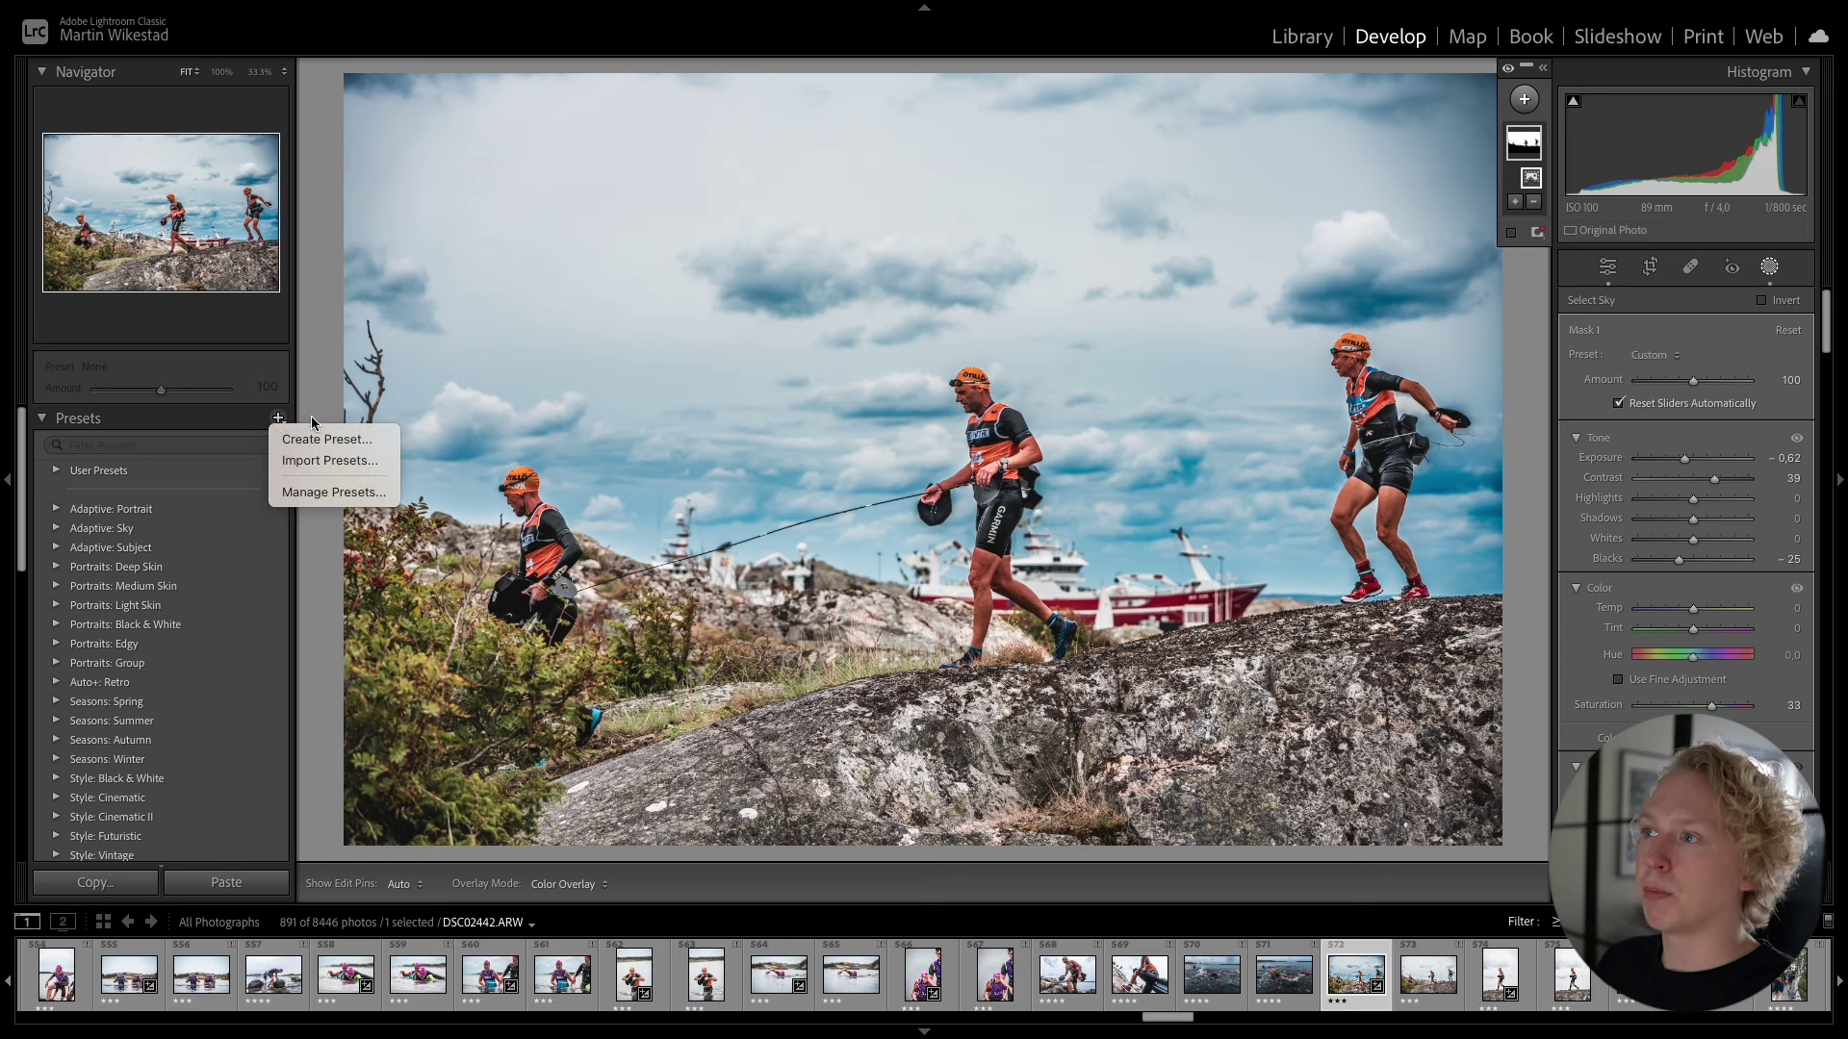
{"action": "left_click", "coordinate": [328, 441]}
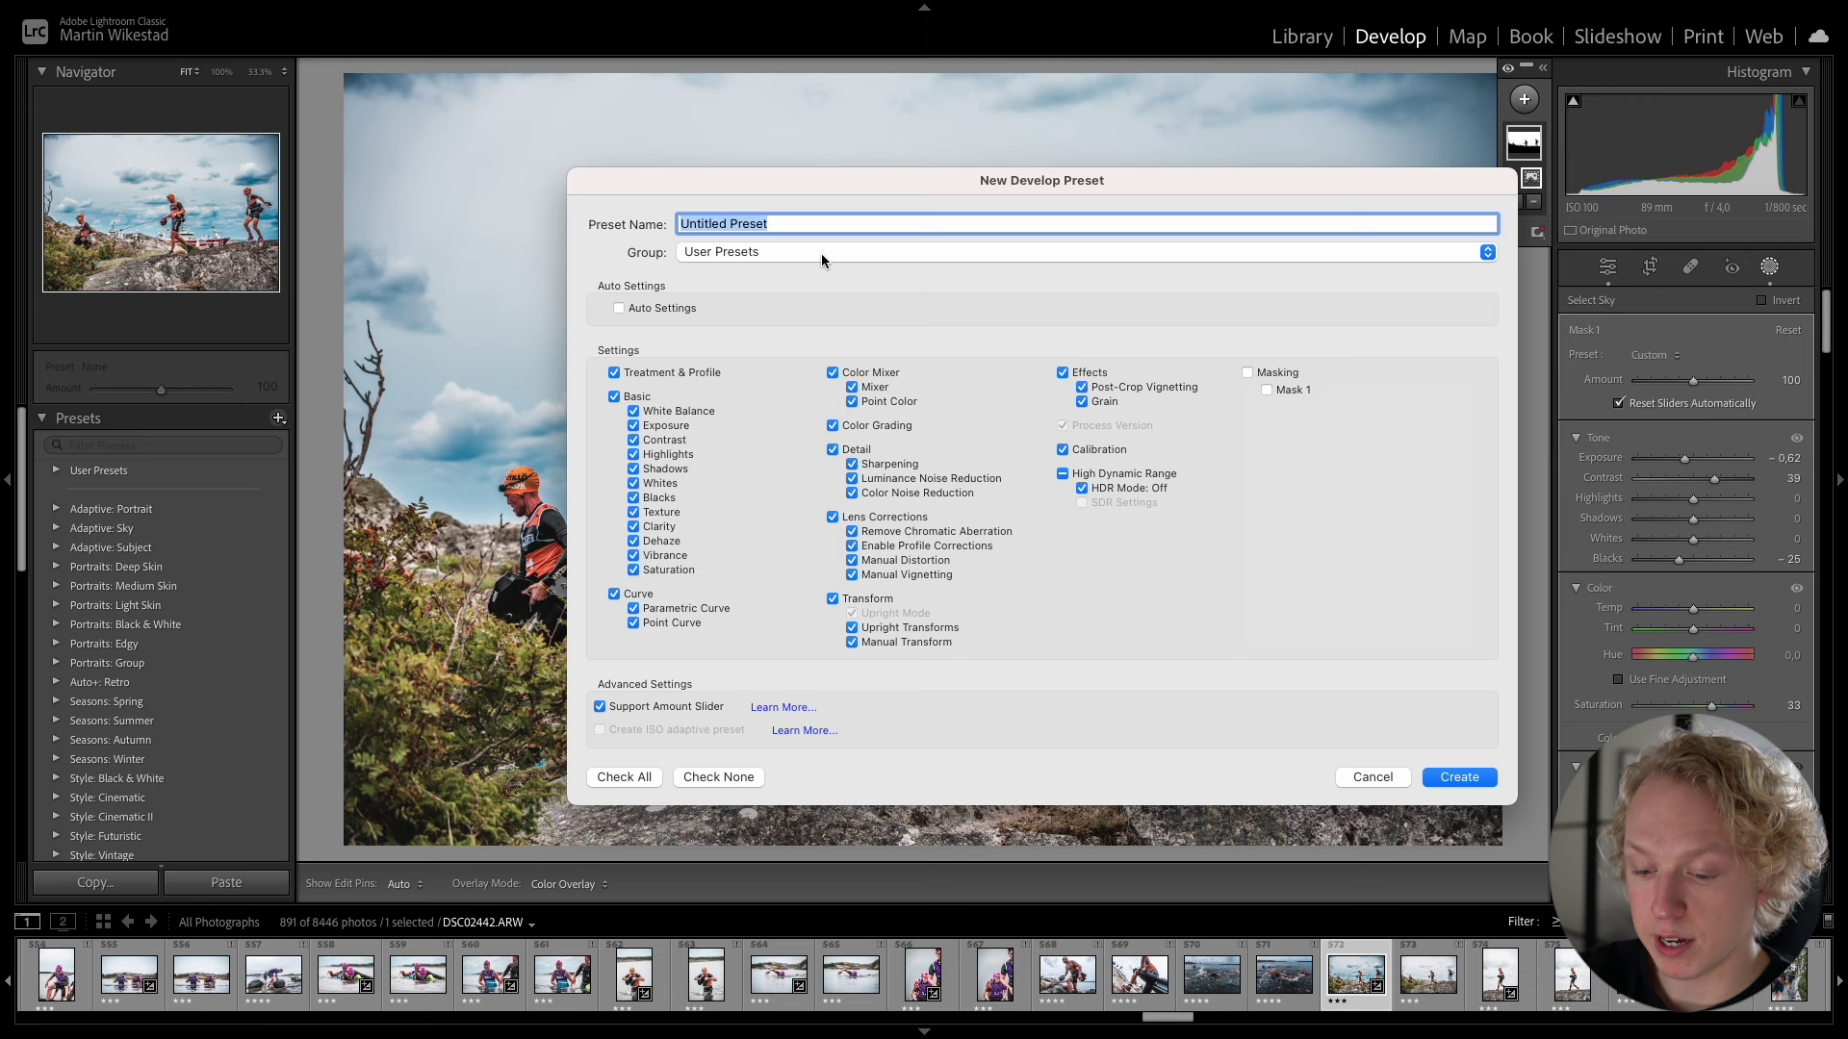
{"action": "type", "text": "sky contrast"}
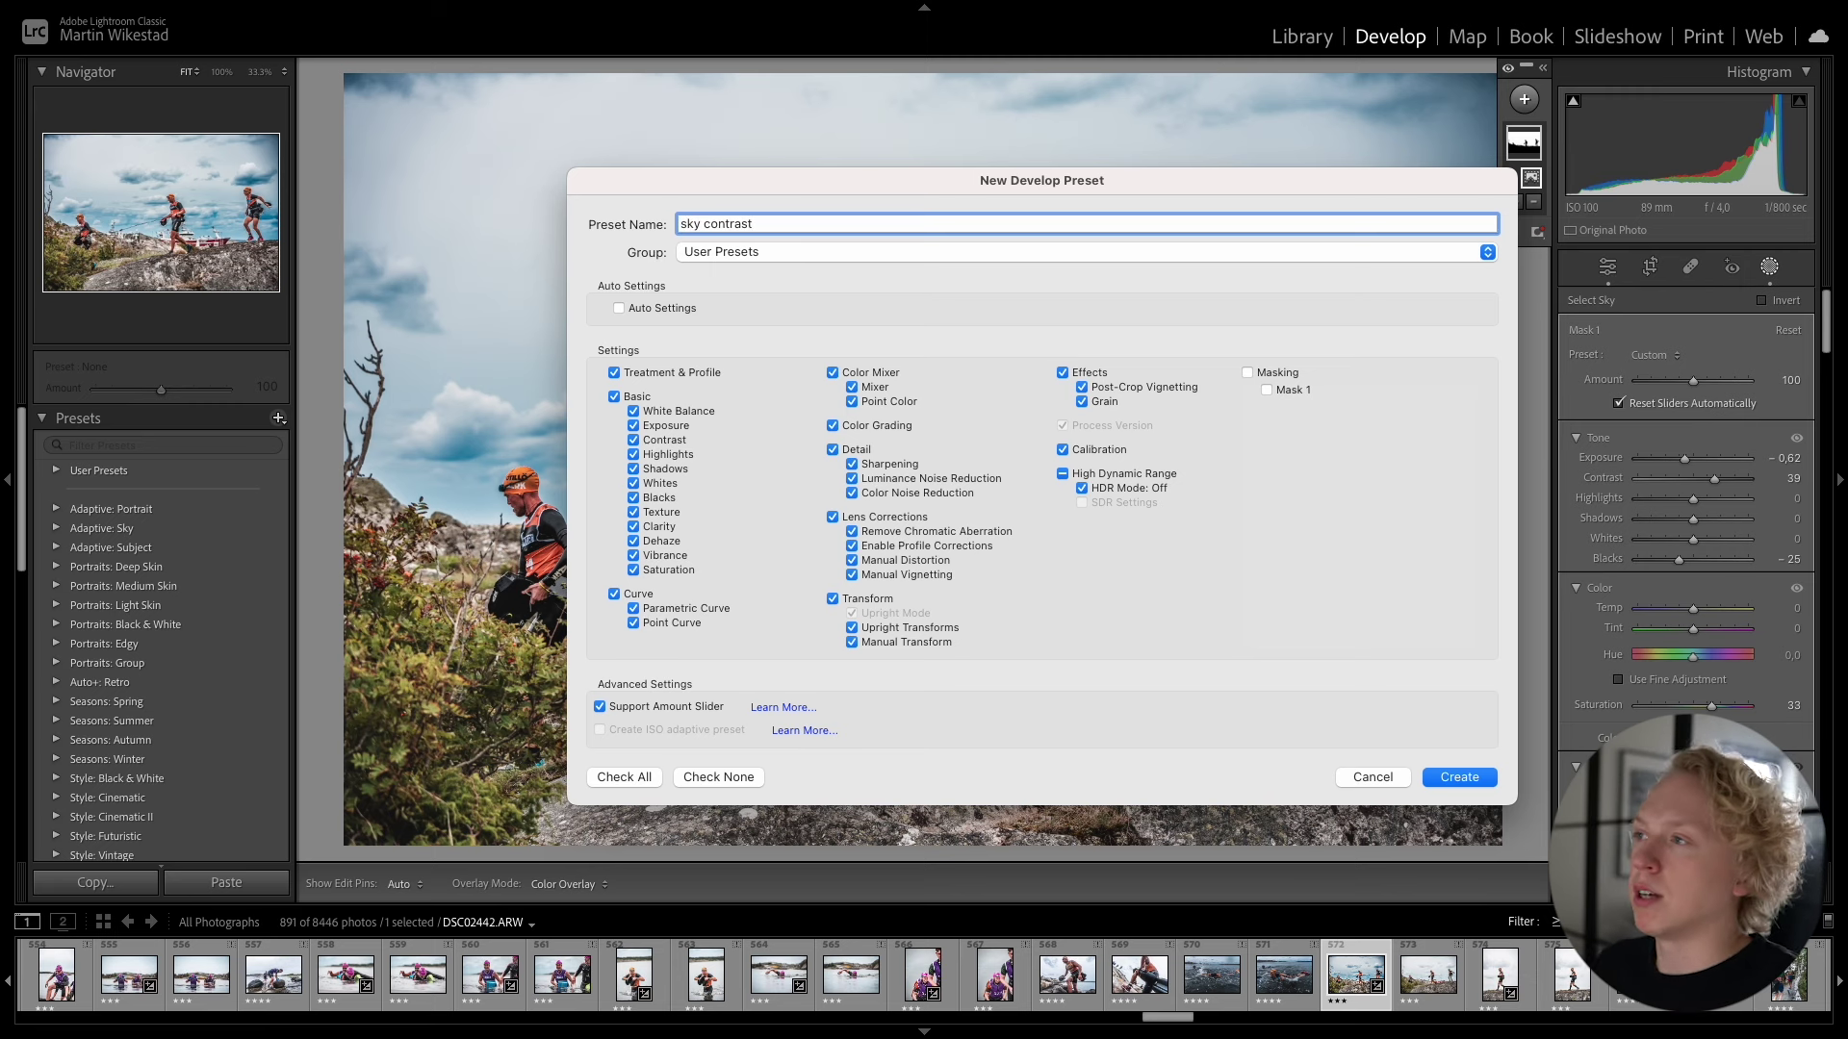
- Exclude Treatment, Basic, Curve, Color Mixer, Color Grading, Detail, Lens Corrections and Transform from the preset
{"action": "left_click", "coordinate": [614, 373]}
{"action": "left_click", "coordinate": [614, 396]}
{"action": "left_click", "coordinate": [614, 593]}
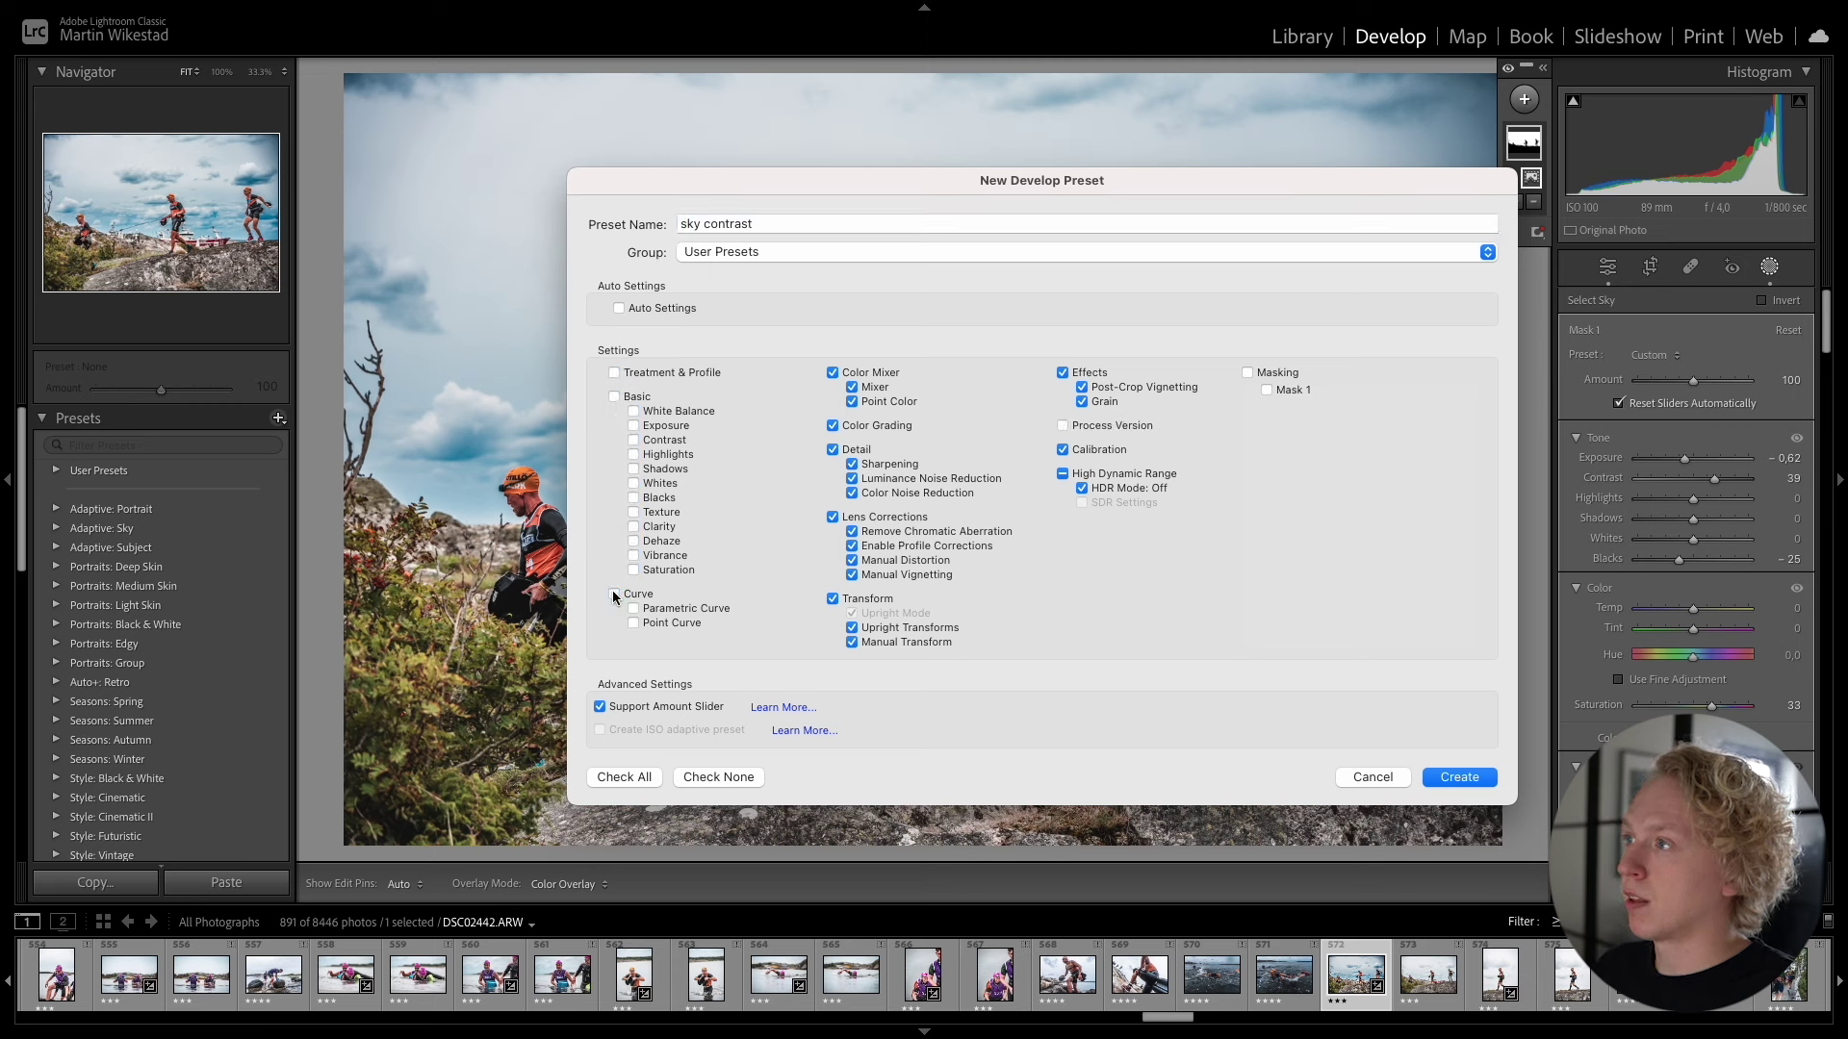
{"action": "left_click", "coordinate": [833, 374]}
{"action": "left_click", "coordinate": [832, 426]}
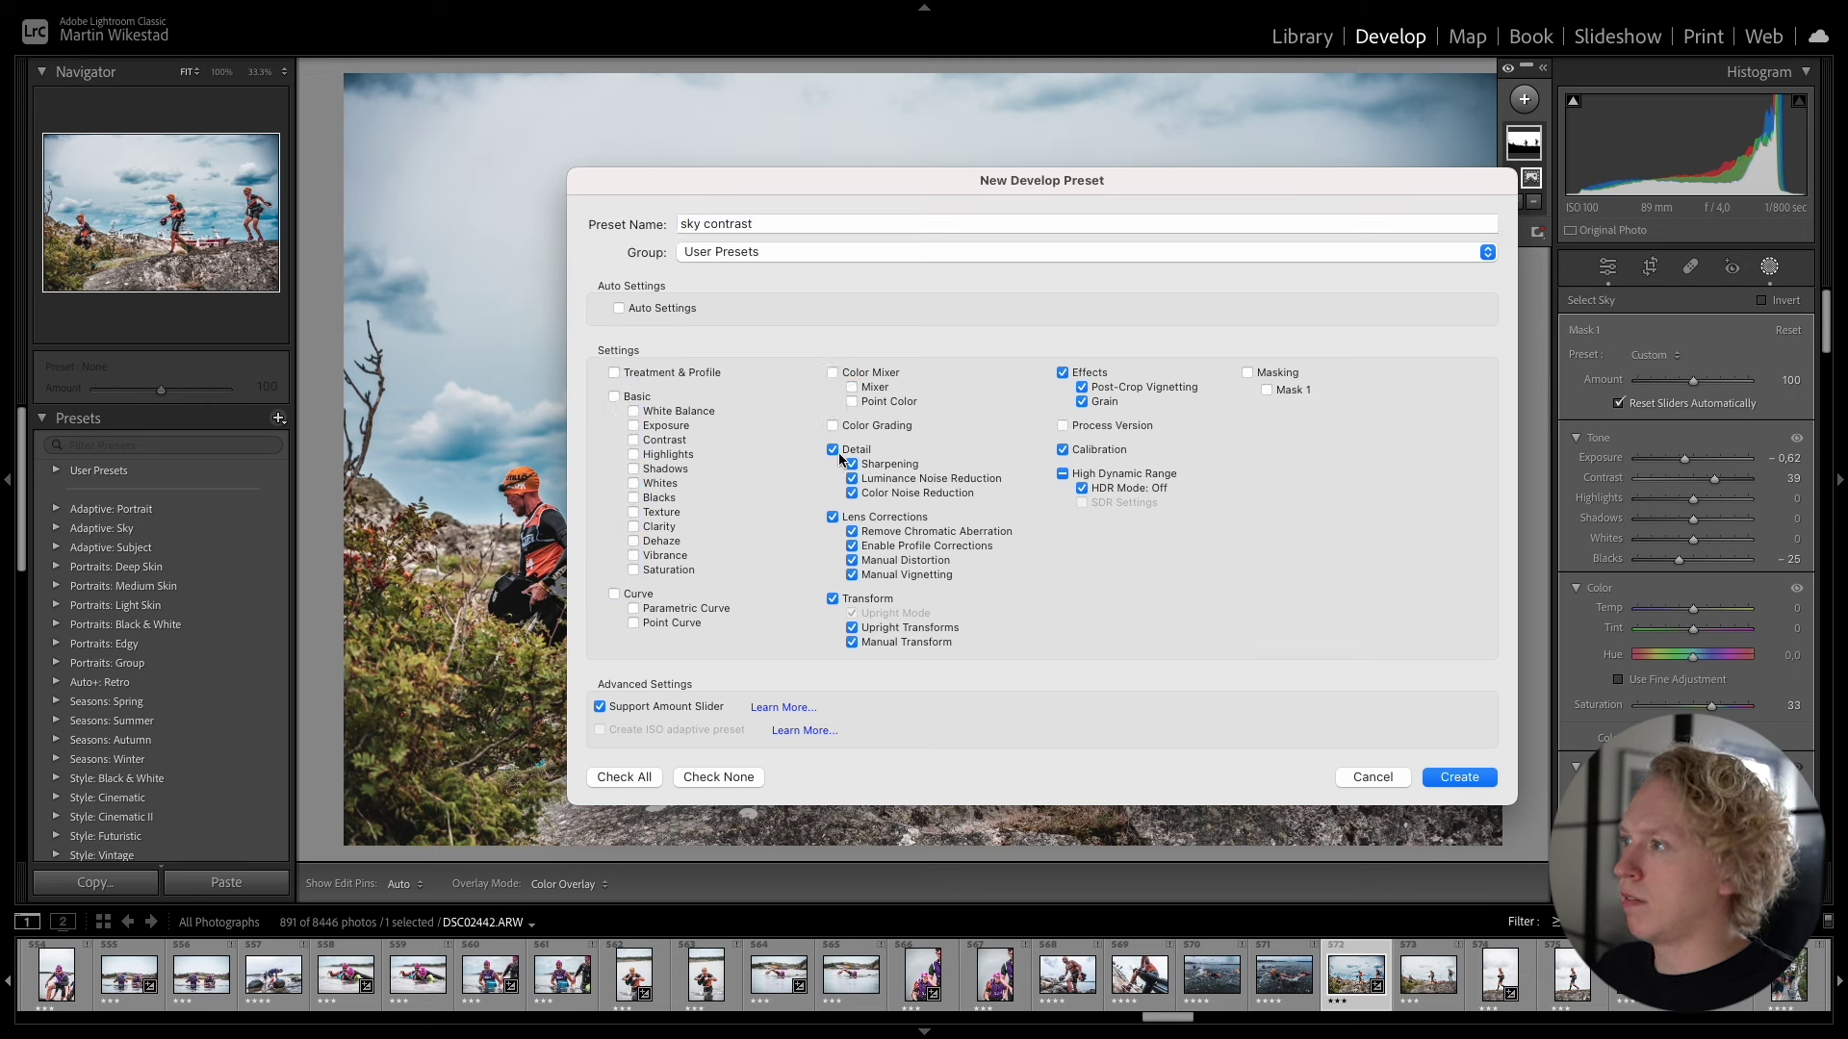
{"action": "left_click", "coordinate": [832, 449]}
{"action": "left_click", "coordinate": [832, 517]}
{"action": "left_click", "coordinate": [832, 598]}
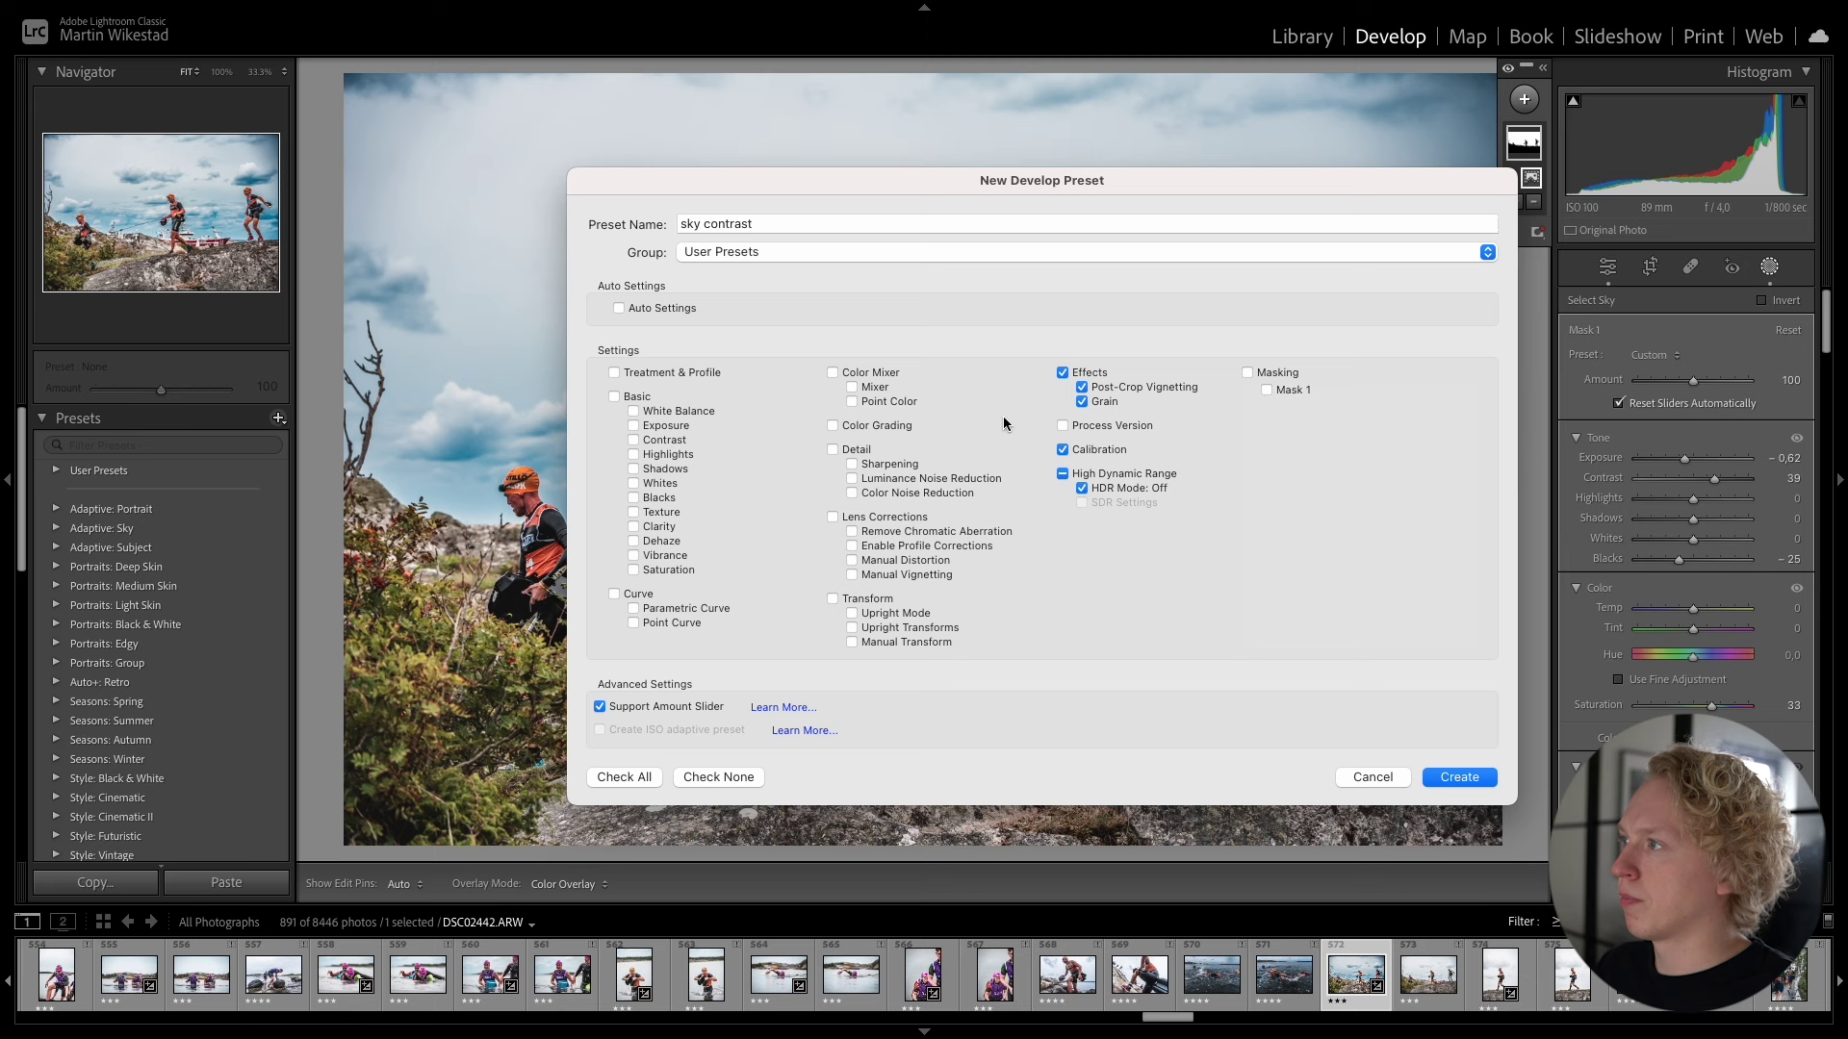
- Exclude Effects, Calibration and HDR, include only Mask 1, and create the preset
{"action": "left_click", "coordinate": [1062, 373]}
{"action": "left_click", "coordinate": [1062, 449]}
{"action": "left_click", "coordinate": [1062, 473]}
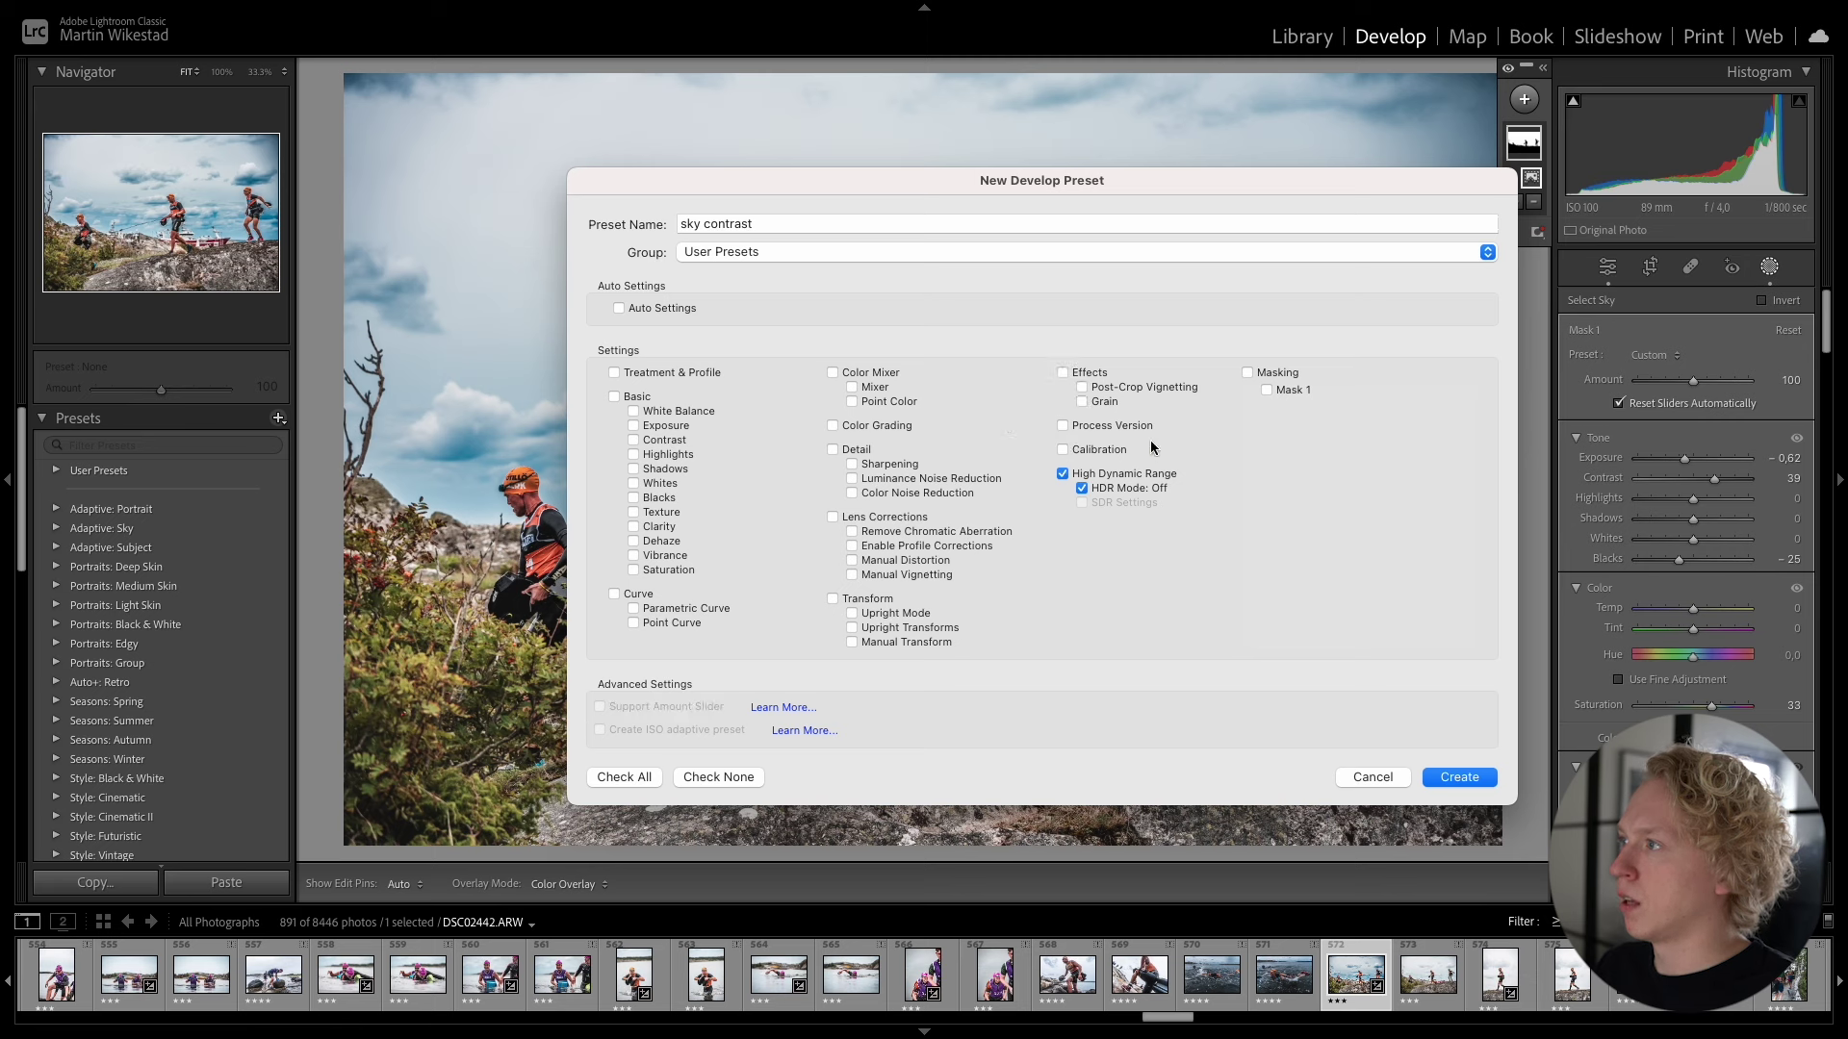
{"action": "left_click", "coordinate": [1063, 475]}
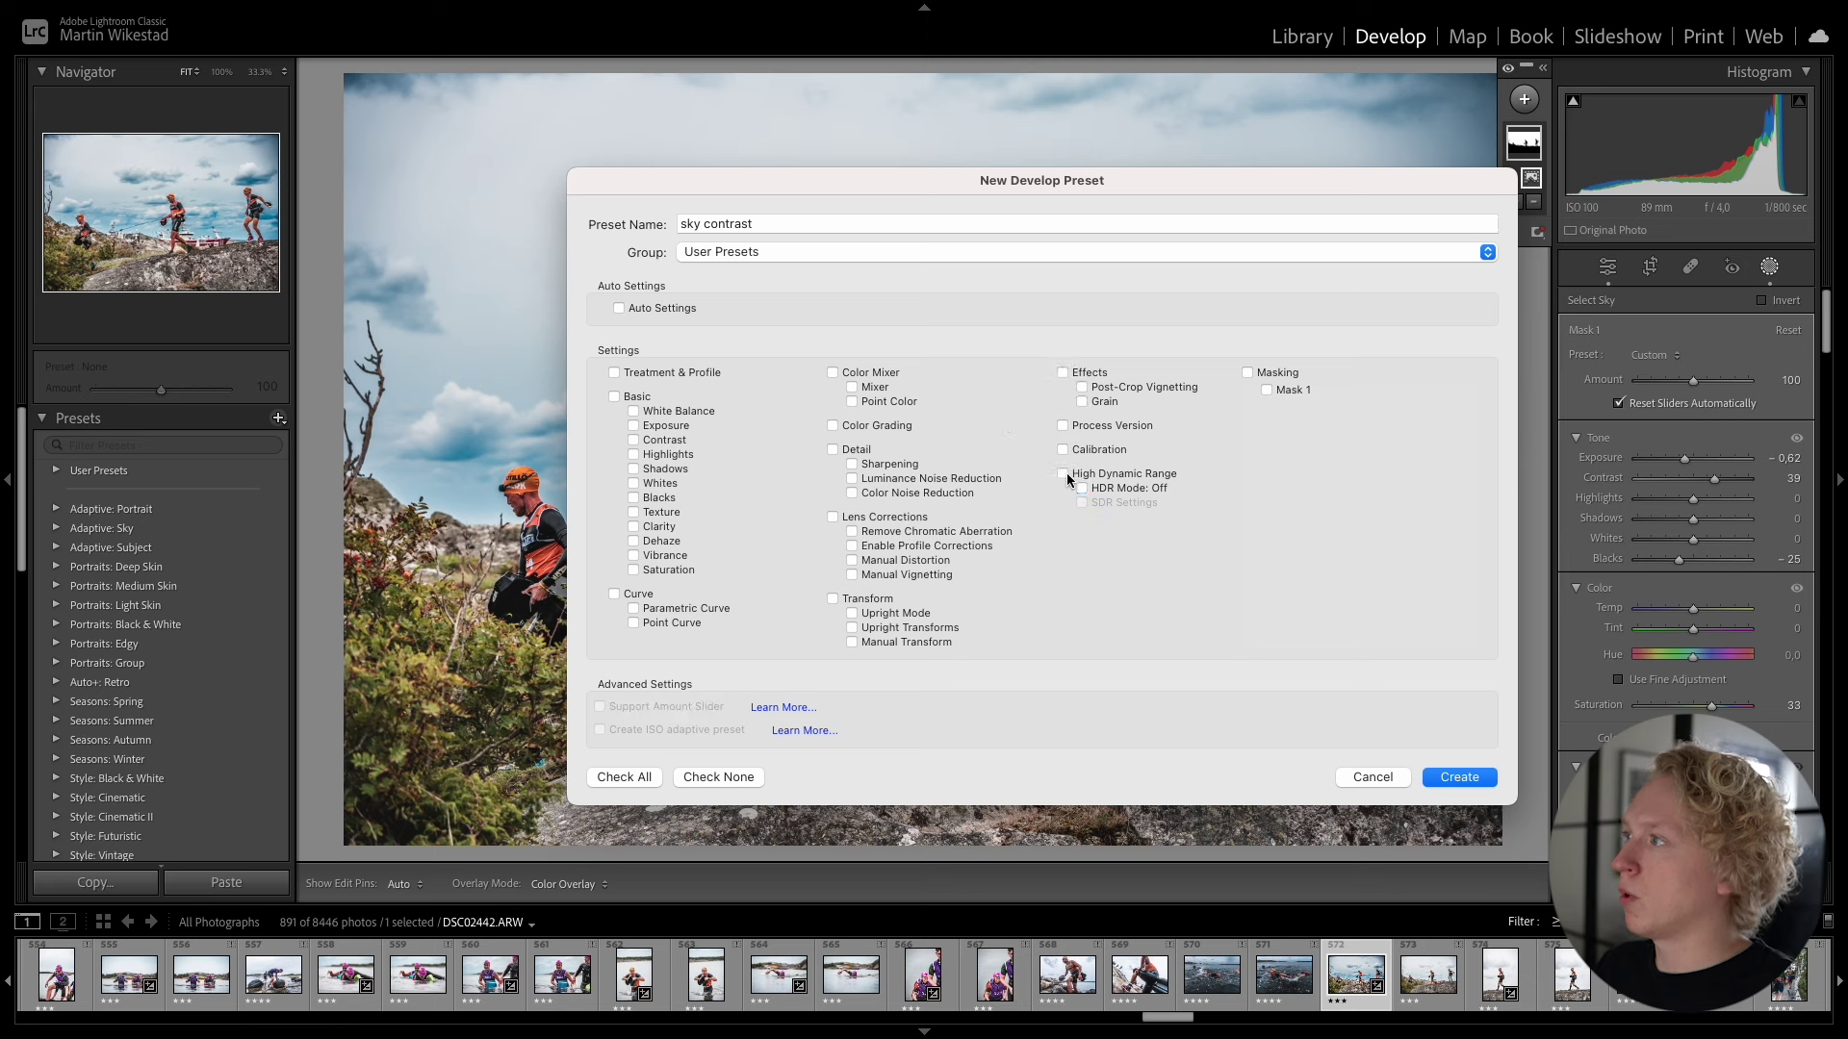
{"action": "left_click", "coordinate": [1248, 372]}
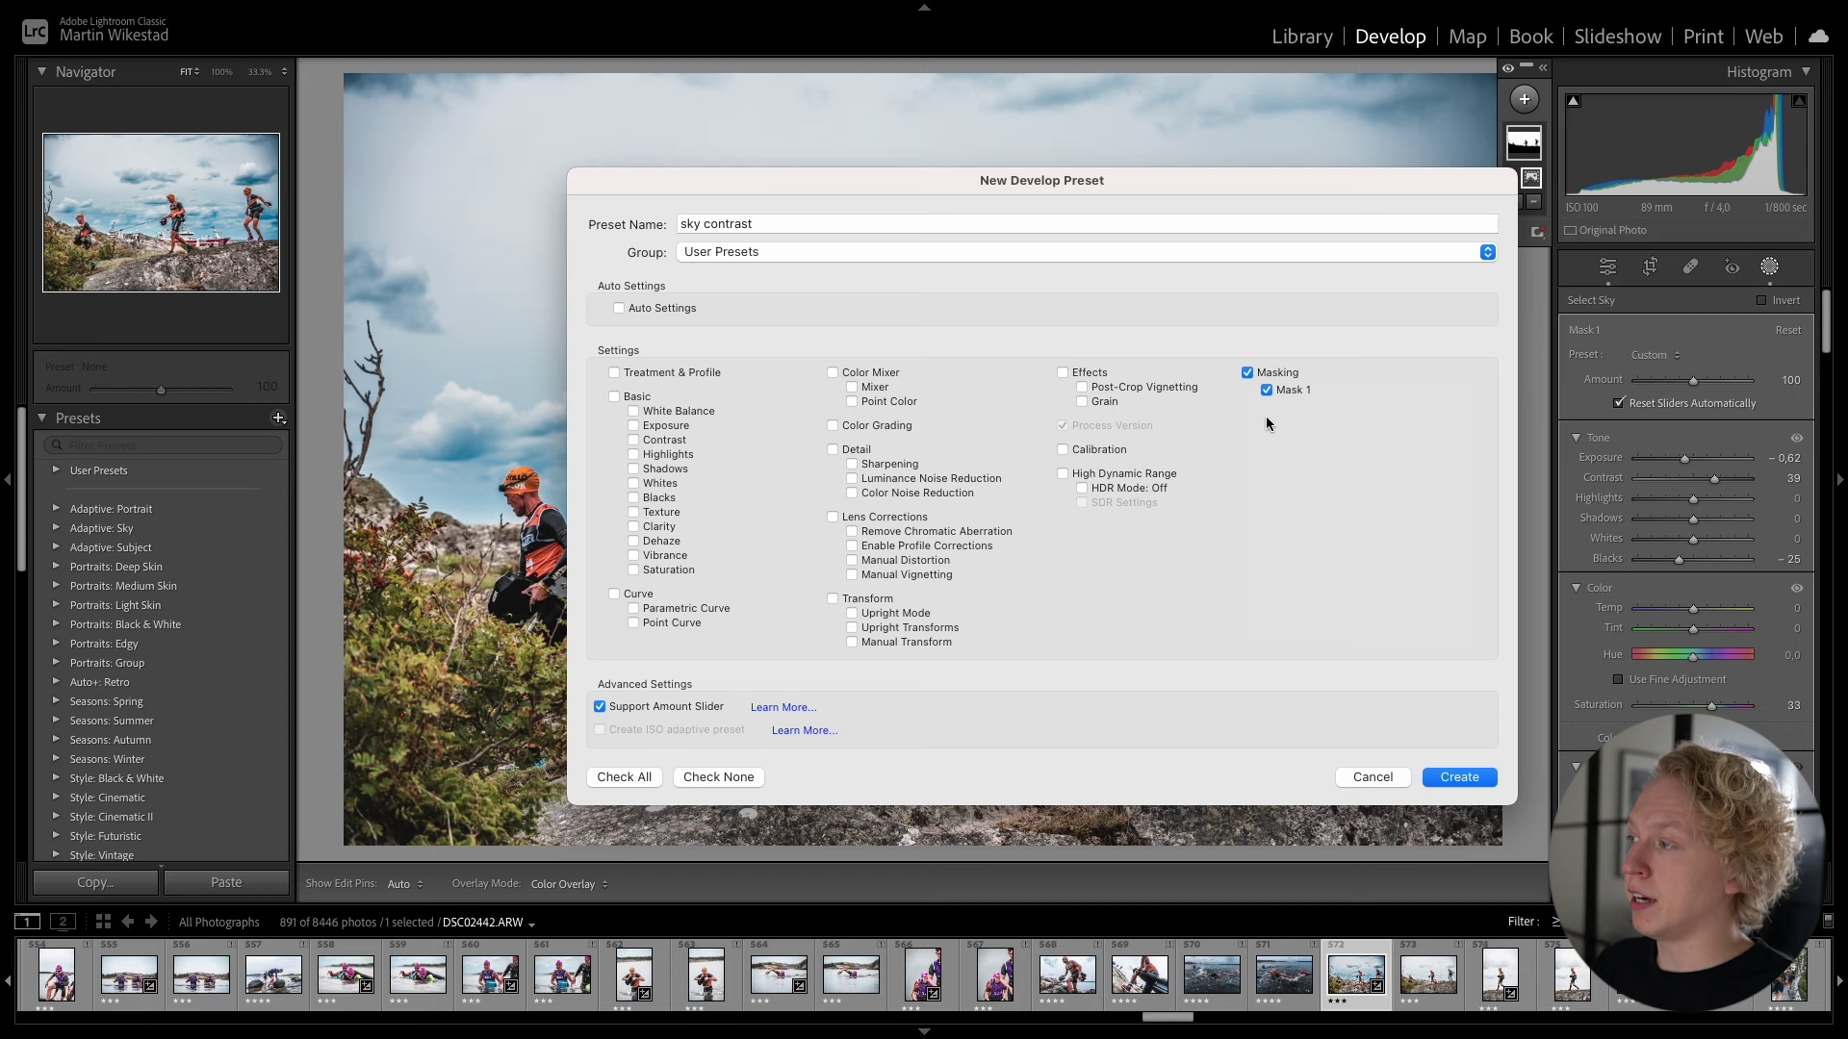
{"action": "left_click", "coordinate": [1457, 778]}
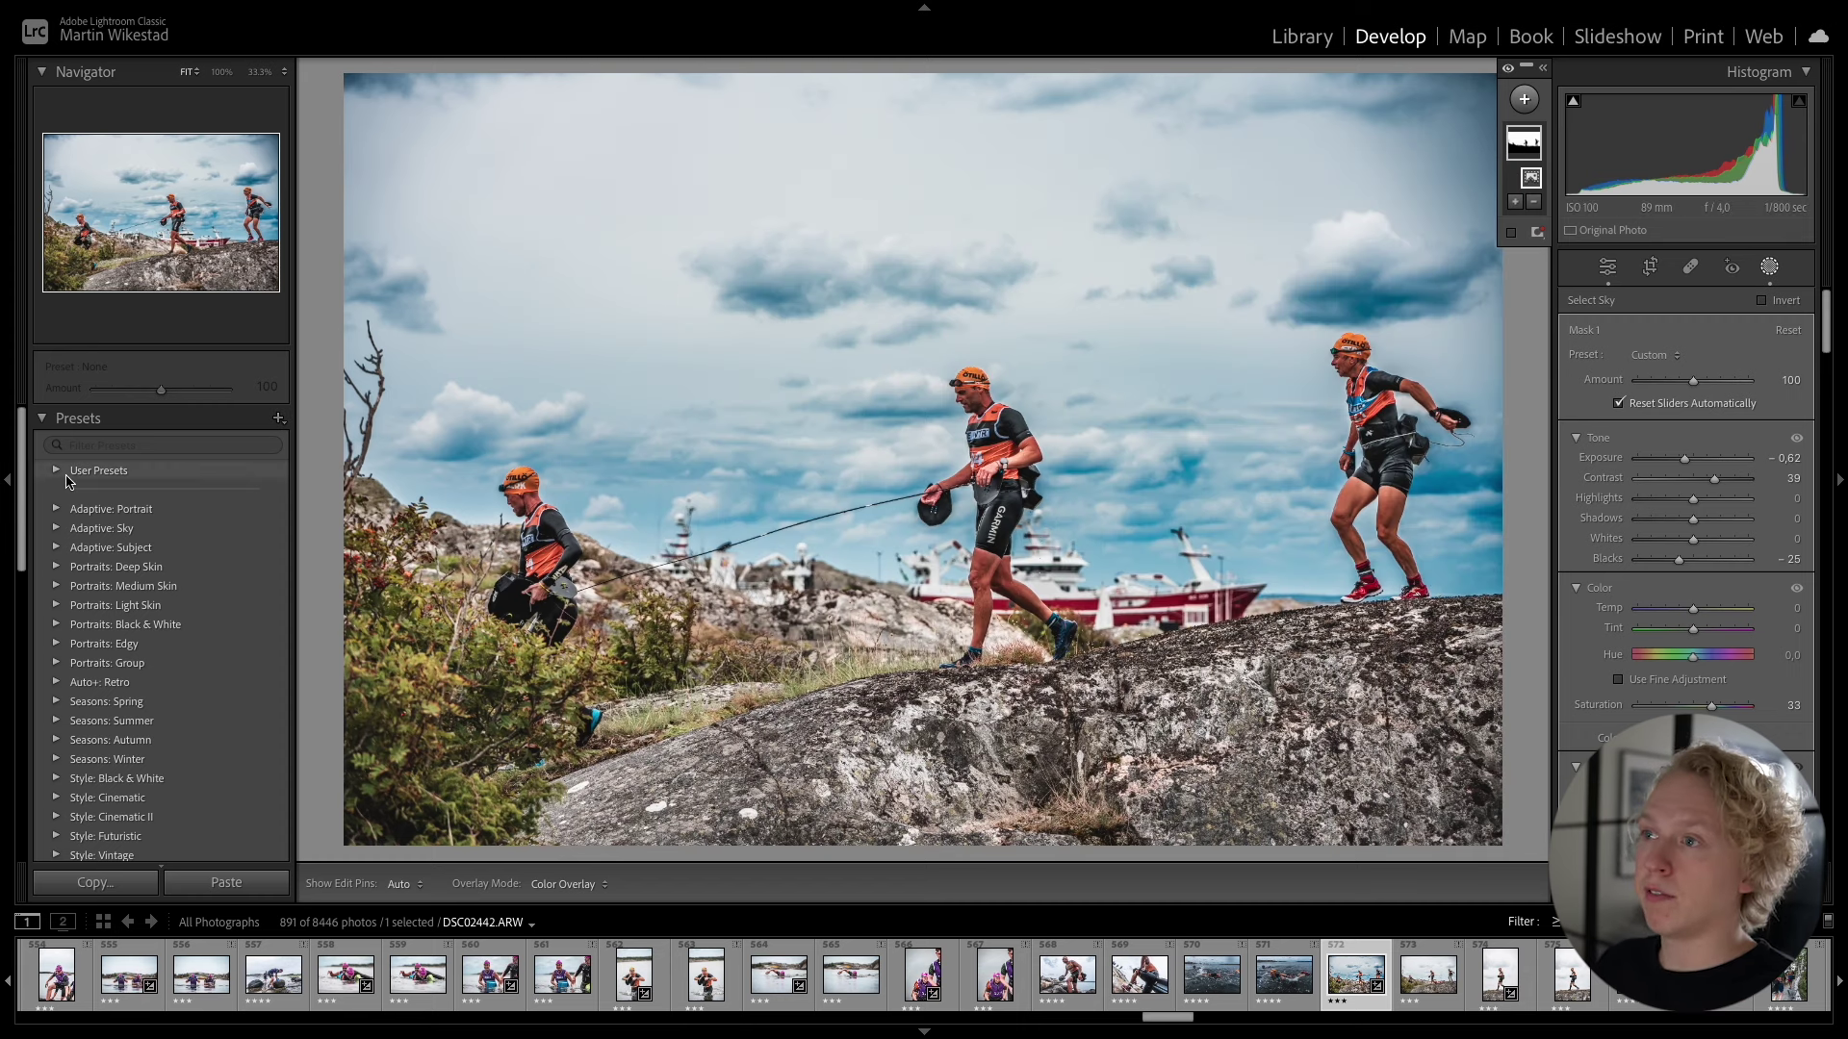
- Expand User Presets and open the lone runner photo DSC02464.ARW
{"action": "left_click", "coordinate": [57, 472]}
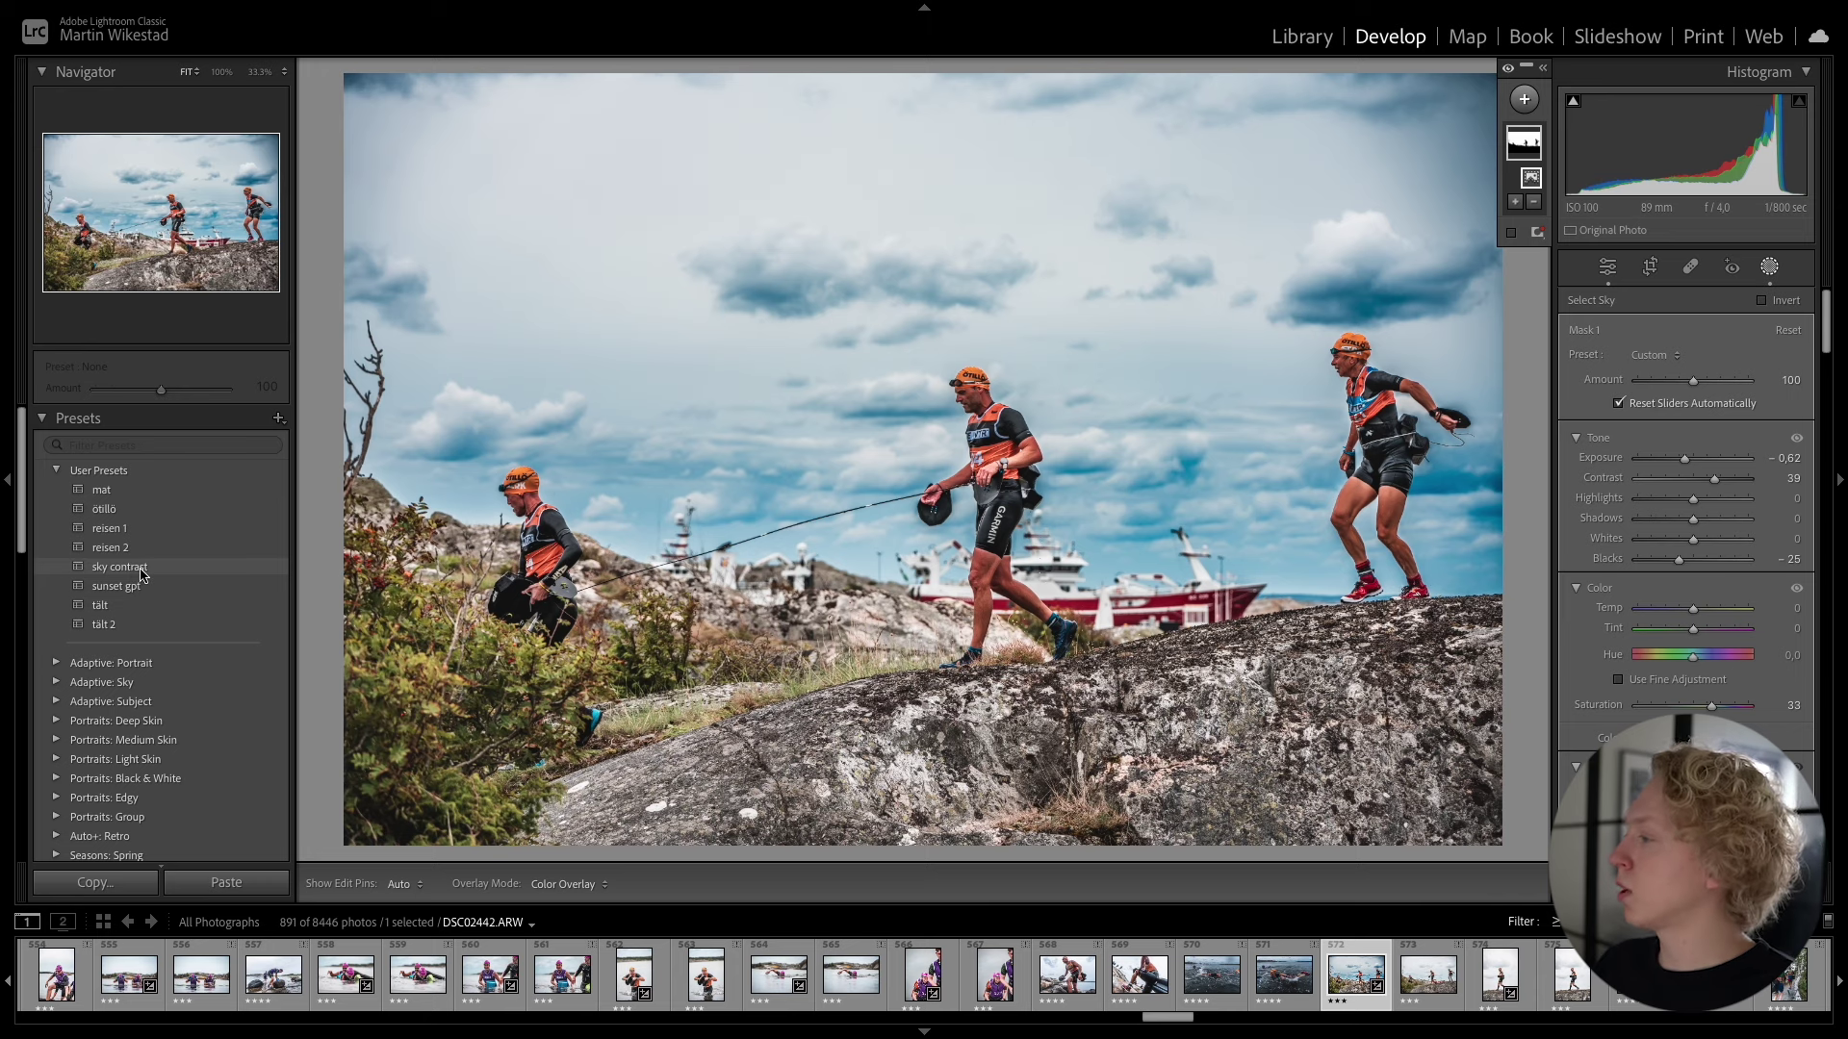
{"action": "left_click", "coordinate": [1507, 981]}
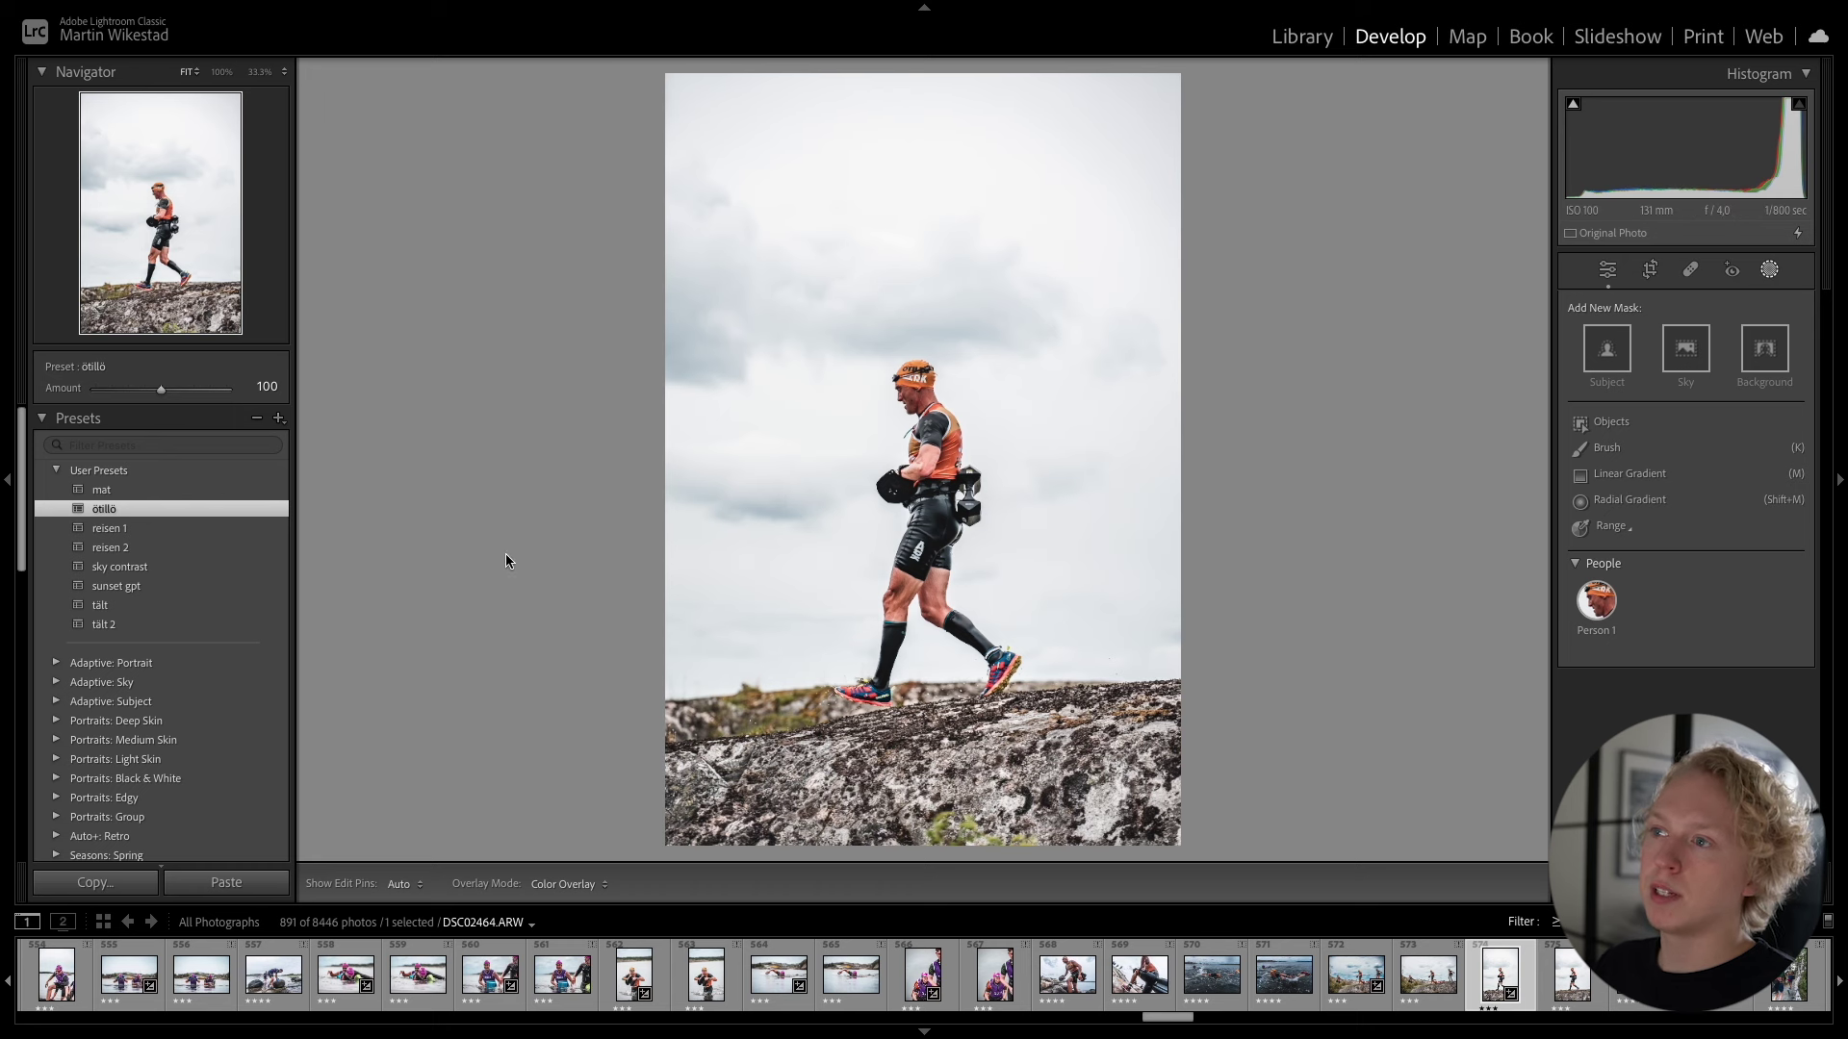
- Apply the 'sky contrast' preset to the lone runner photo and inspect its sky mask
{"action": "left_click", "coordinate": [119, 567]}
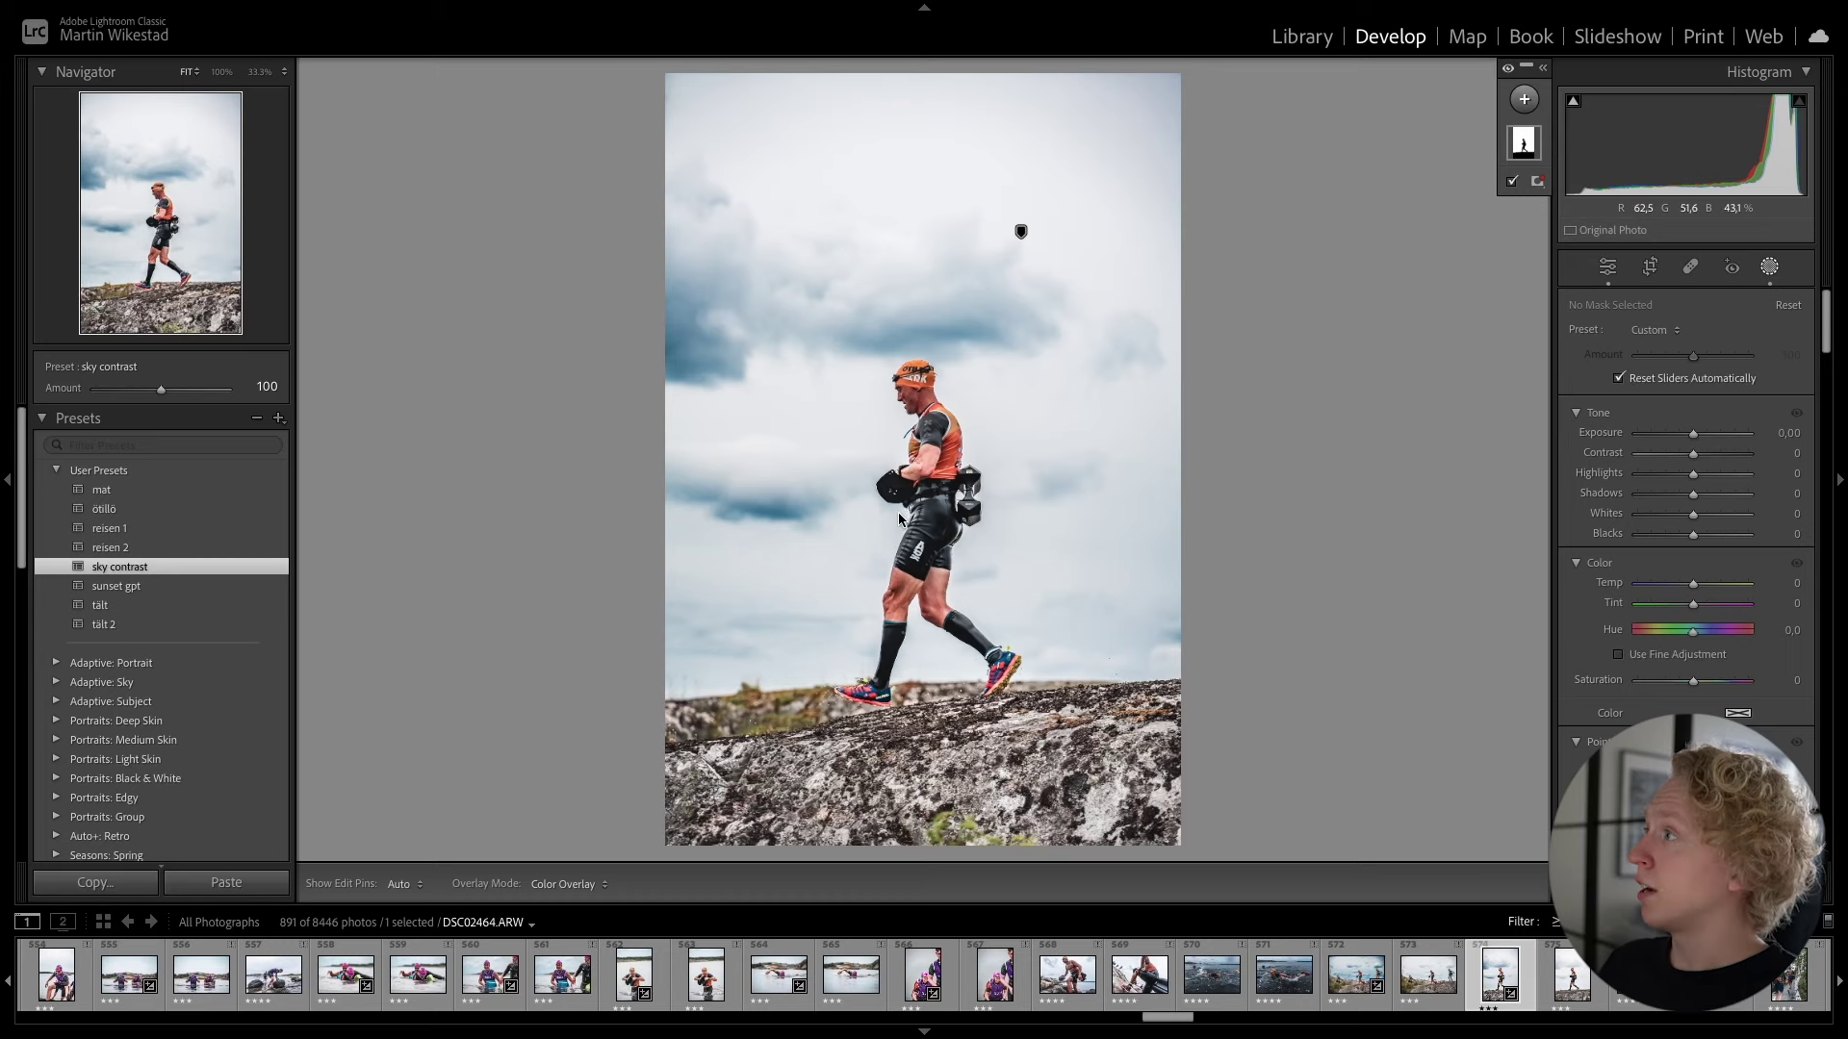
{"action": "left_click", "coordinate": [1022, 235]}
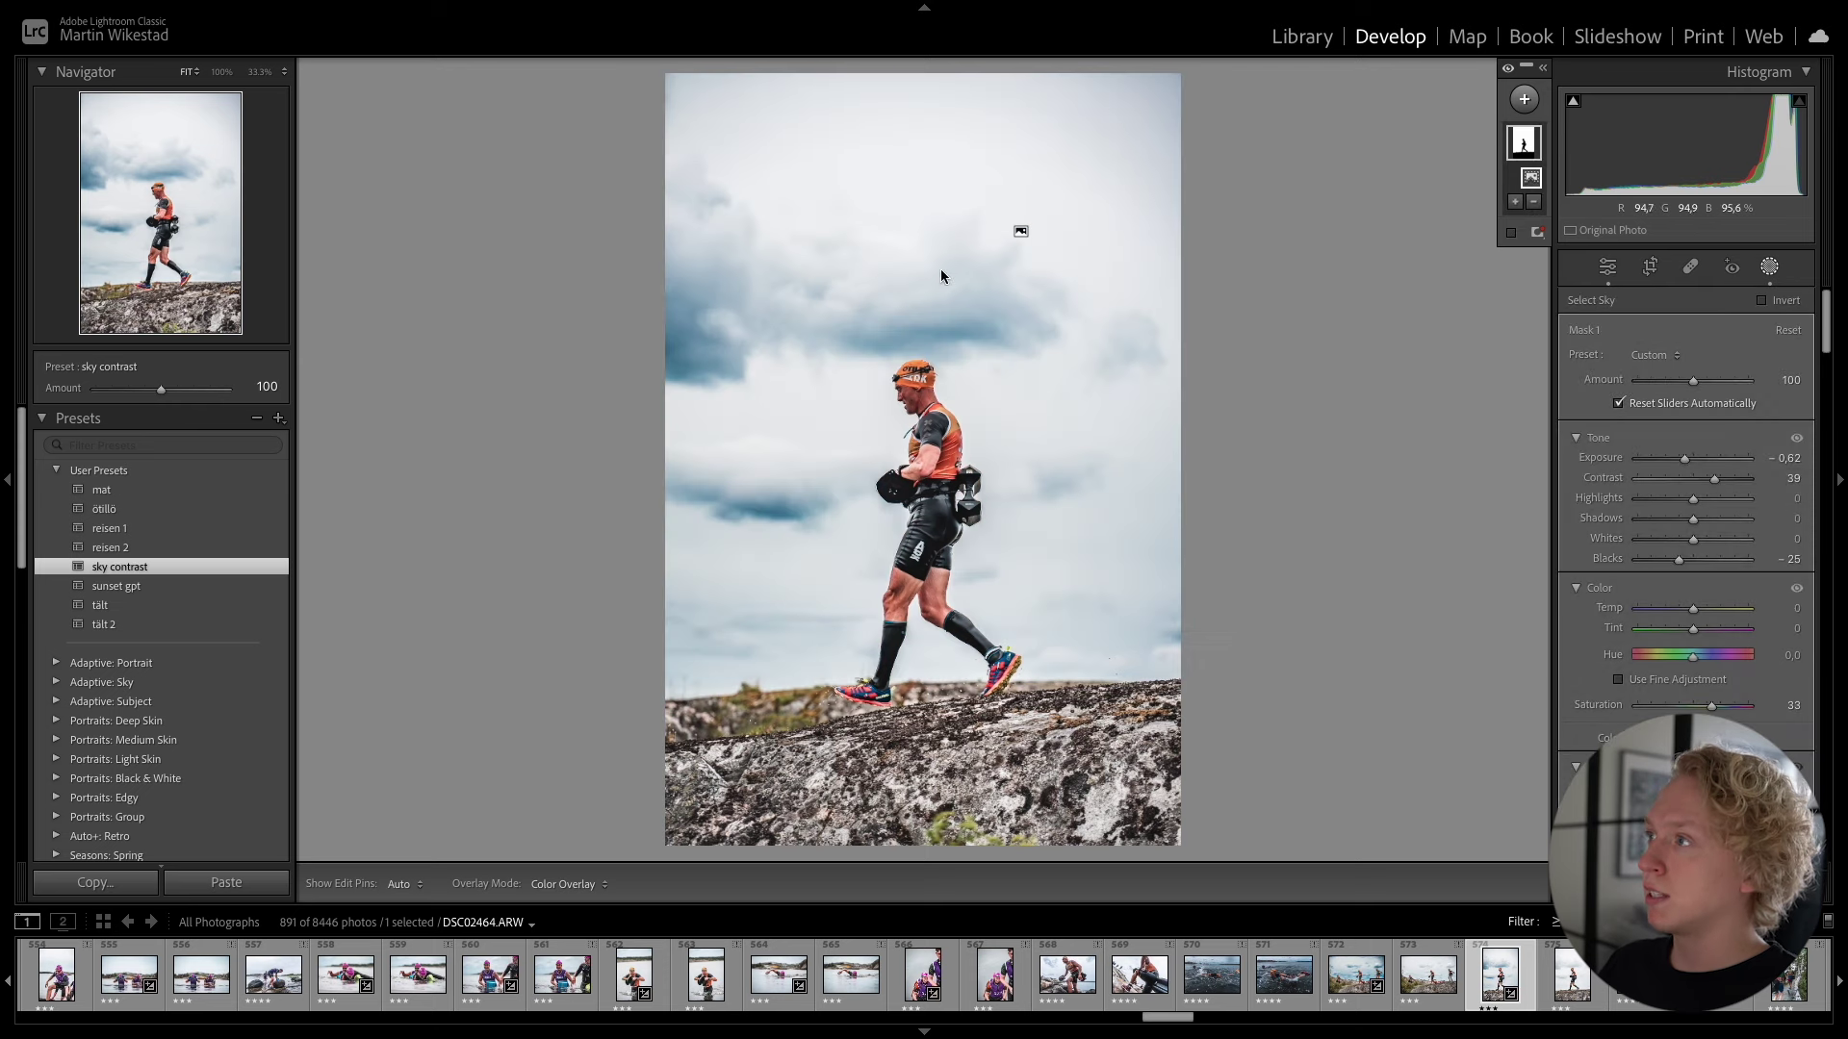
{"action": "mouse_move", "coordinate": [1021, 229]}
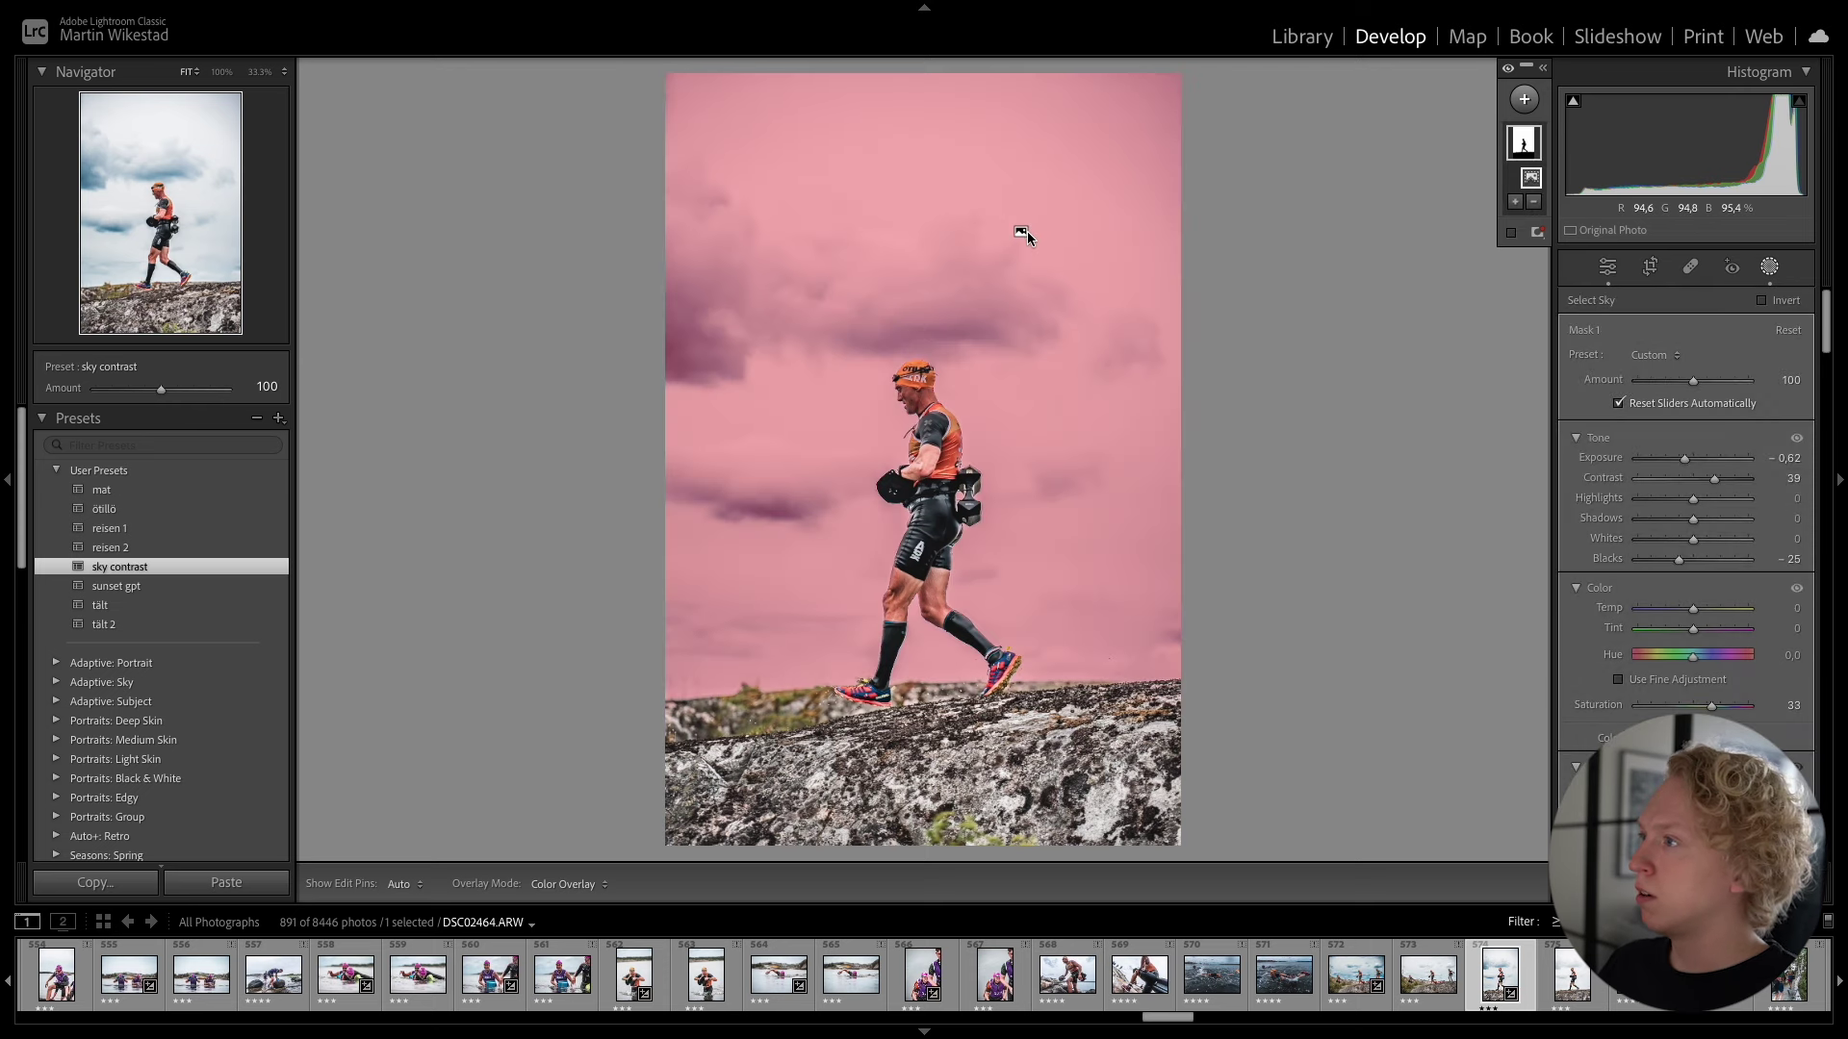